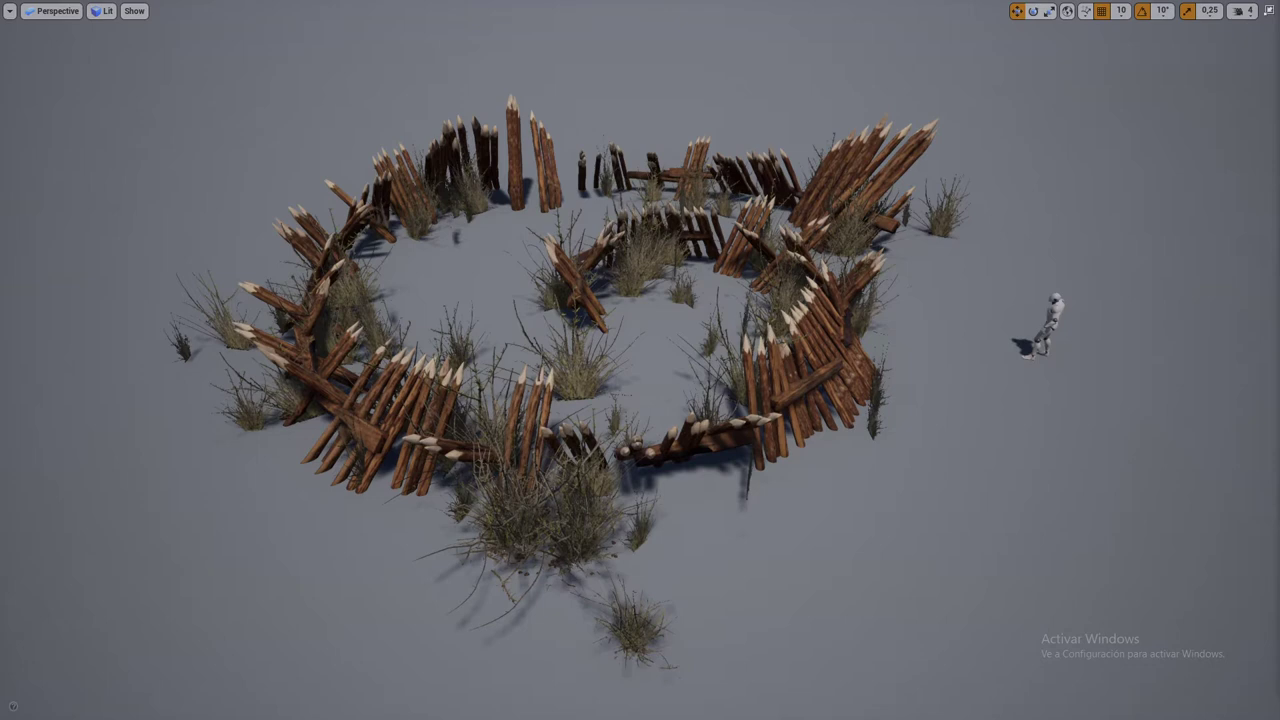
Review the web image results for wooden fences and wooden spikes fences as reference, opening a spiked fence picture.
key(alt+Tab)
key(alt+Tab)
drag(563, 99, 795, 2)
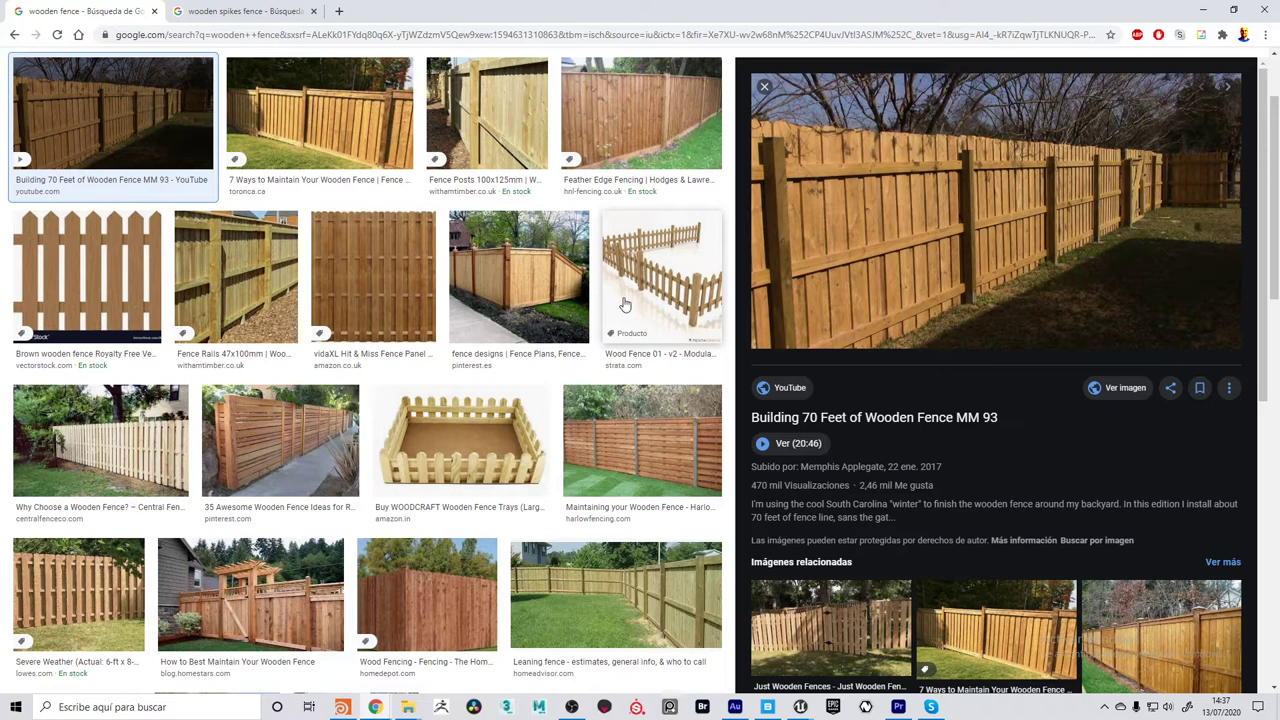
click(272, 15)
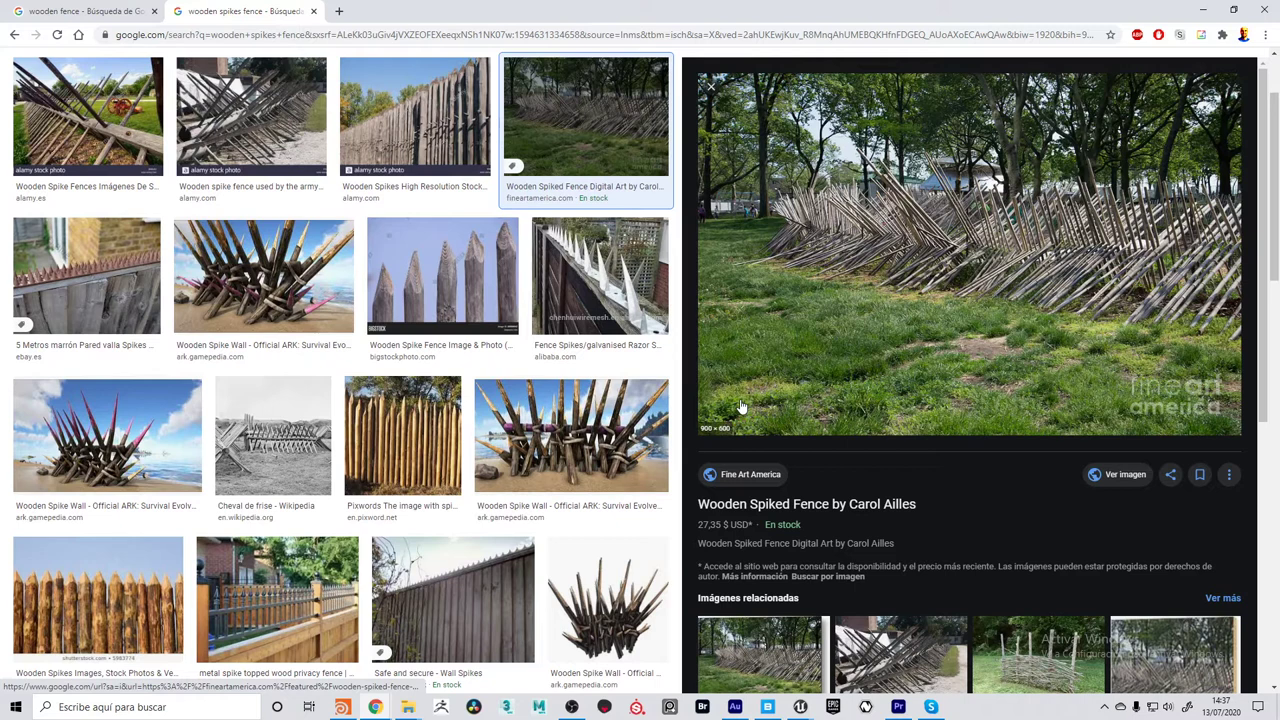
click(422, 452)
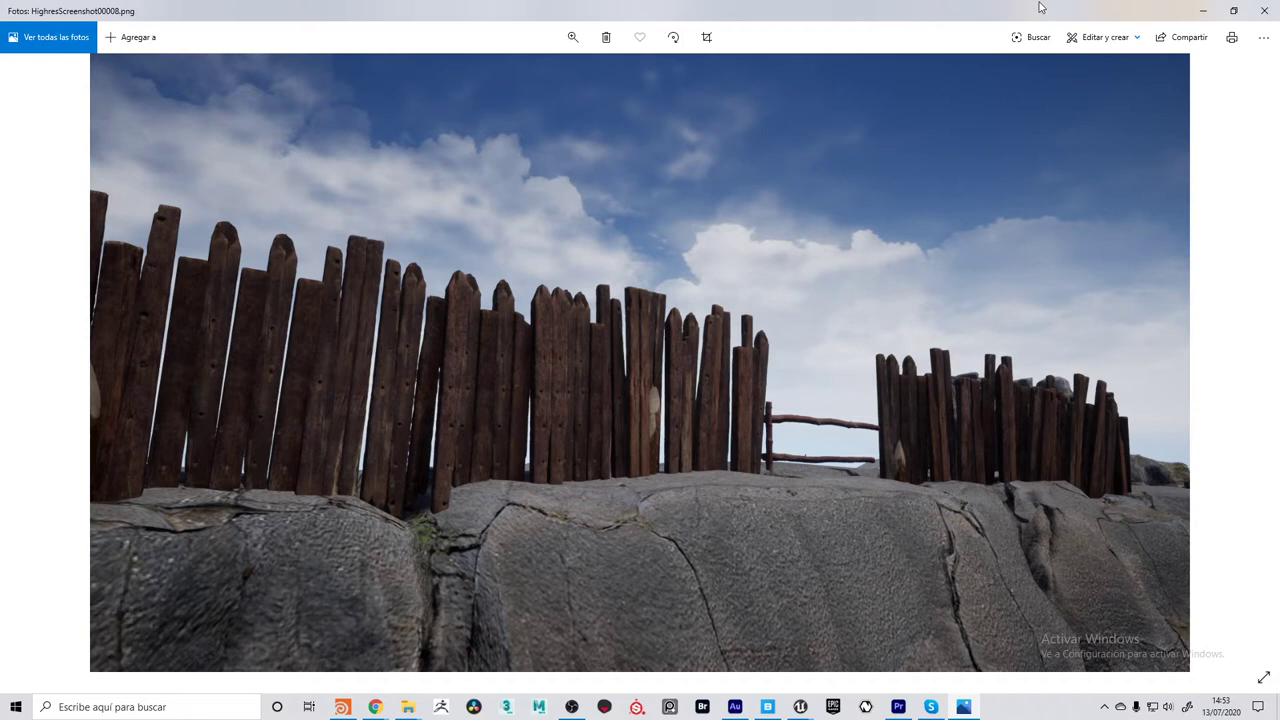
Browse back through the rendered fence screenshots, starting from HighresScreenshot00008.png.
key(Left)
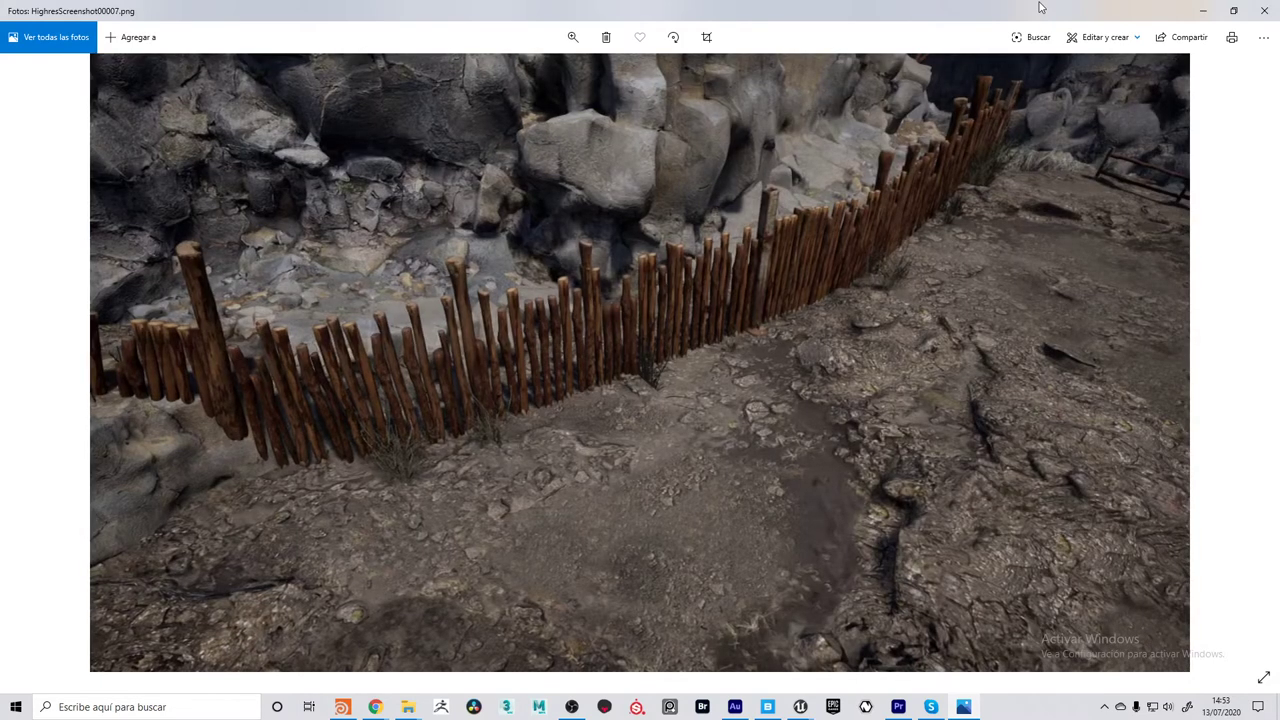
key(Left)
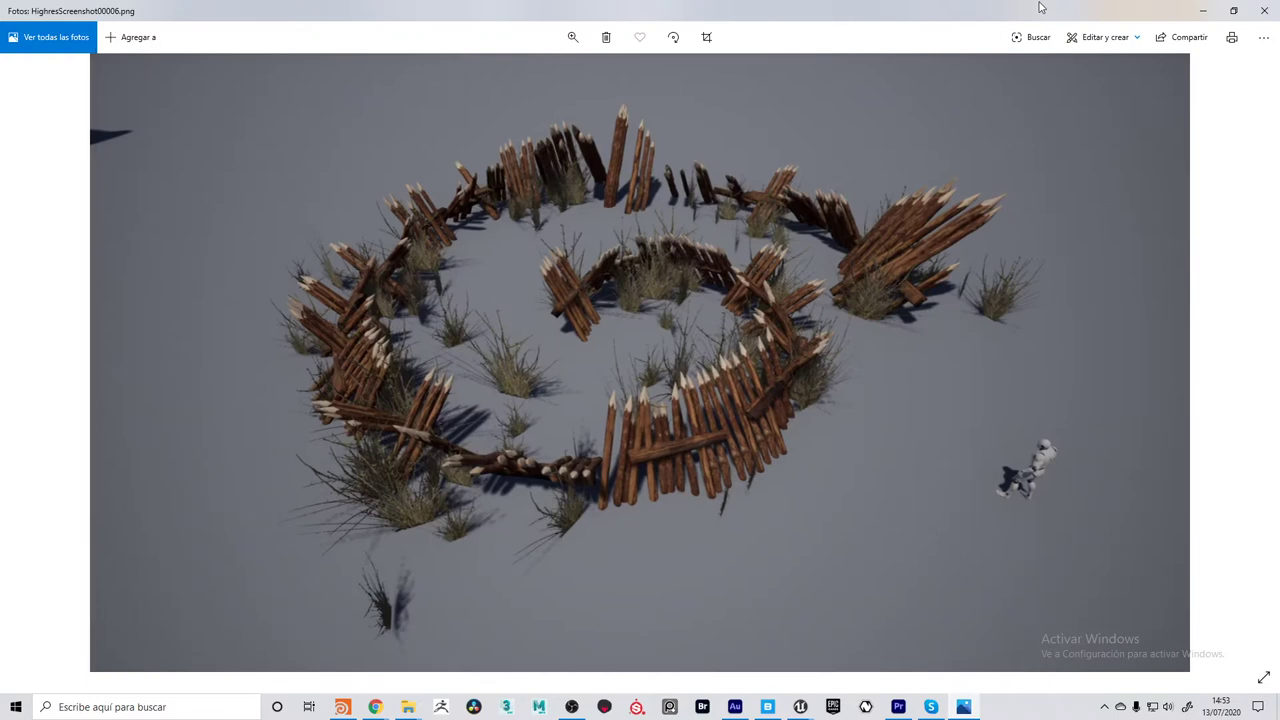
key(Left)
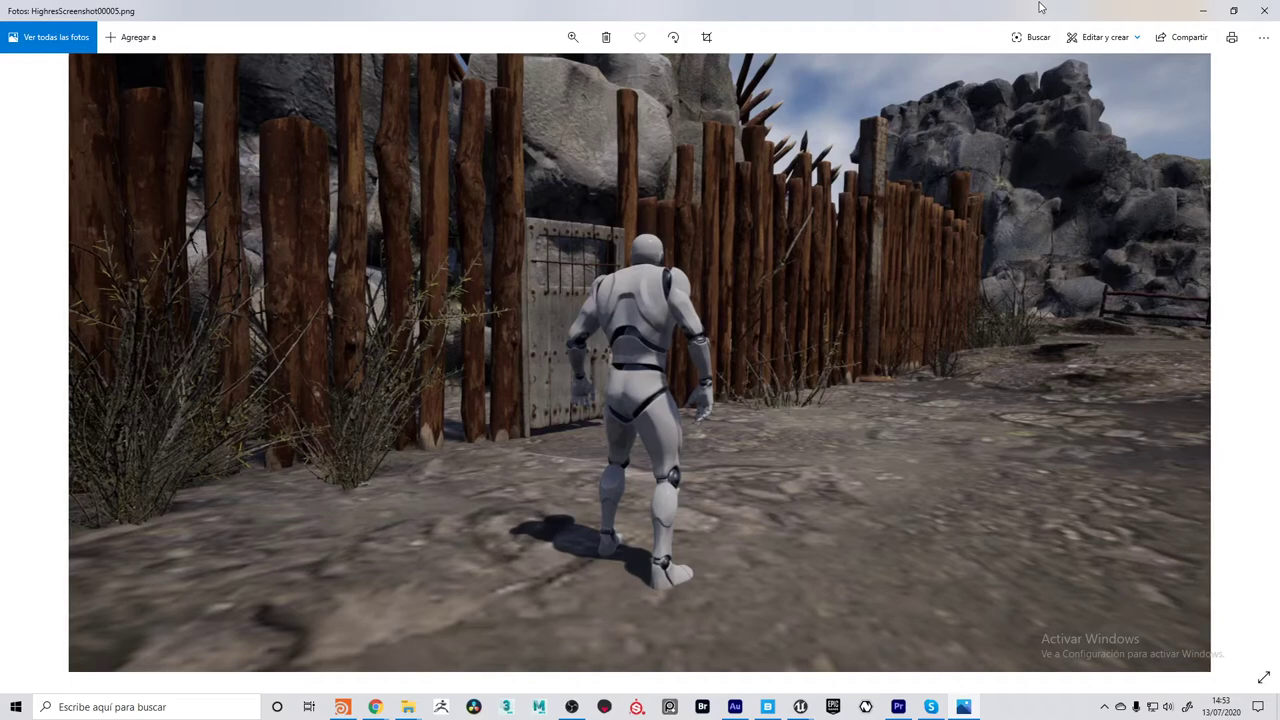
key(Left)
key(Left)
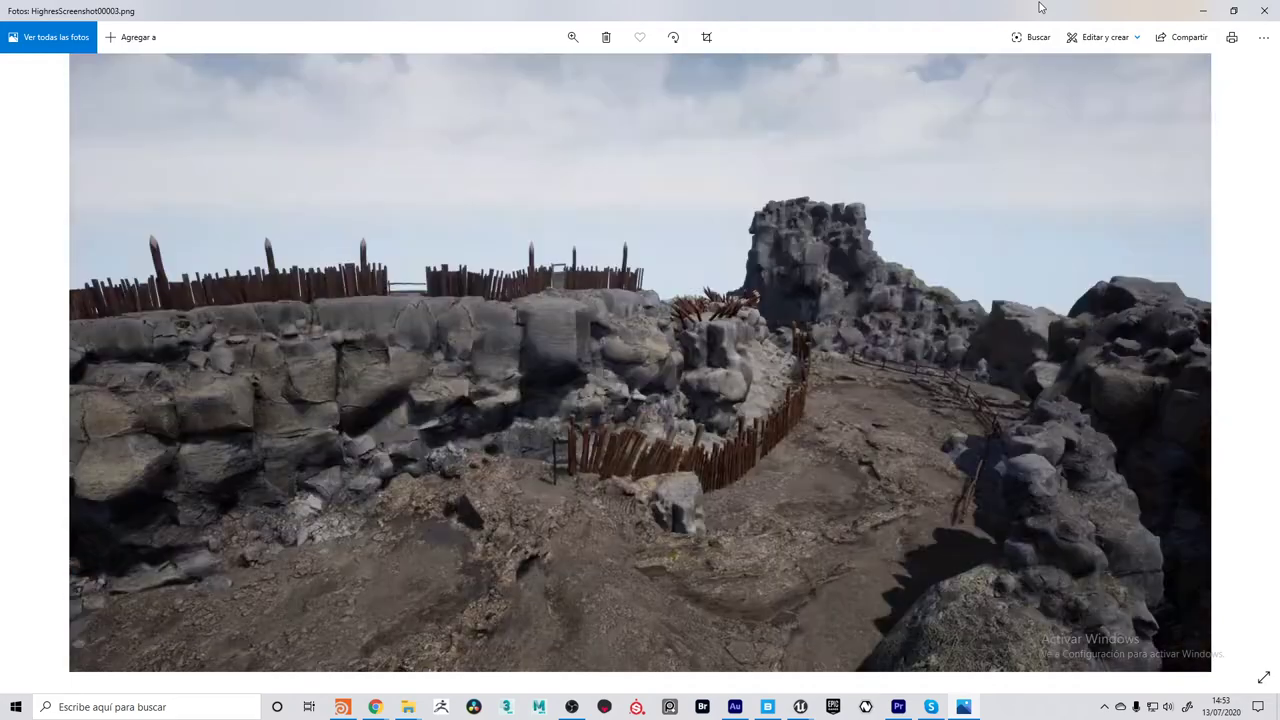
key(Left)
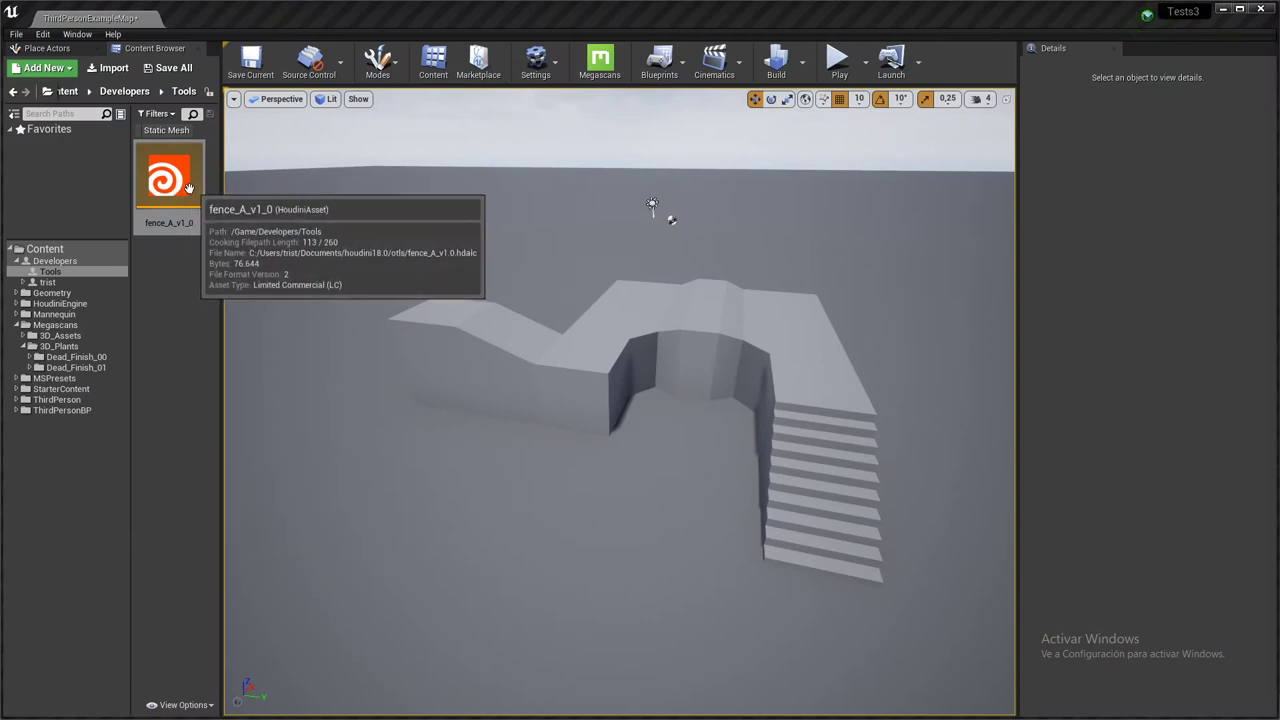
Place the fence_A_v1_0 Houdini asset on the floor near the raised platforms and review its Planks, Curve, Terrain and Doors inputs.
drag(170, 180, 351, 500)
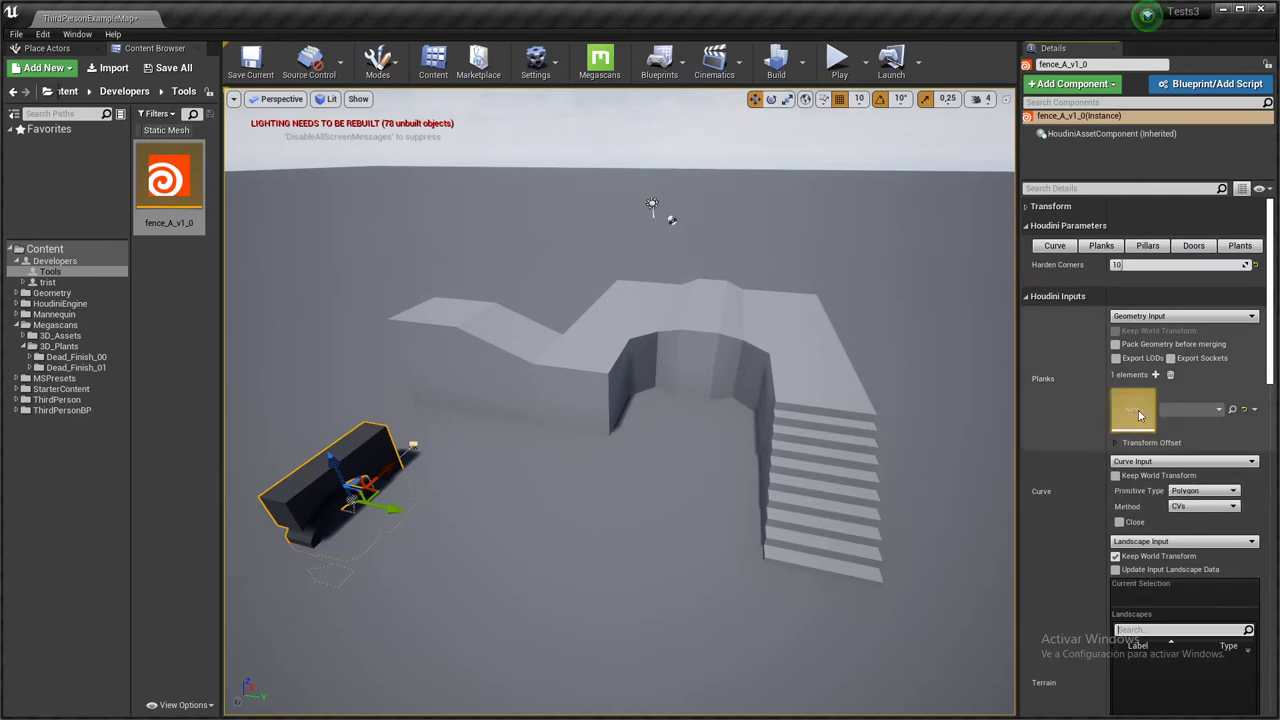
scroll(1086, 384, down, 8)
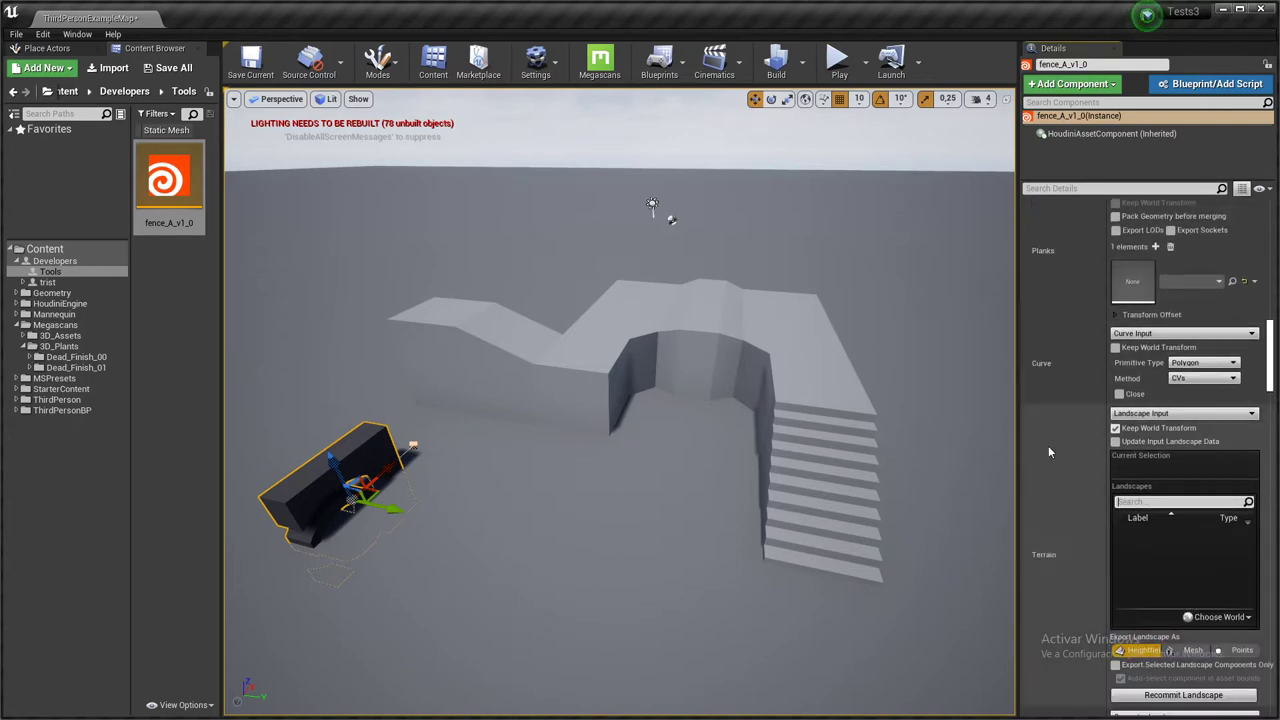
scroll(1068, 548, down, 3)
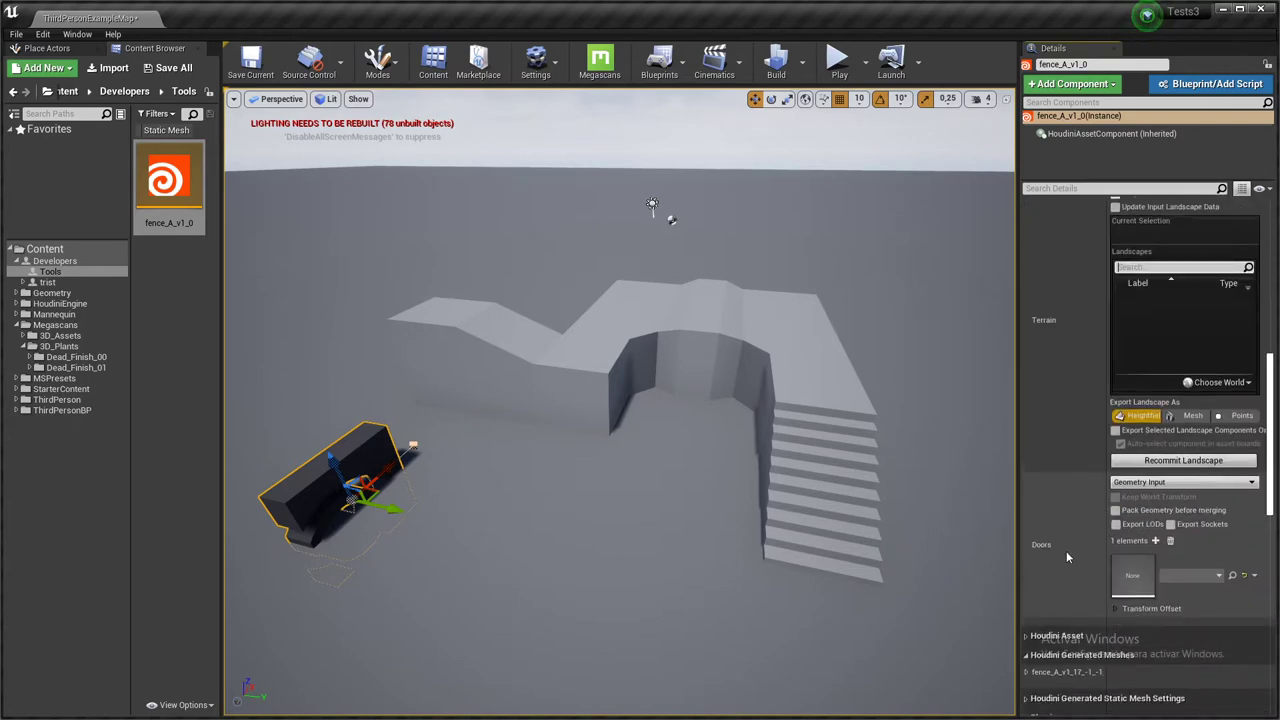
scroll(1066, 557, up, 3)
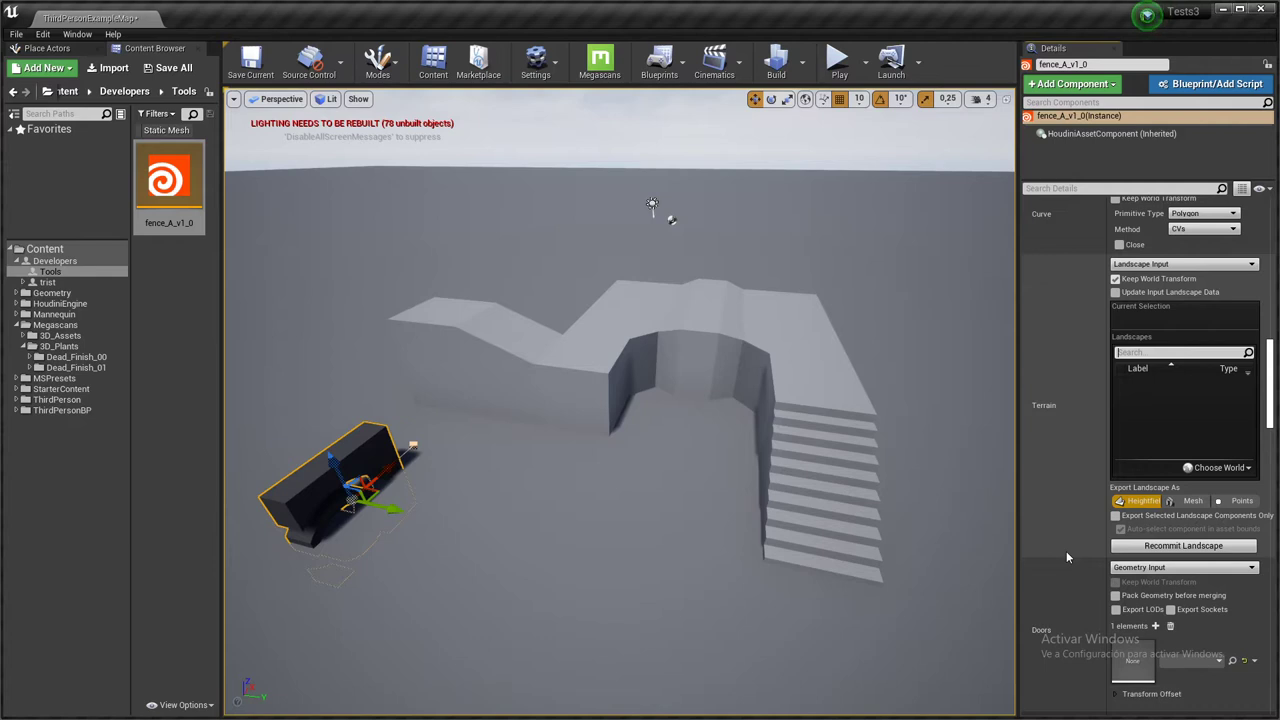
scroll(1067, 557, up, 2)
scroll(1068, 554, up, 1)
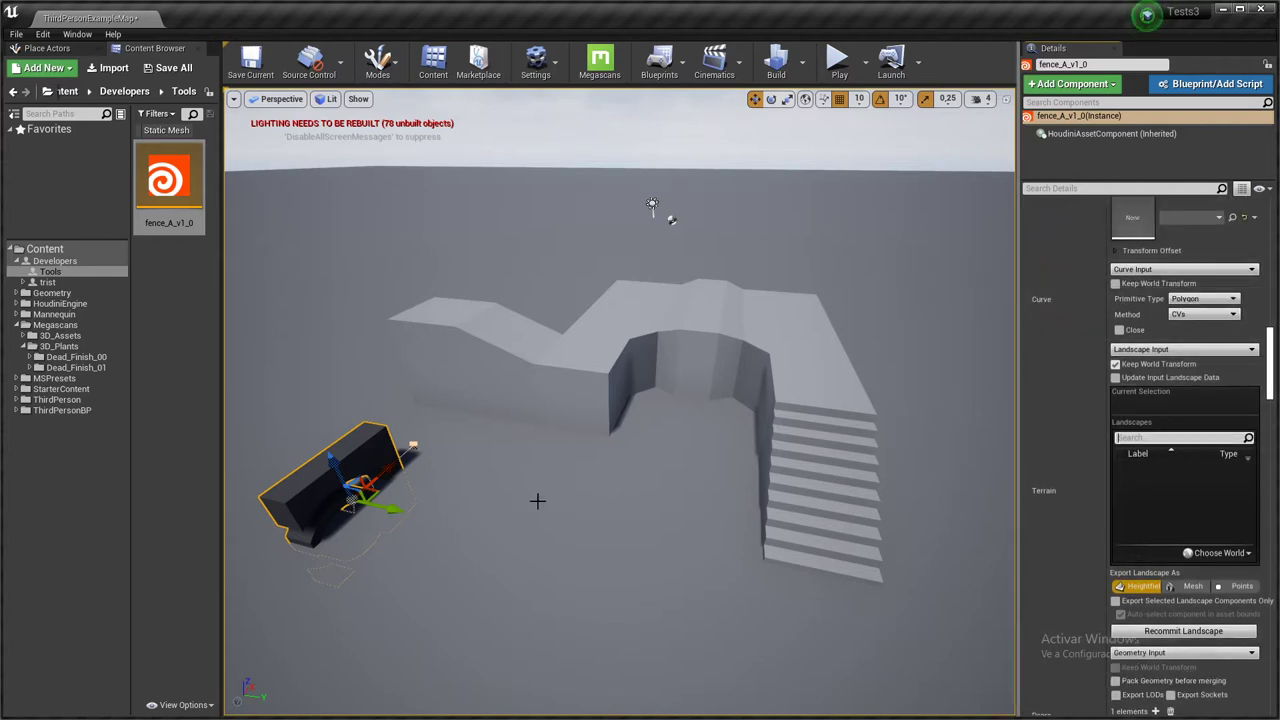
Extend the fence curve with extra points across the floor up to the staircase, and look over the Planks parameters.
click(412, 444)
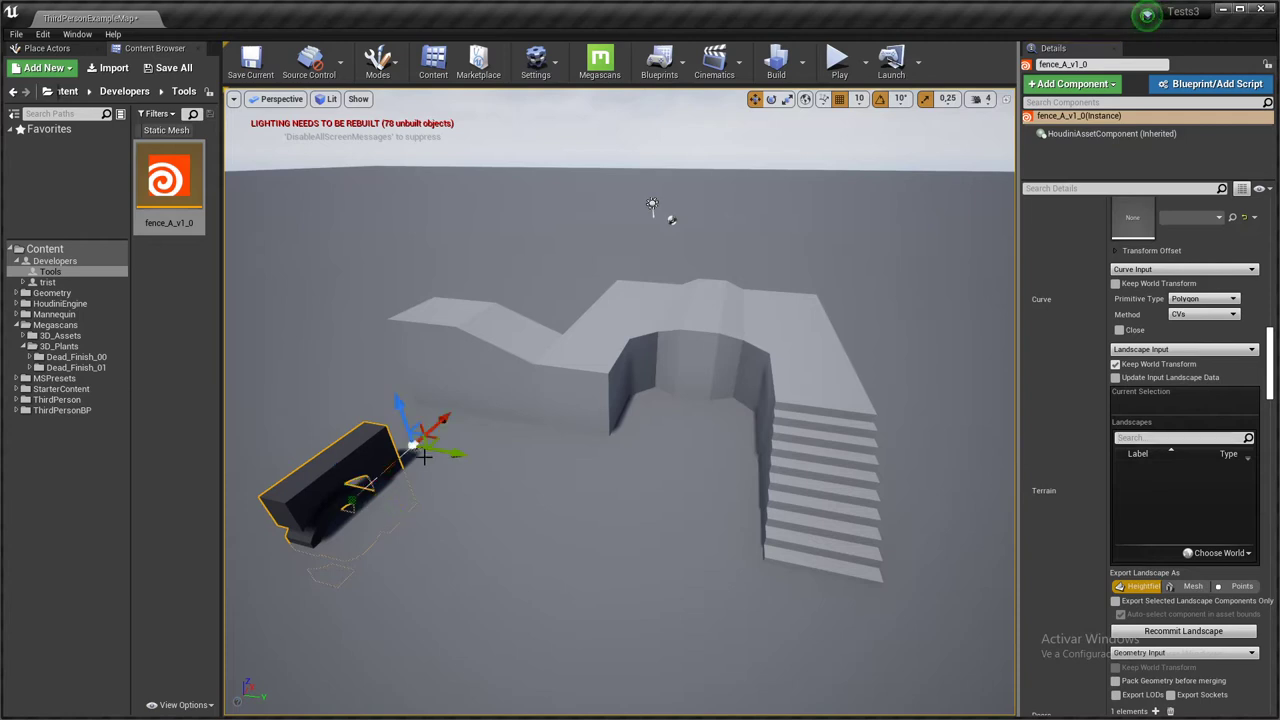
drag(445, 438, 846, 580)
right_drag(823, 608, 750, 603)
right_drag(750, 603, 750, 640)
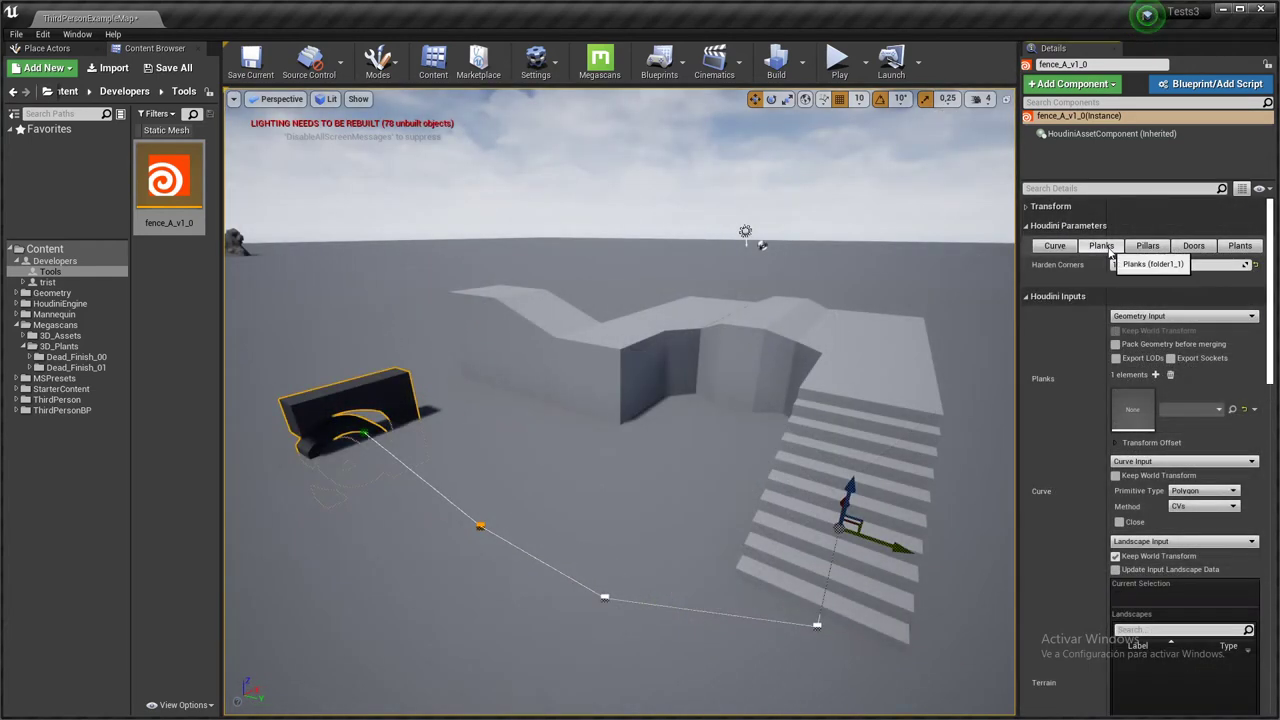
click(1107, 247)
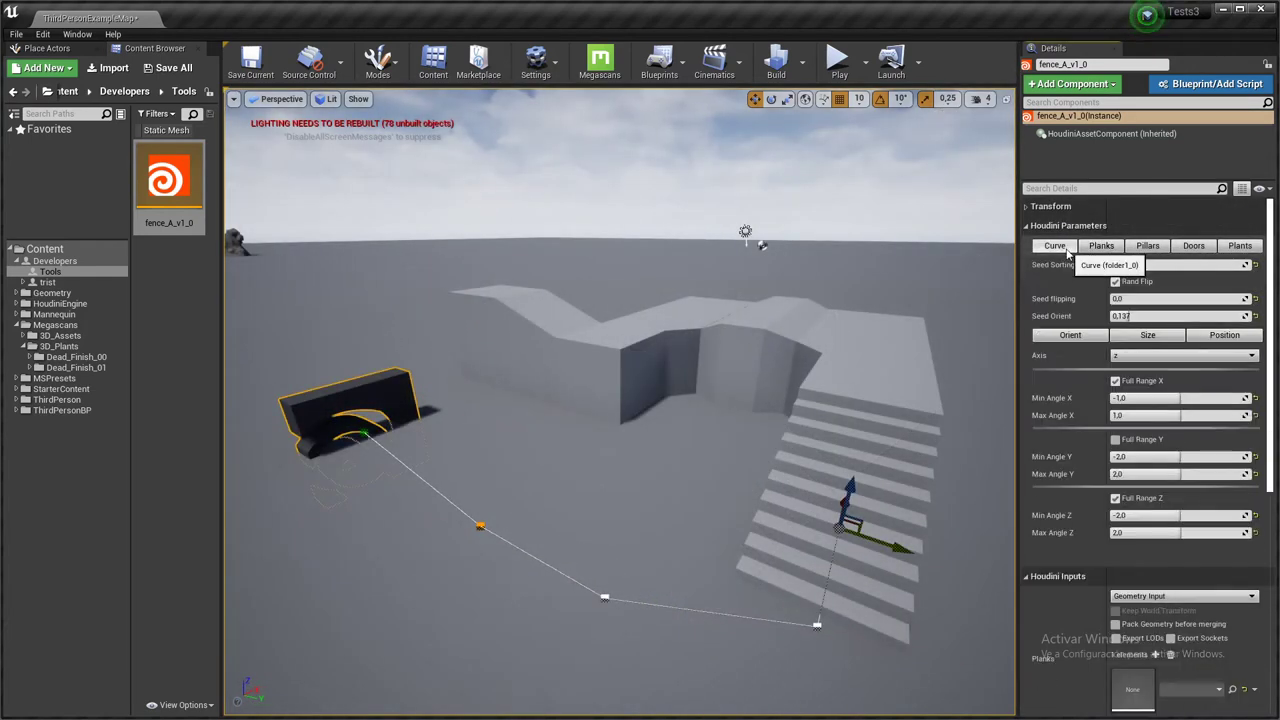
click(1103, 246)
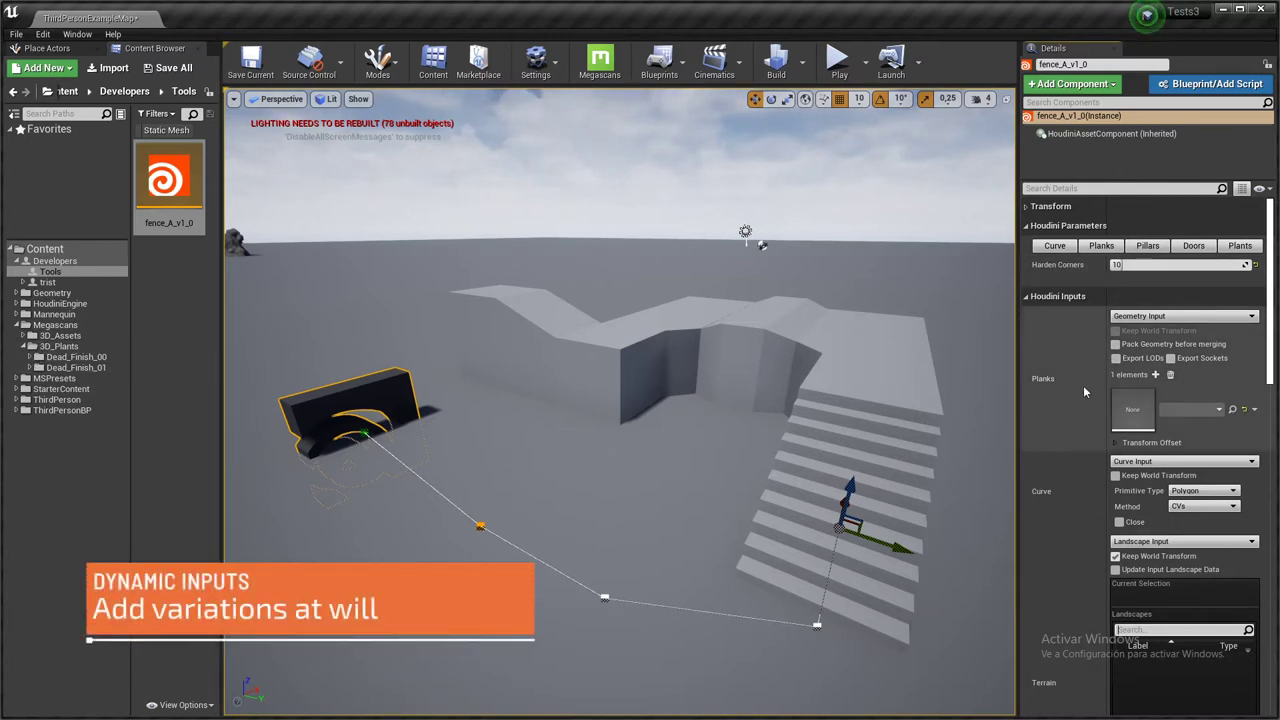
Assign the Old_Wood_Boards_02 meshes ricaS_LOD0_1, ricaS_LOD0_2 and ricaS_LOD0_3 as three elements of the fence's Planks input.
click(55, 325)
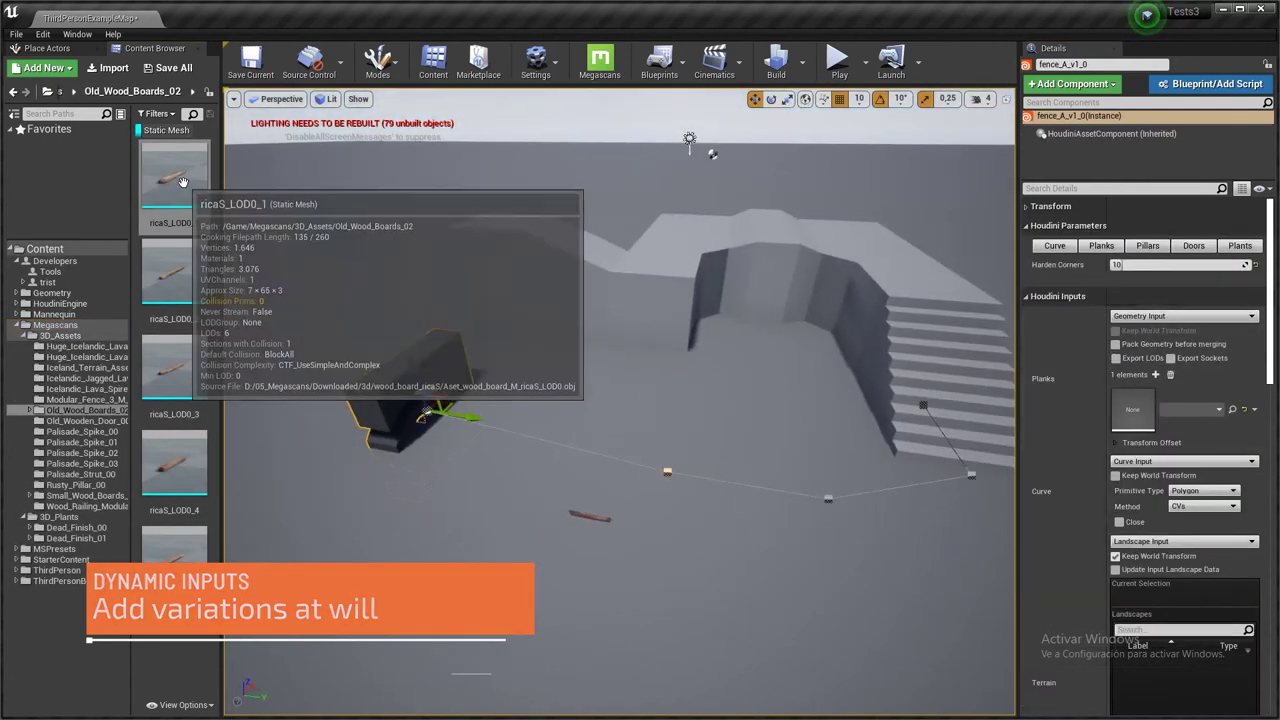
drag(174, 175, 1135, 405)
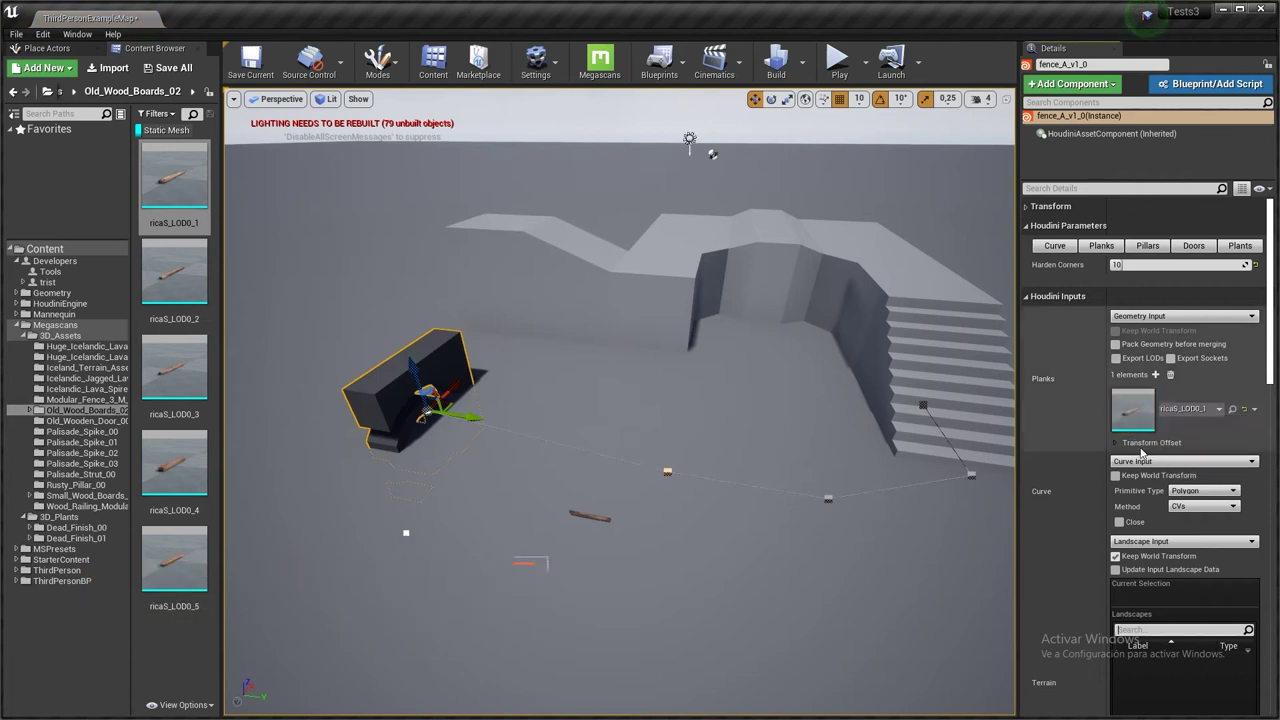
click(1156, 375)
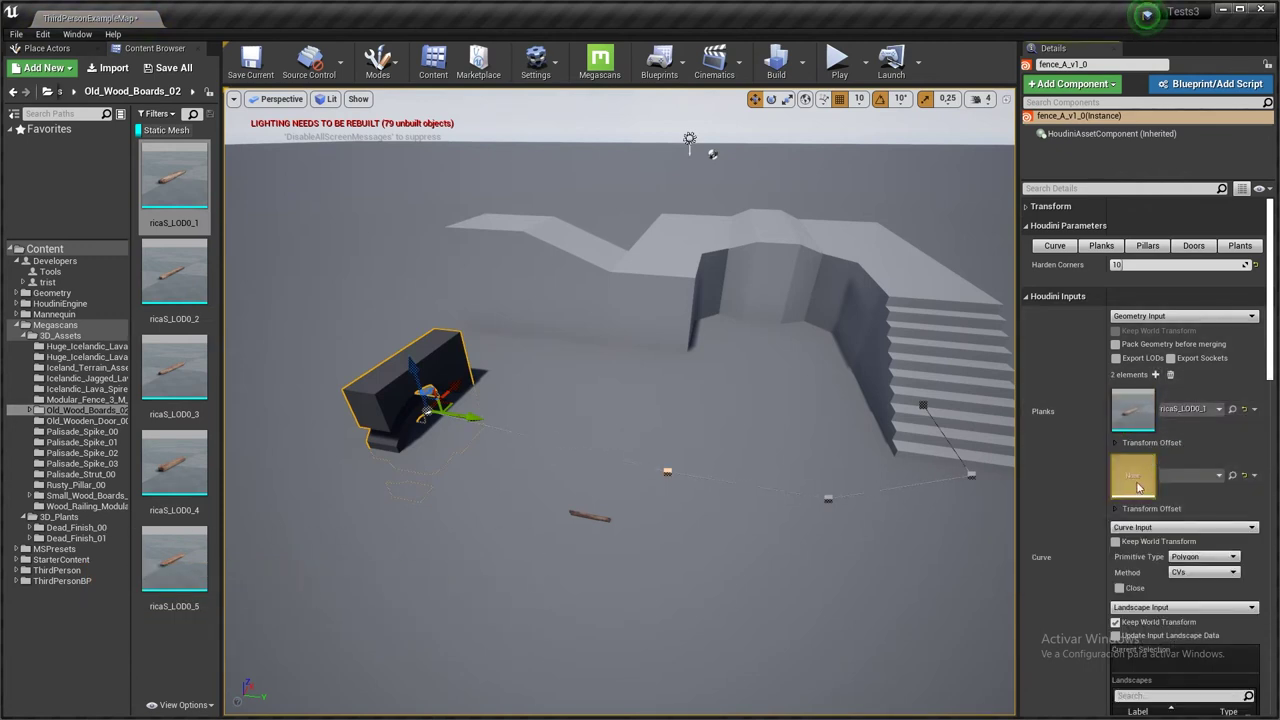
click(1156, 375)
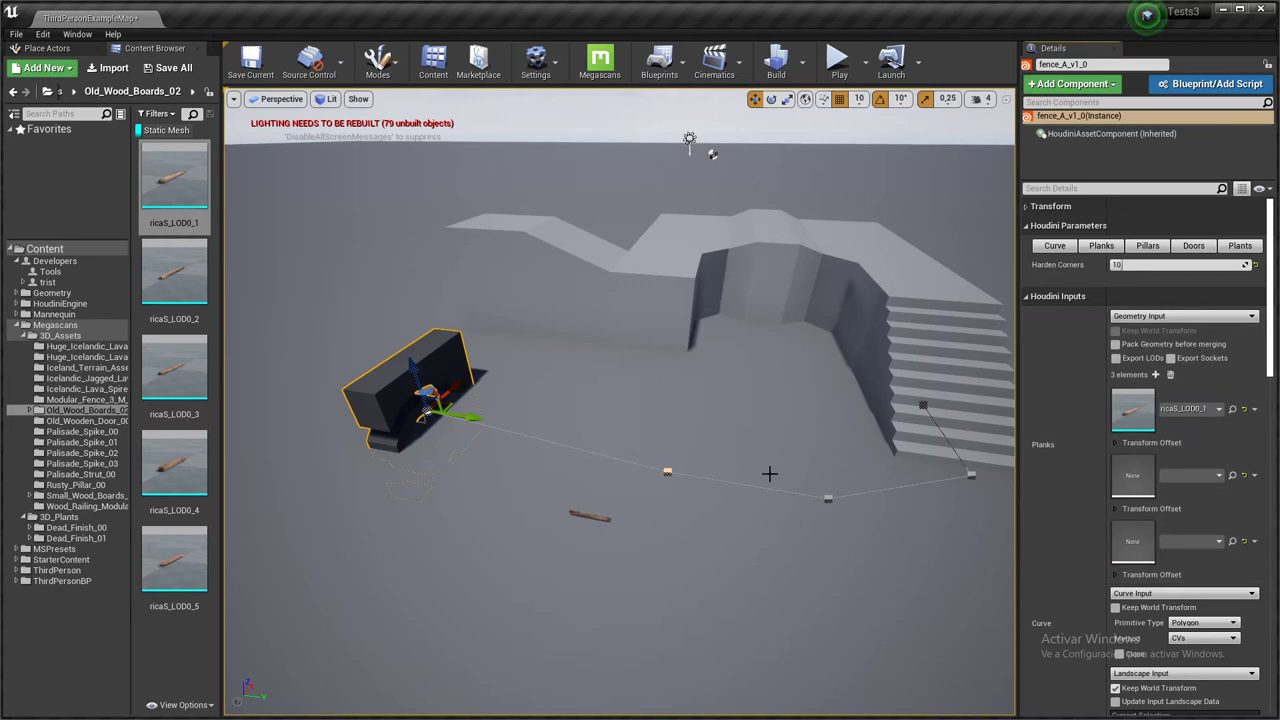
drag(174, 272, 1133, 474)
drag(174, 368, 1124, 546)
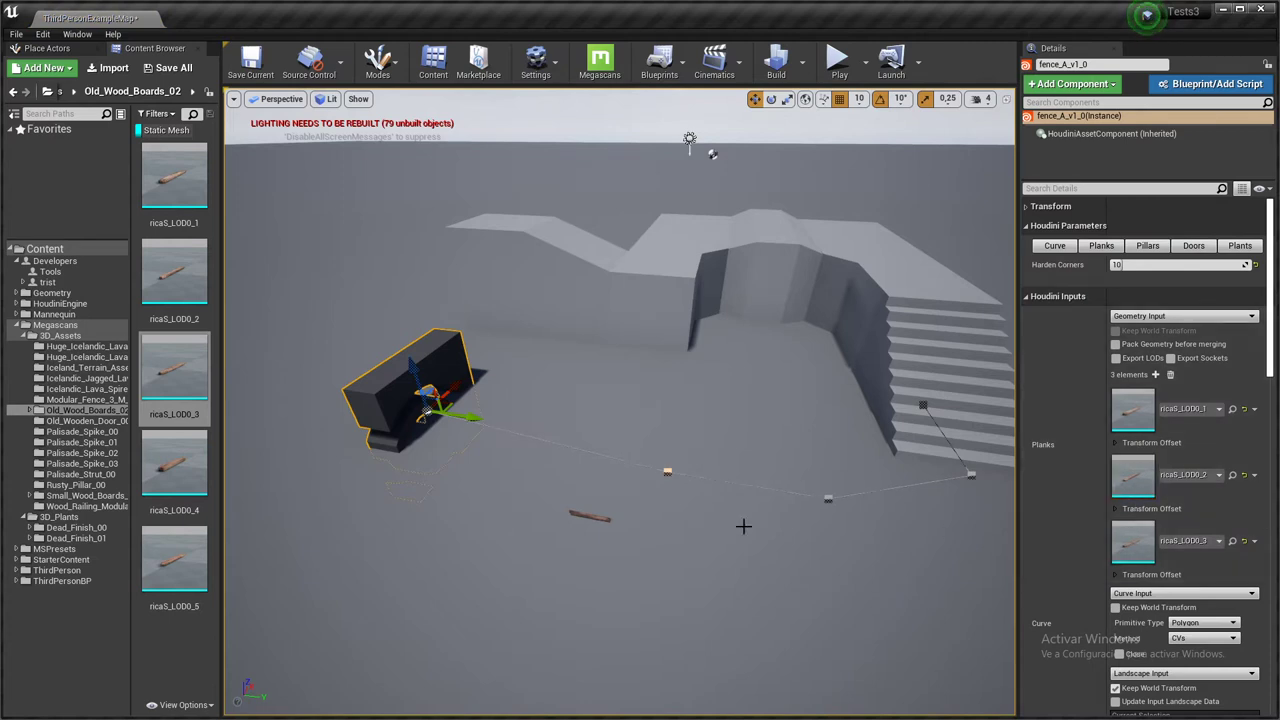
Switch the fence's Terrain input to World Outliner Input and start its actor selection.
right_drag(743, 526, 611, 463)
key(s)
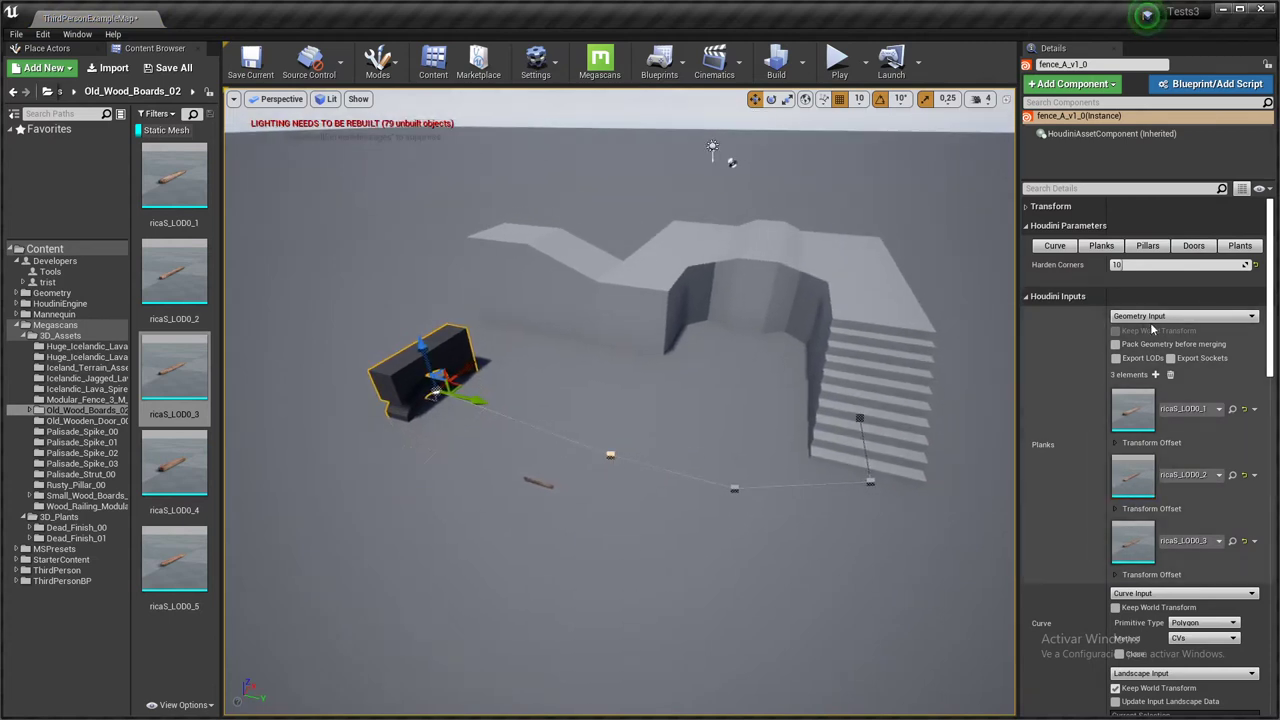
mouse_move(875, 438)
right_down()
mouse_move(940, 438)
mouse_move(853, 441)
right_up()
key(d)
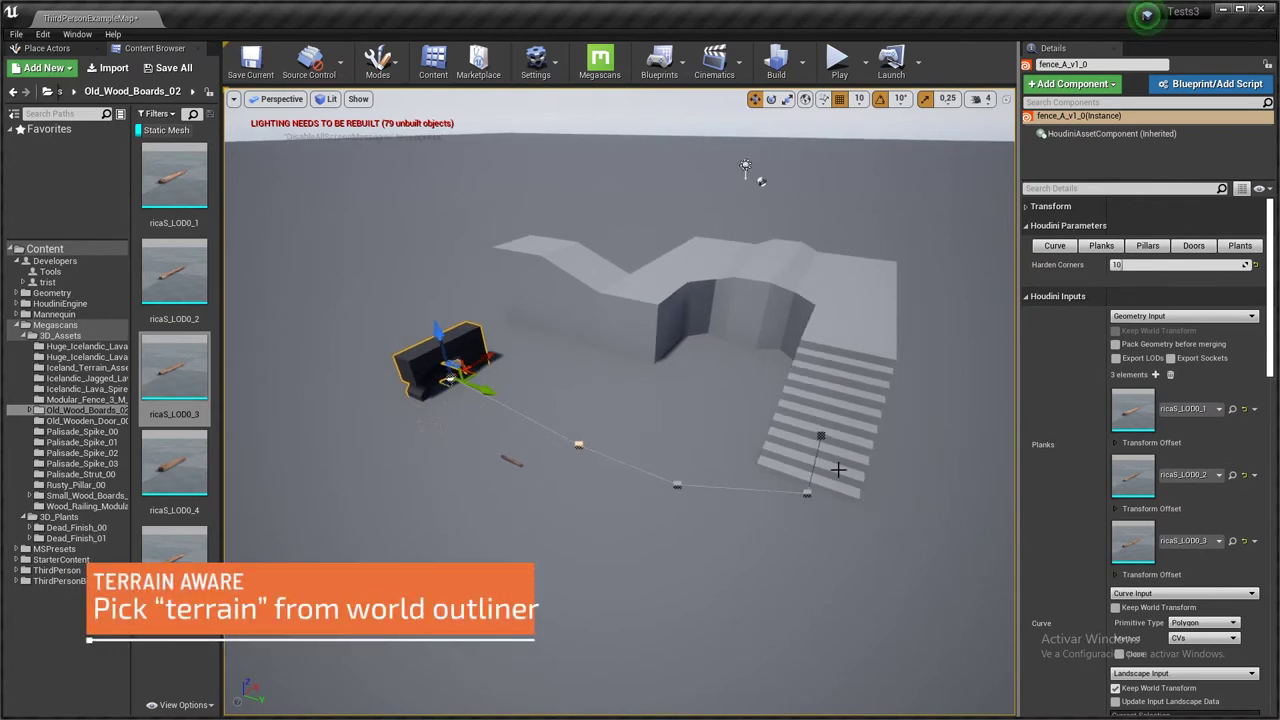
scroll(1130, 447, down, 5)
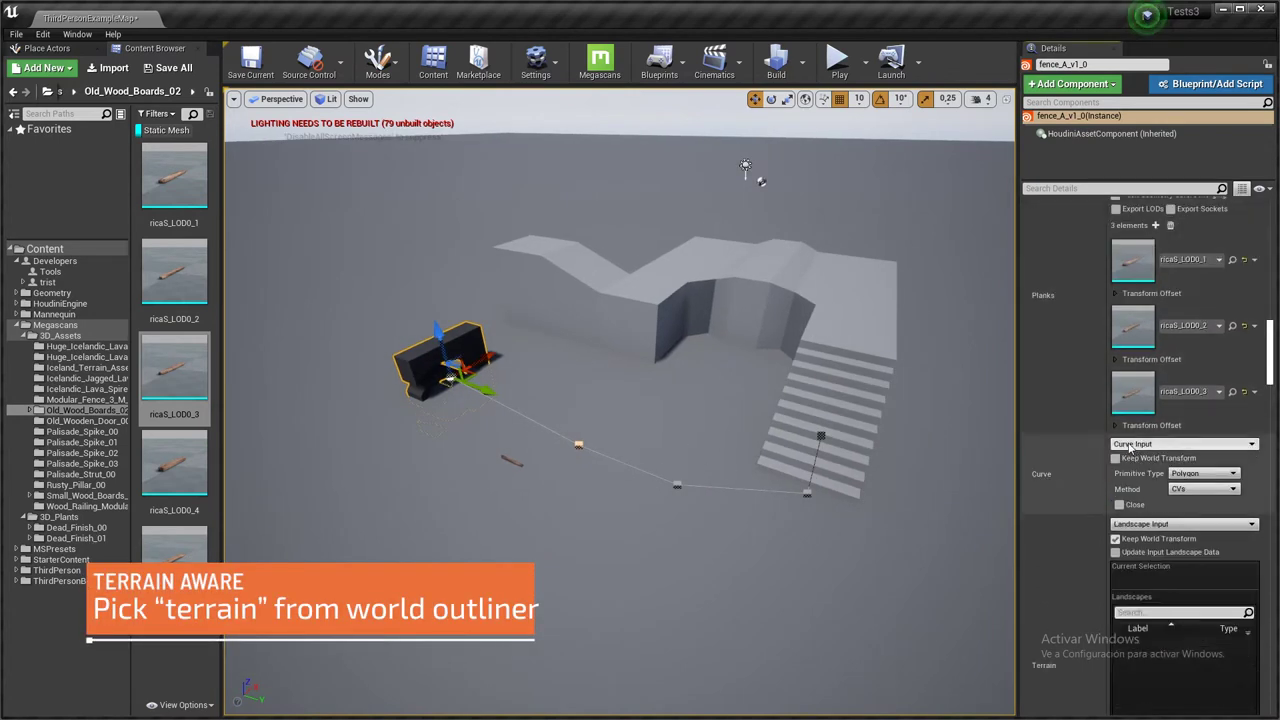
scroll(1129, 447, down, 2)
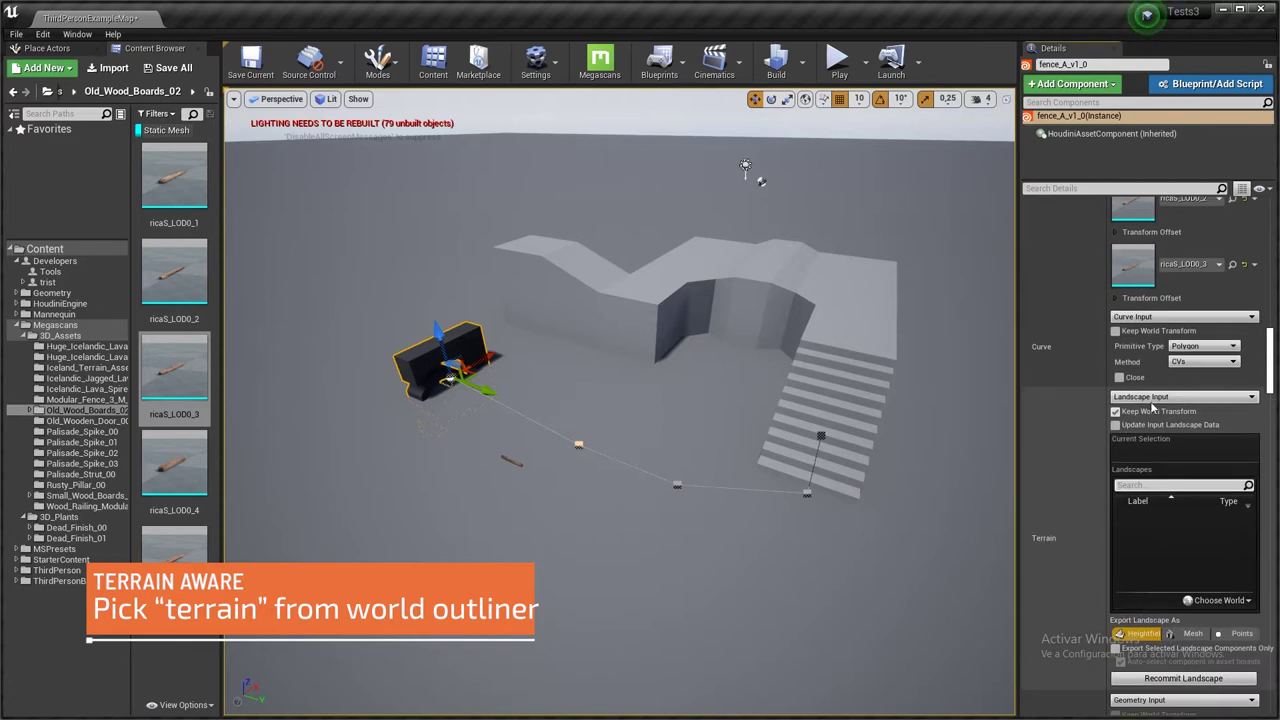
click(1152, 400)
click(1150, 414)
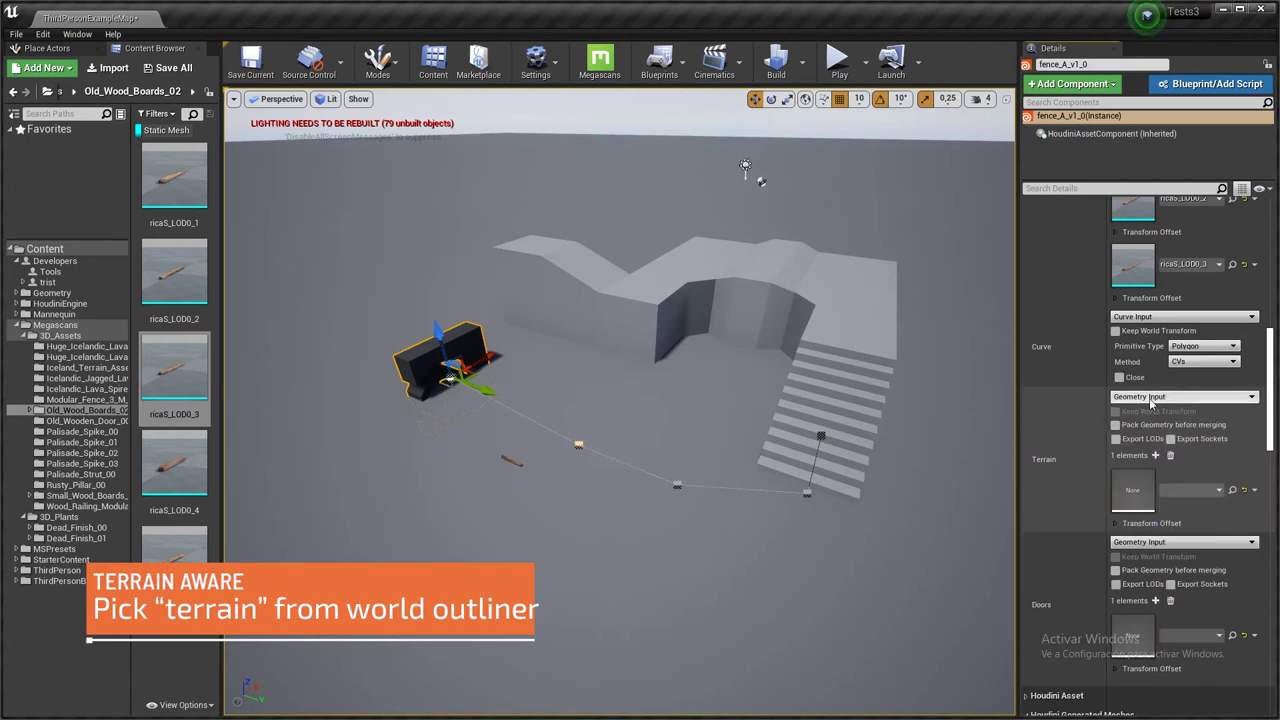
click(1178, 398)
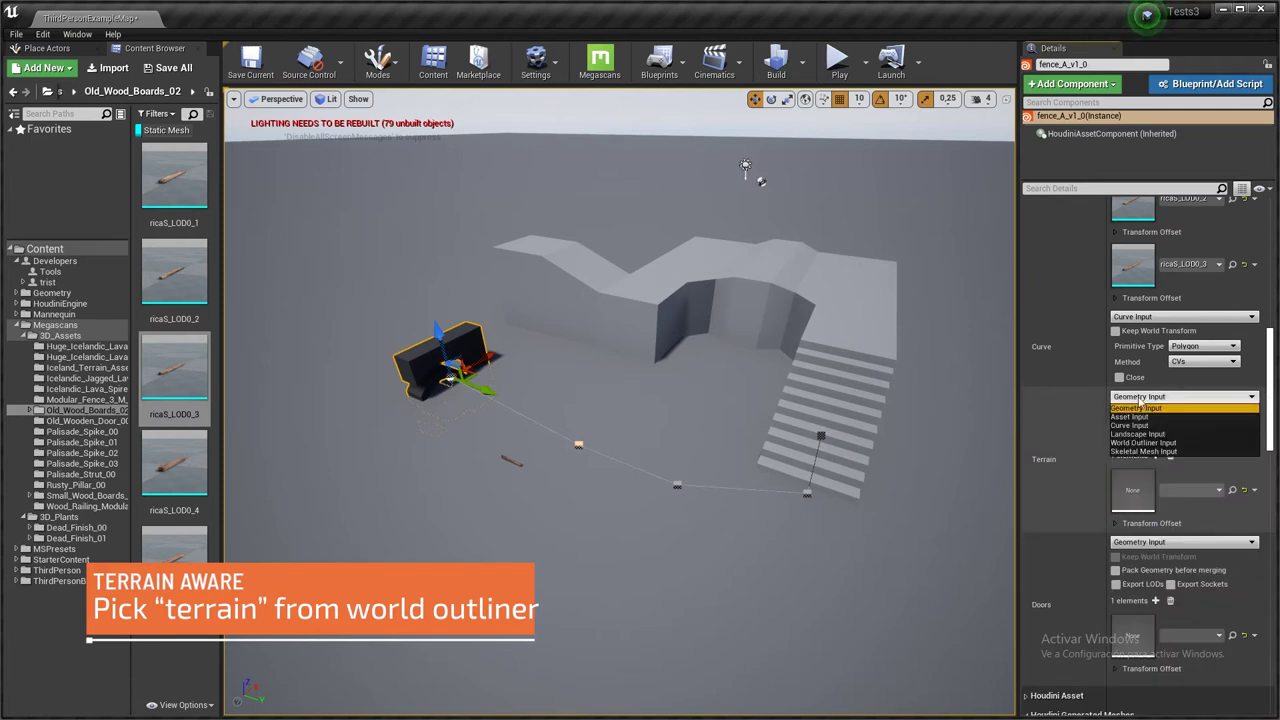
click(1148, 442)
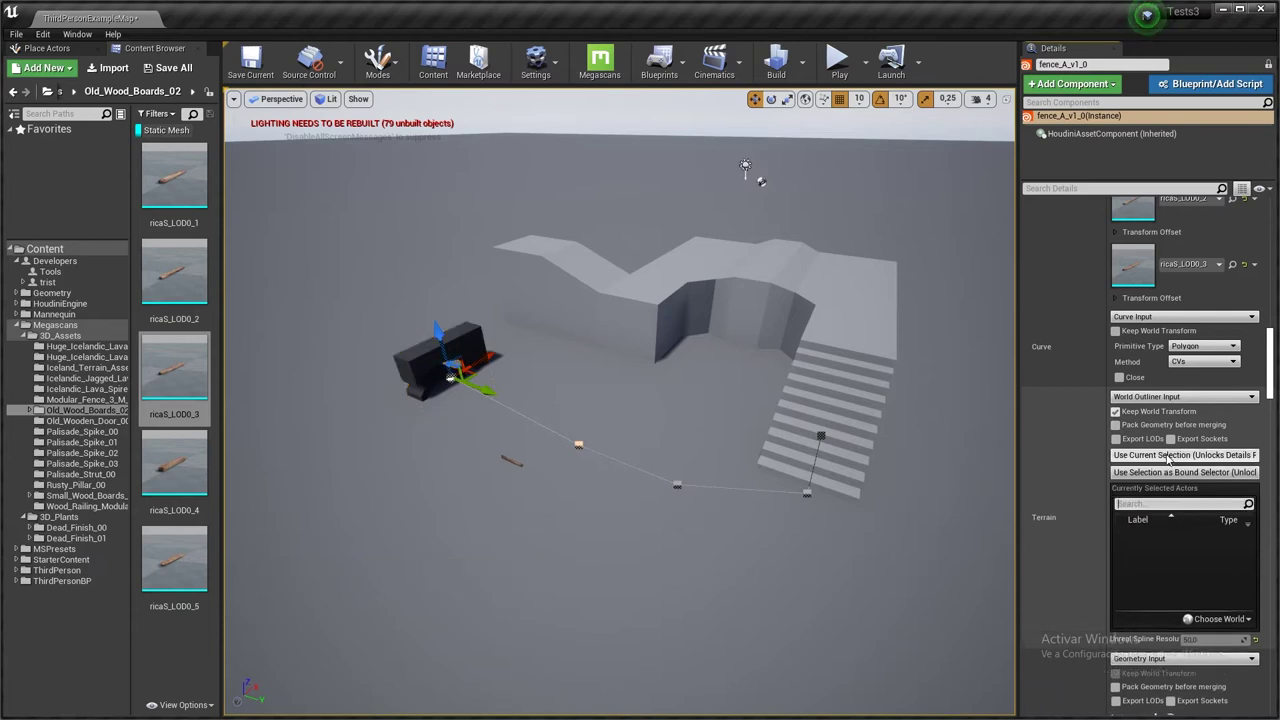
Select the floor, both platform arms, the bump, the ramp and the staircase, and use that selection as the fence's terrain.
click(447, 523)
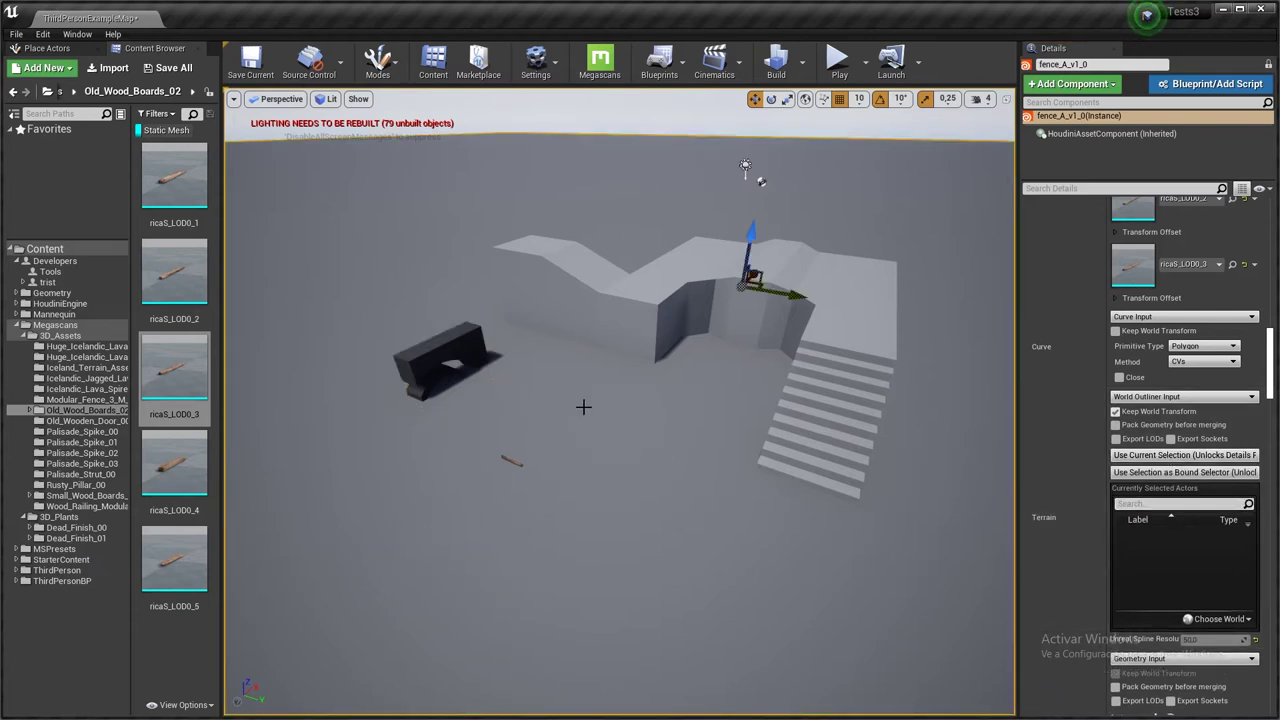
click(689, 287)
ctrl+click(796, 272)
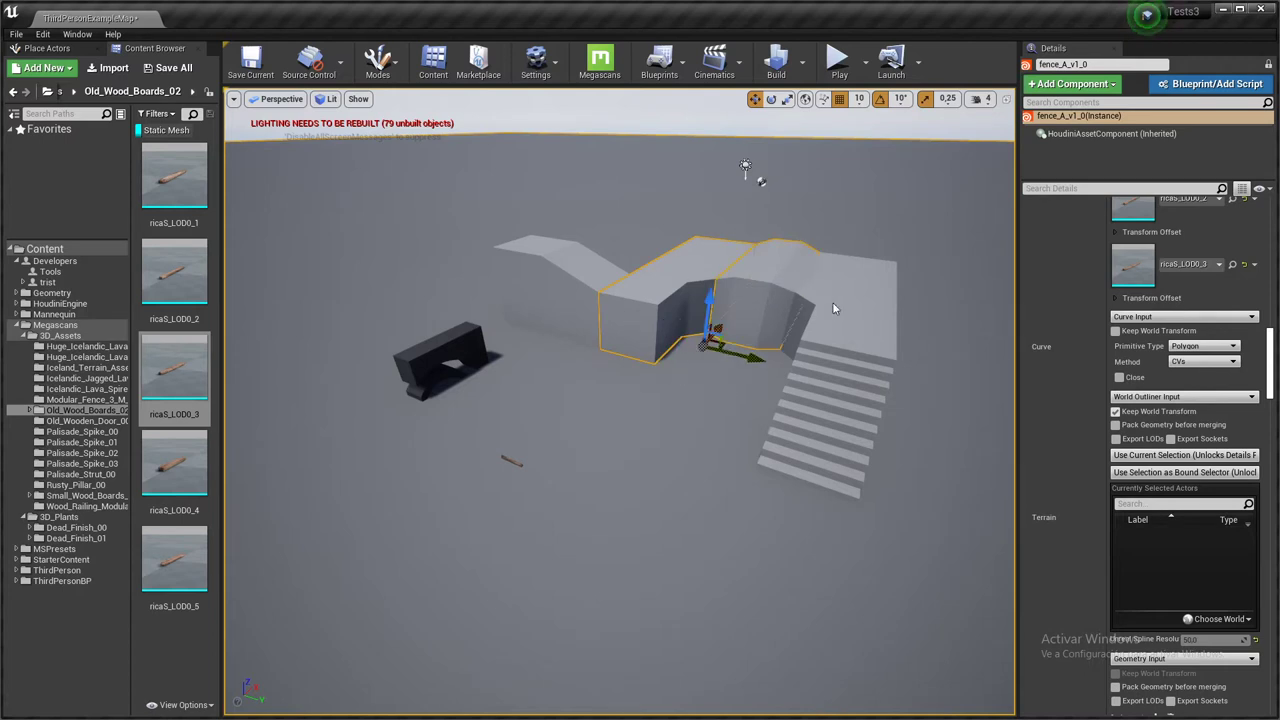
ctrl+click(834, 309)
ctrl+click(833, 410)
ctrl+click(575, 277)
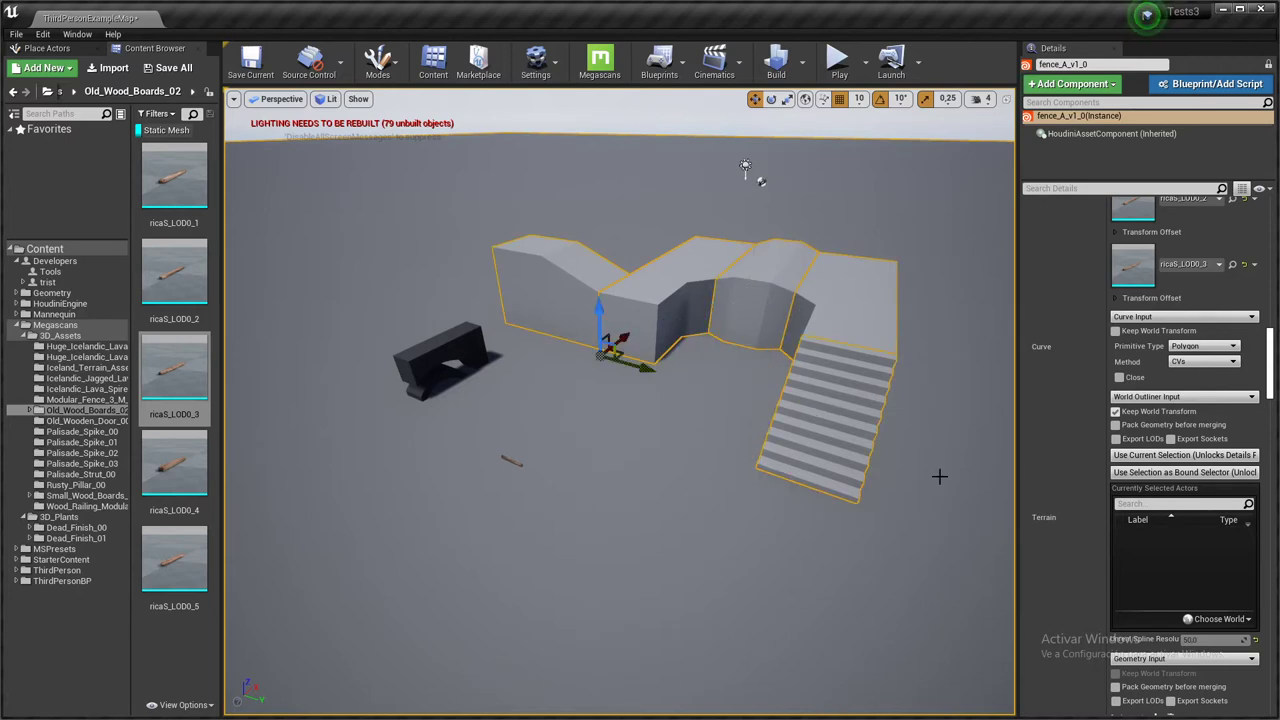
click(1184, 455)
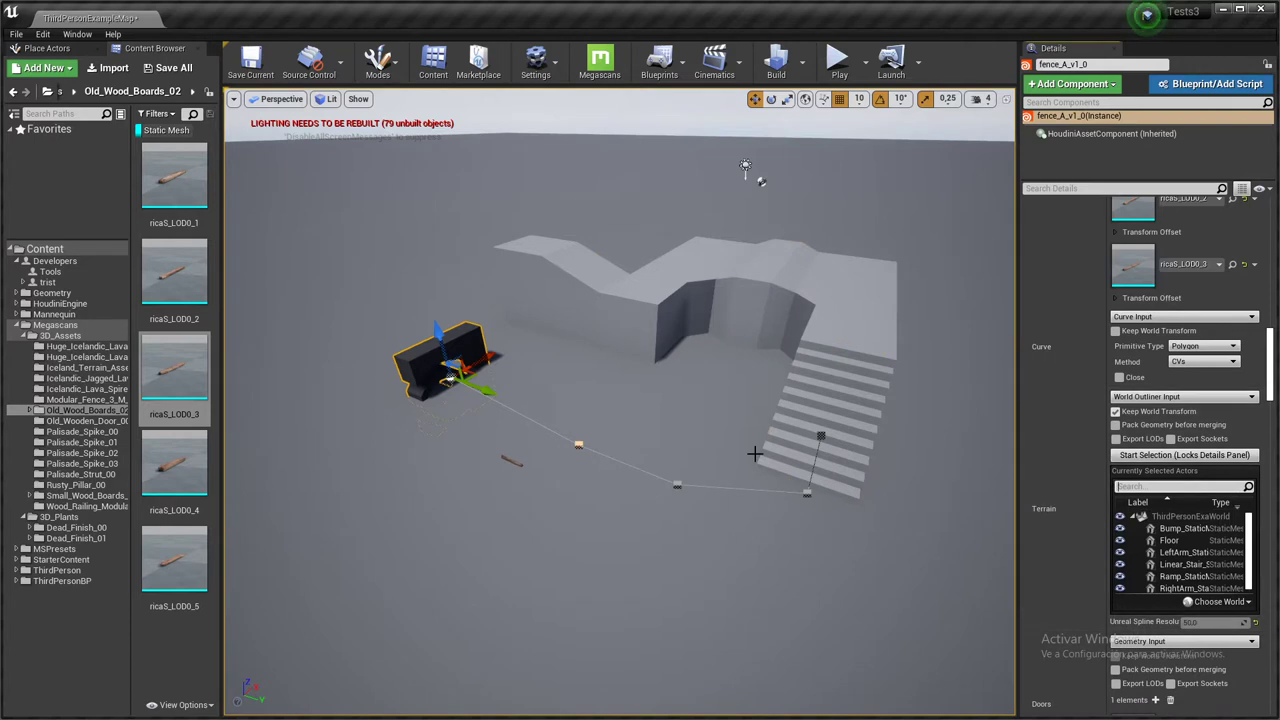
right_drag(789, 458, 662, 470)
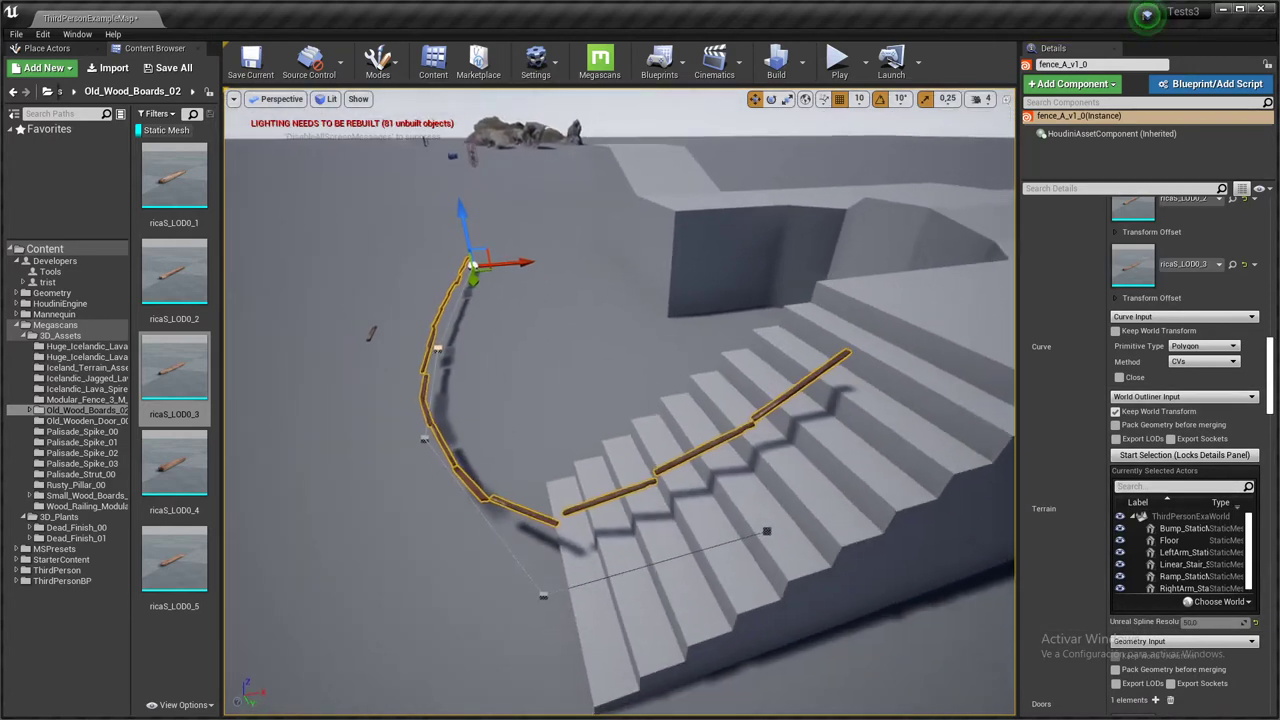
right_drag(742, 462, 746, 494)
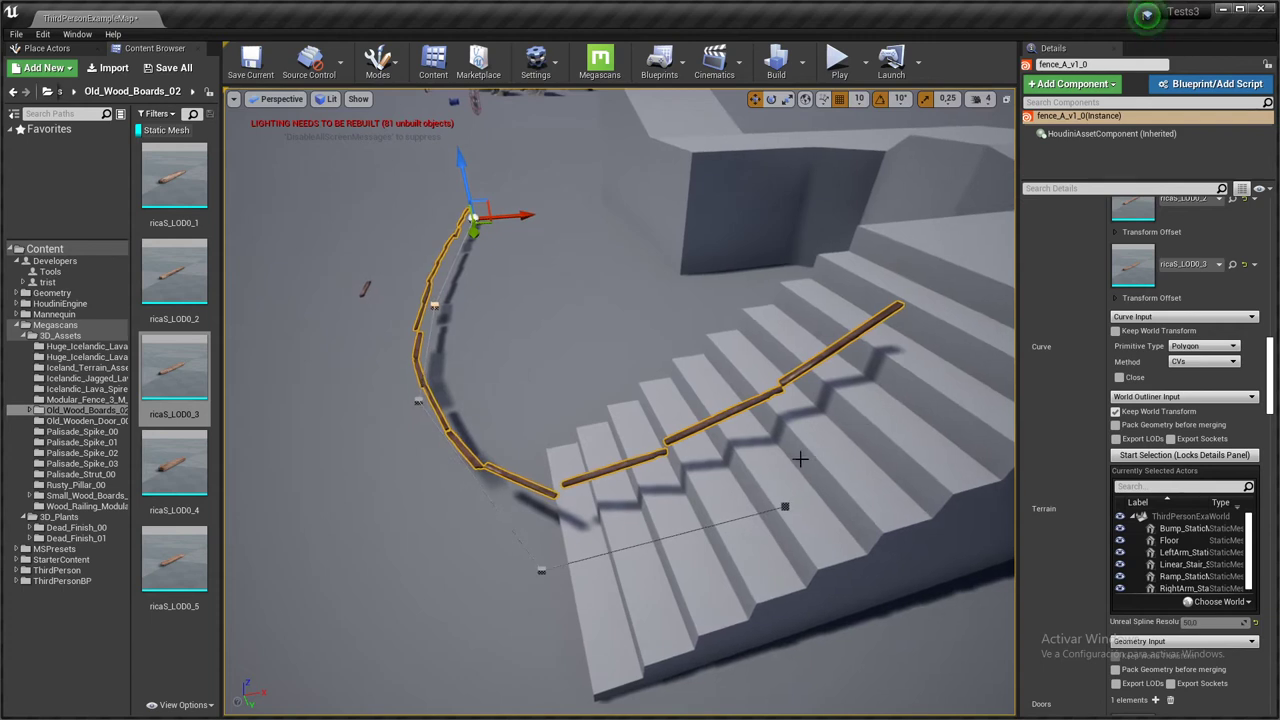
Extend the fence curve with another point so the planks continue up the staircase onto the raised platform.
right_drag(800, 459, 788, 430)
click(701, 496)
right_drag(701, 496, 666, 509)
alt+drag(646, 488, 947, 486)
text(a)
right_drag(675, 445, 805, 438)
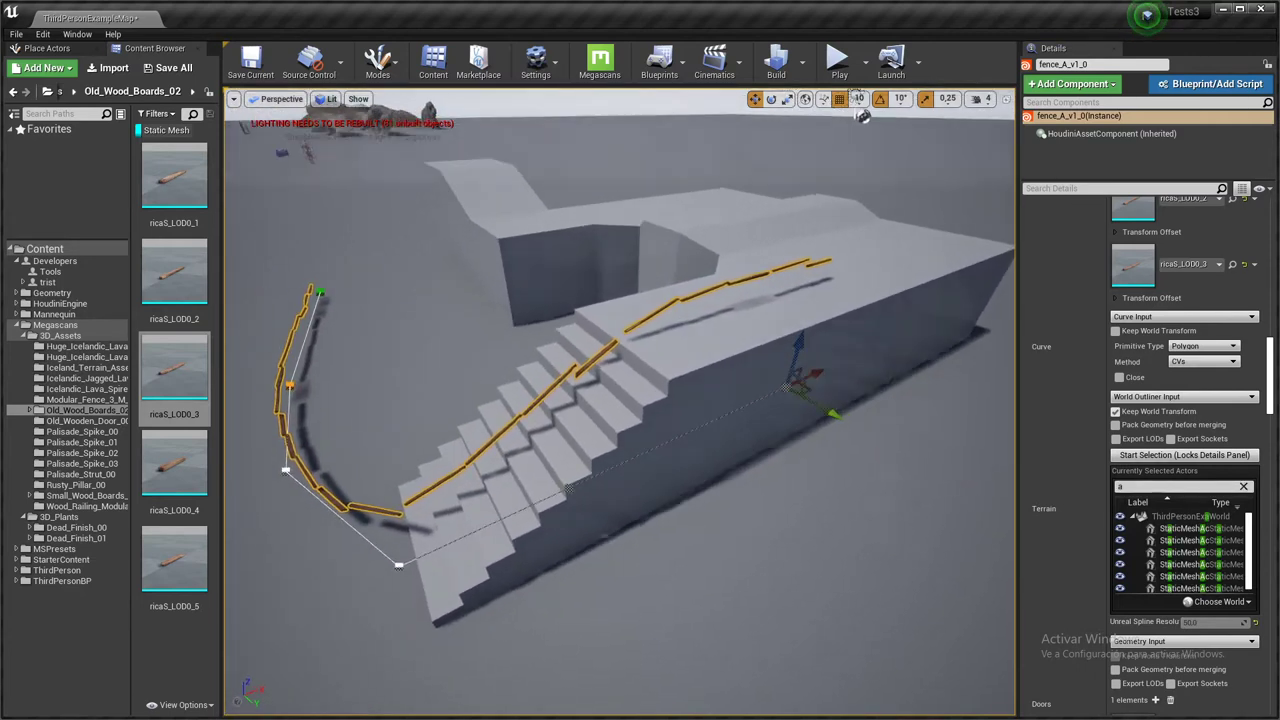
scroll(1062, 418, up, 1)
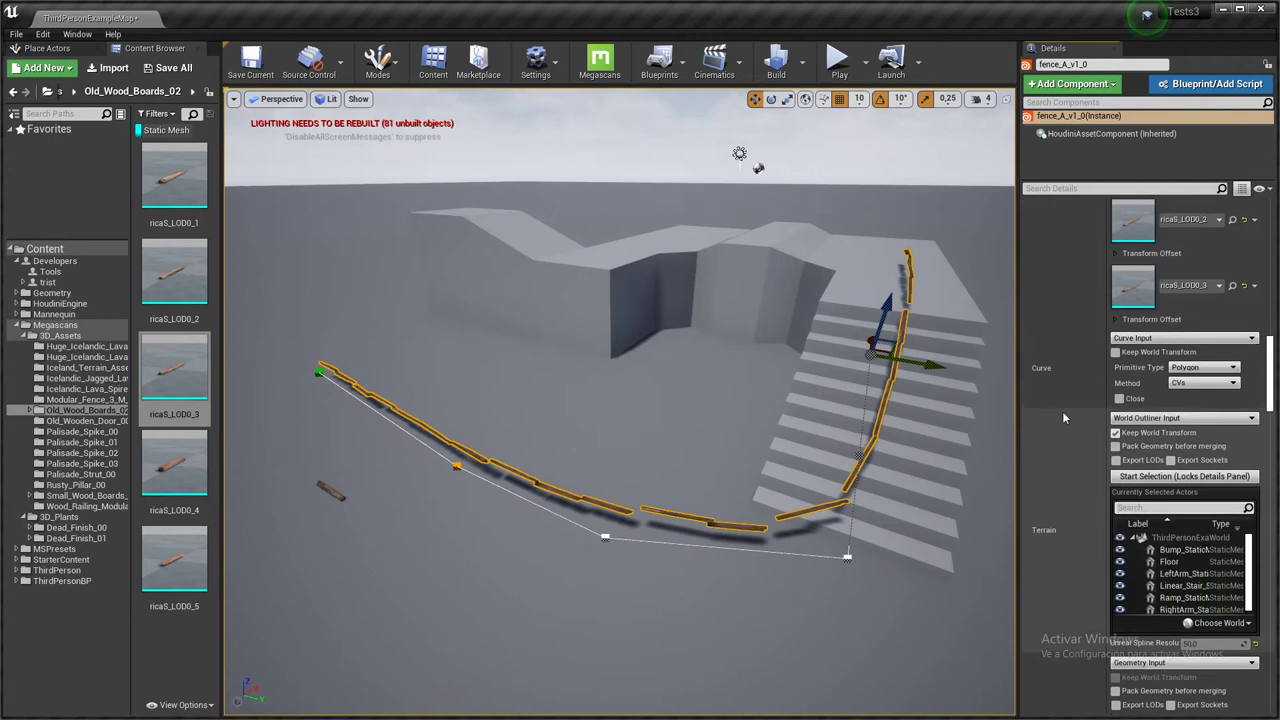
scroll(1062, 411, up, 5)
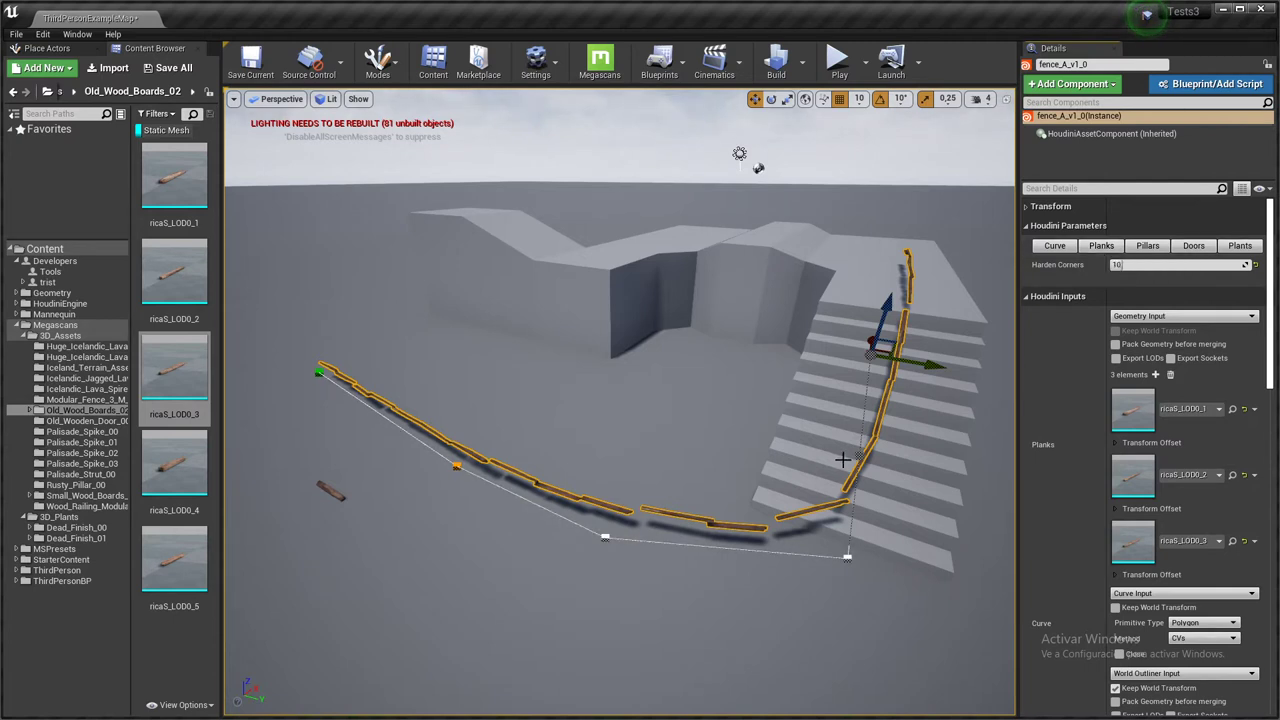
Select the loose wooden board on the floor beside the fence and try rotating it.
right_drag(840, 455, 690, 460)
right_drag(760, 430, 614, 491)
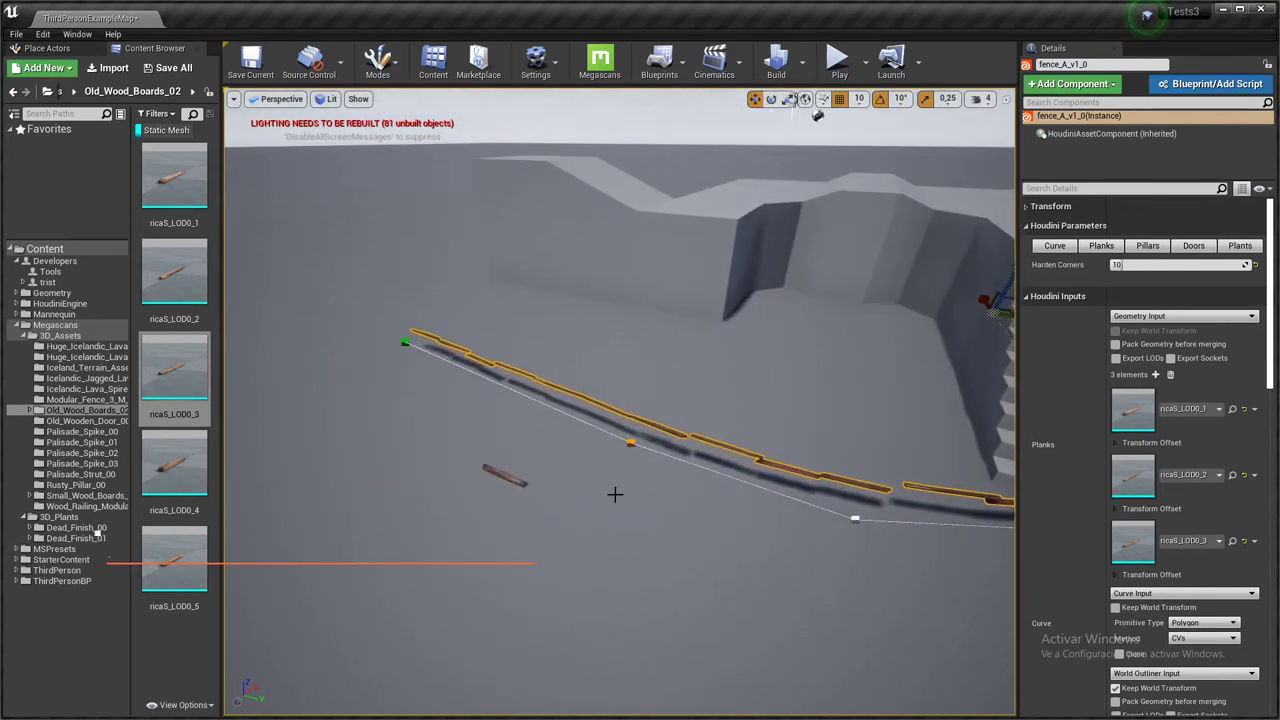
click(484, 463)
key(e)
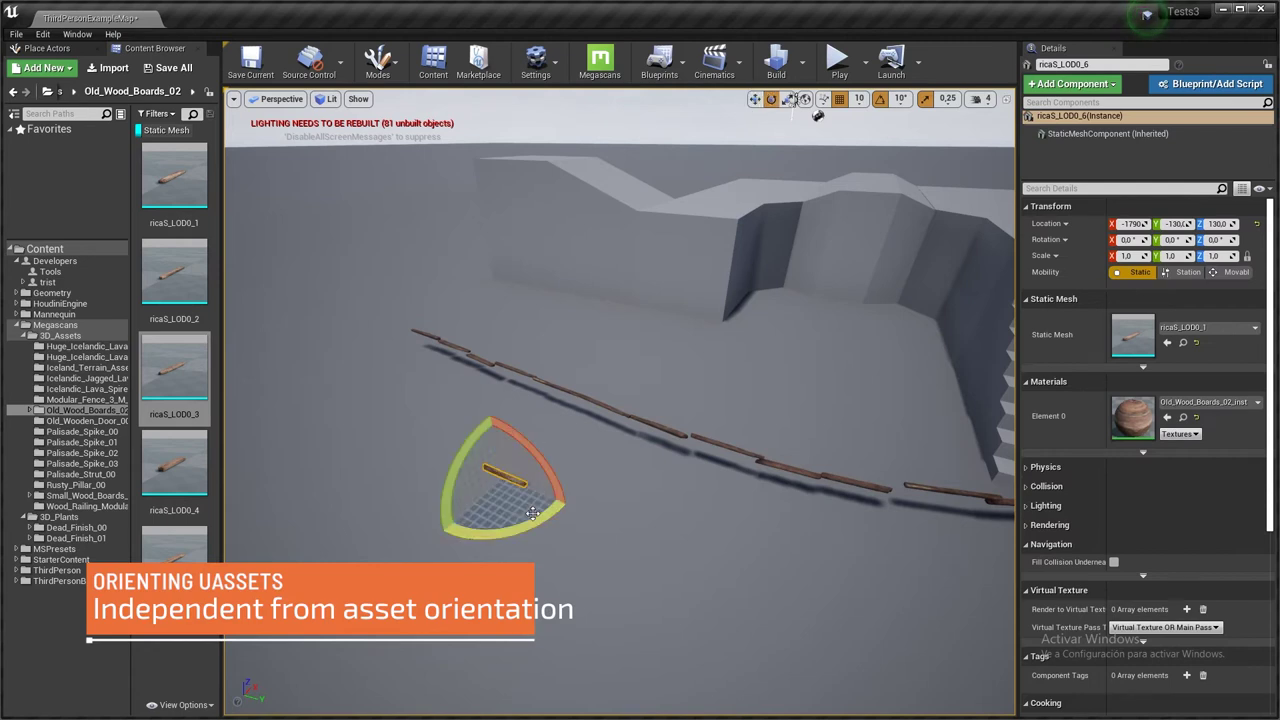
drag(535, 515, 535, 515)
drag(455, 520, 570, 528)
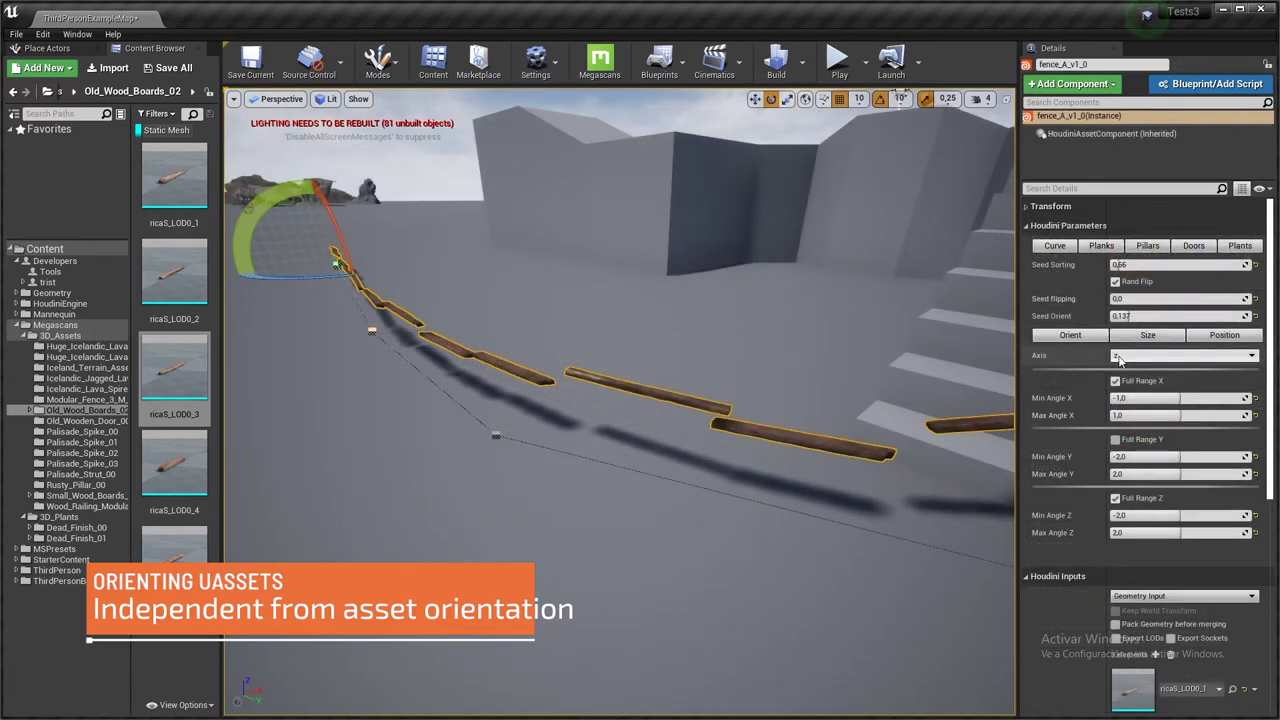
Set the planks' Min Angle X to -90 and Max Angle X to 90, and turn off Full Range X.
click(1140, 401)
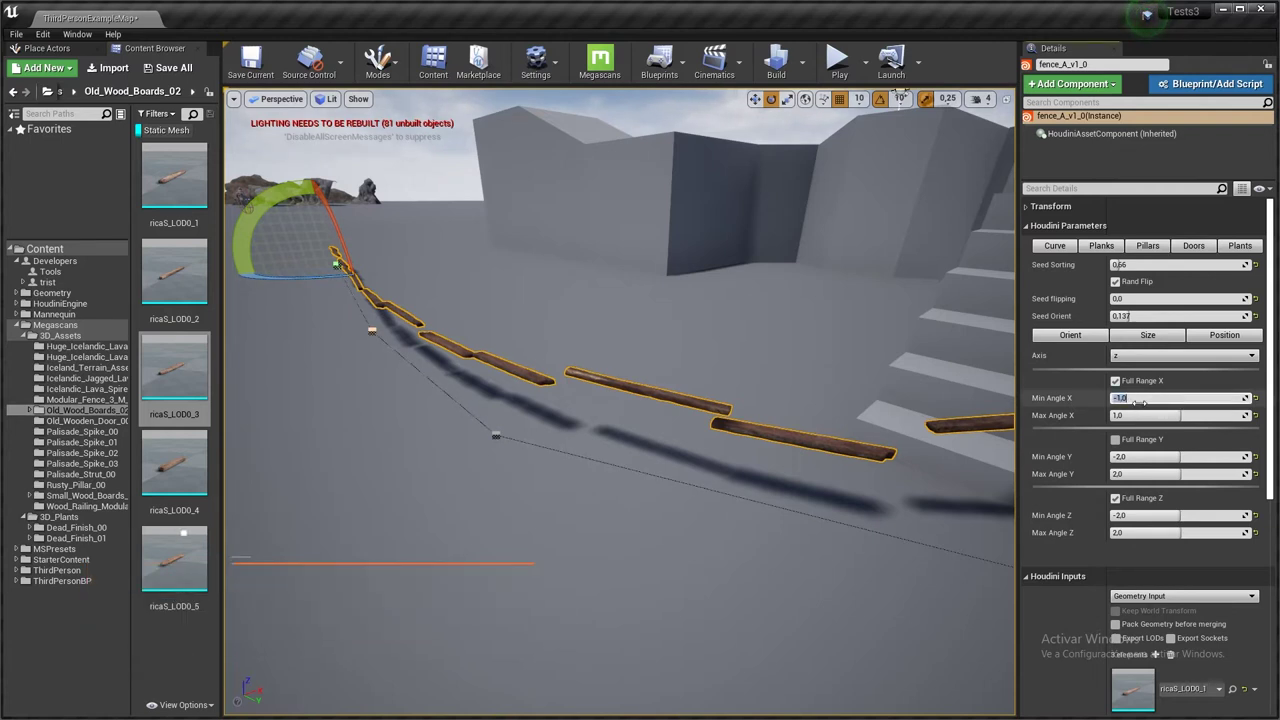
text(-90)
key(Return)
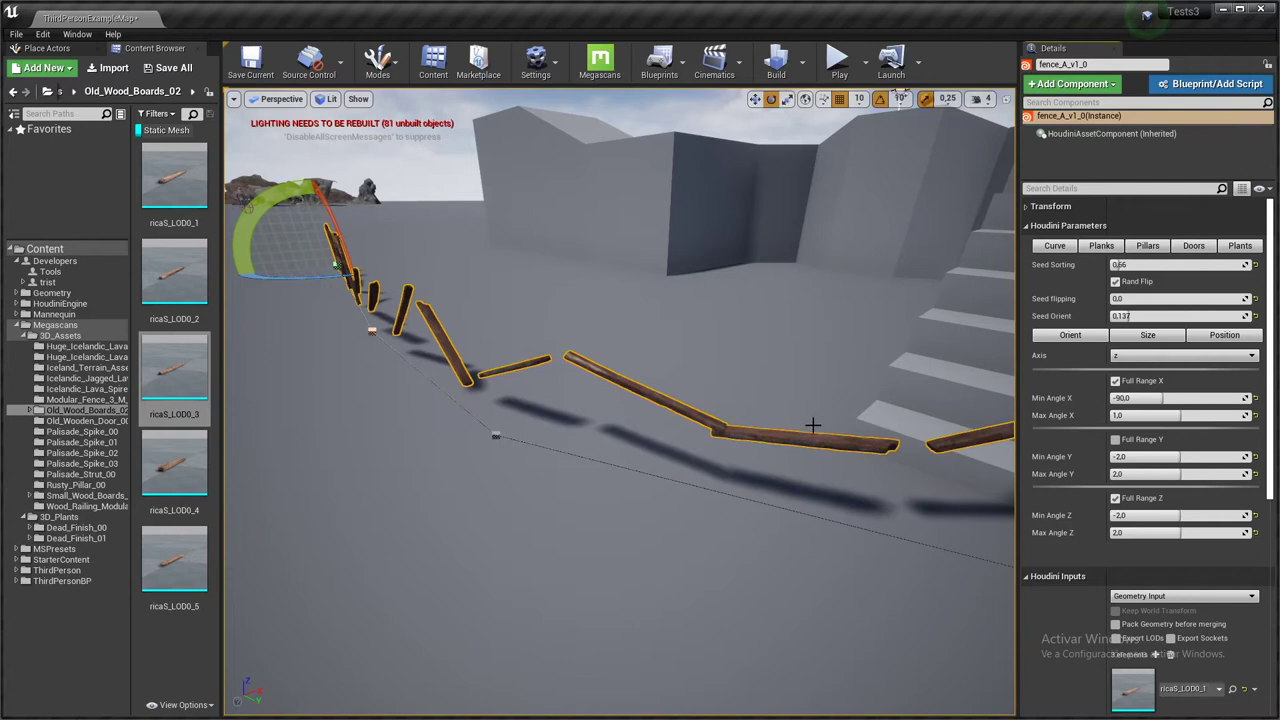
right_drag(703, 389, 738, 325)
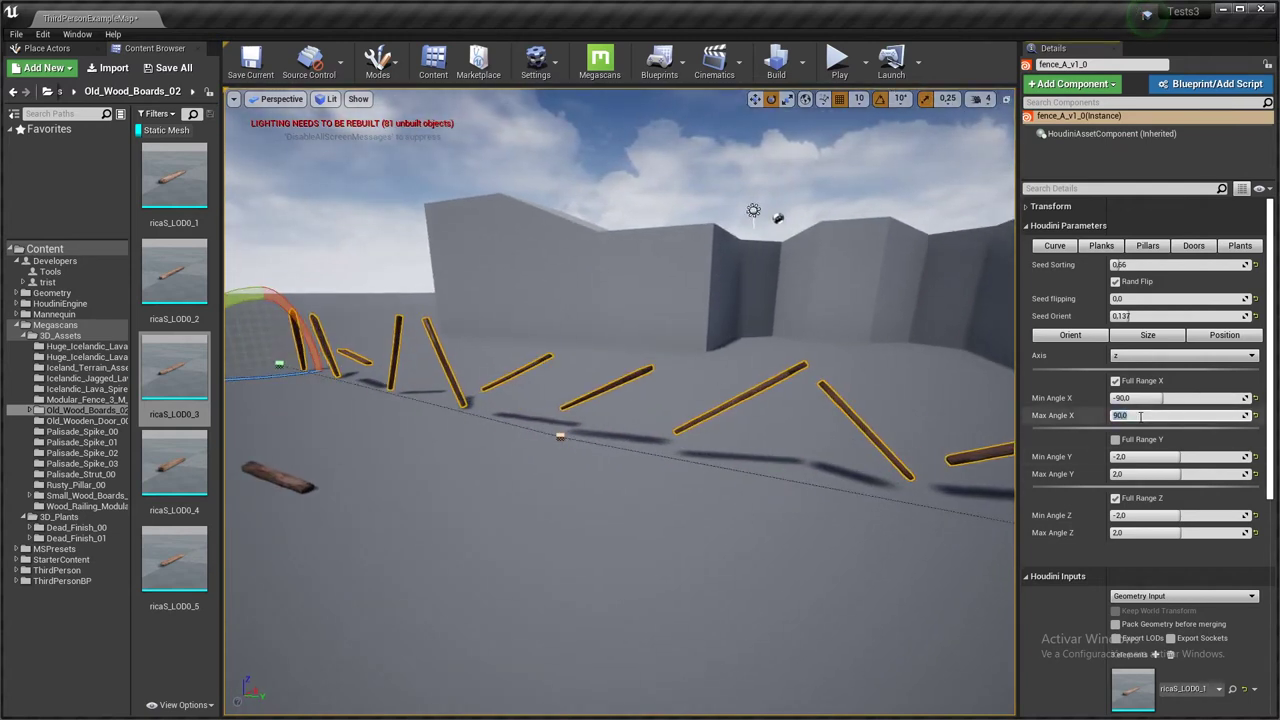
right_drag(748, 437, 682, 378)
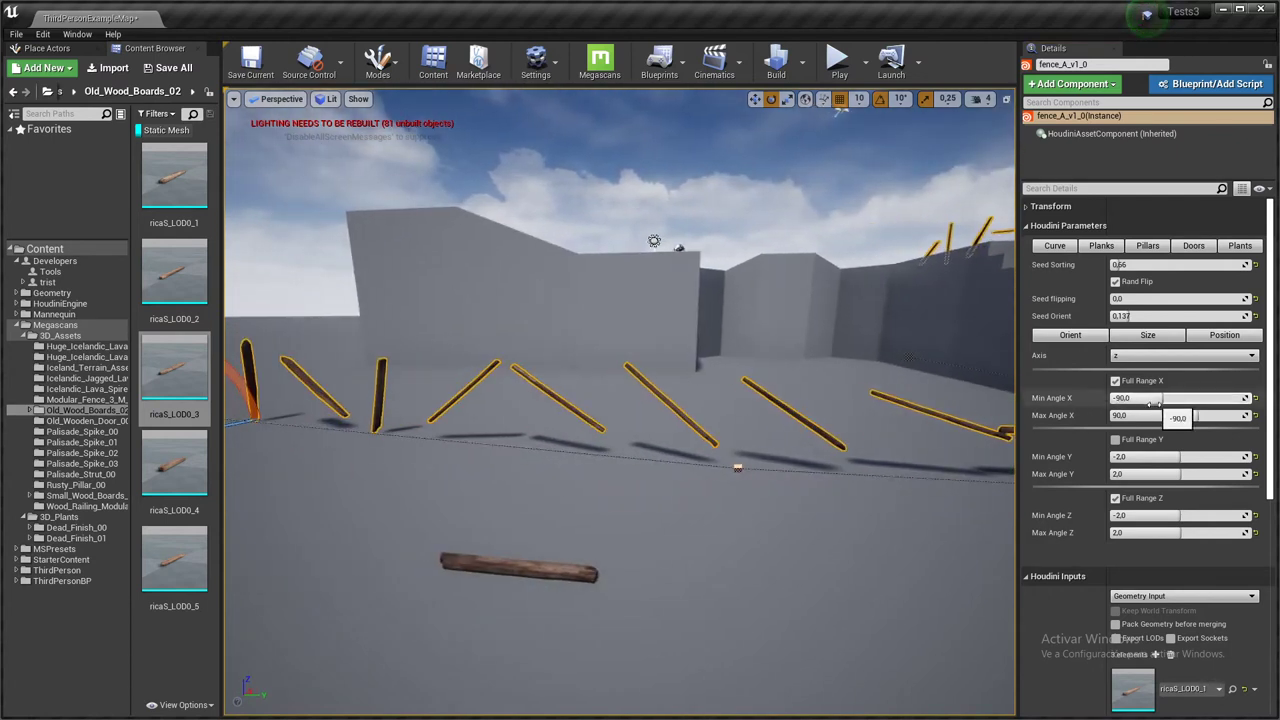
click(1115, 381)
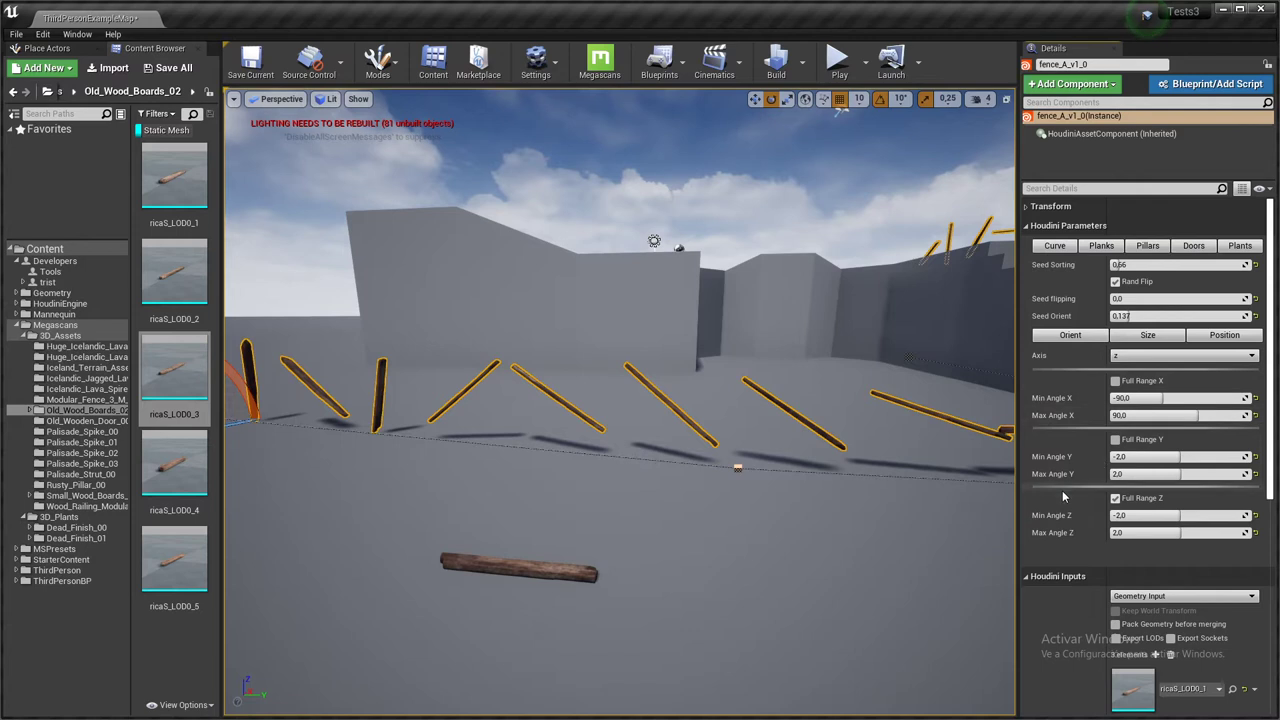
Set the planks' Min Angle Y to -90 and Max Angle Y to 90, and check the tilted boards from several sides.
right_drag(840, 424, 596, 430)
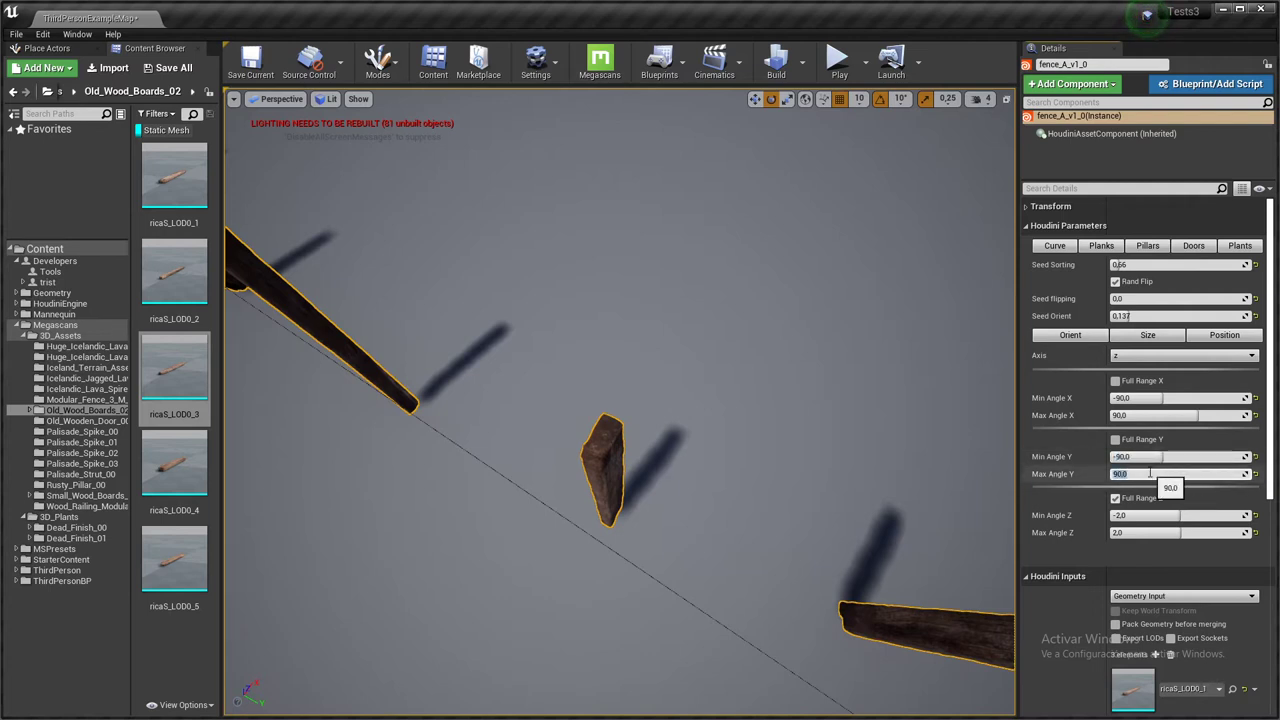
right_drag(760, 458, 930, 425)
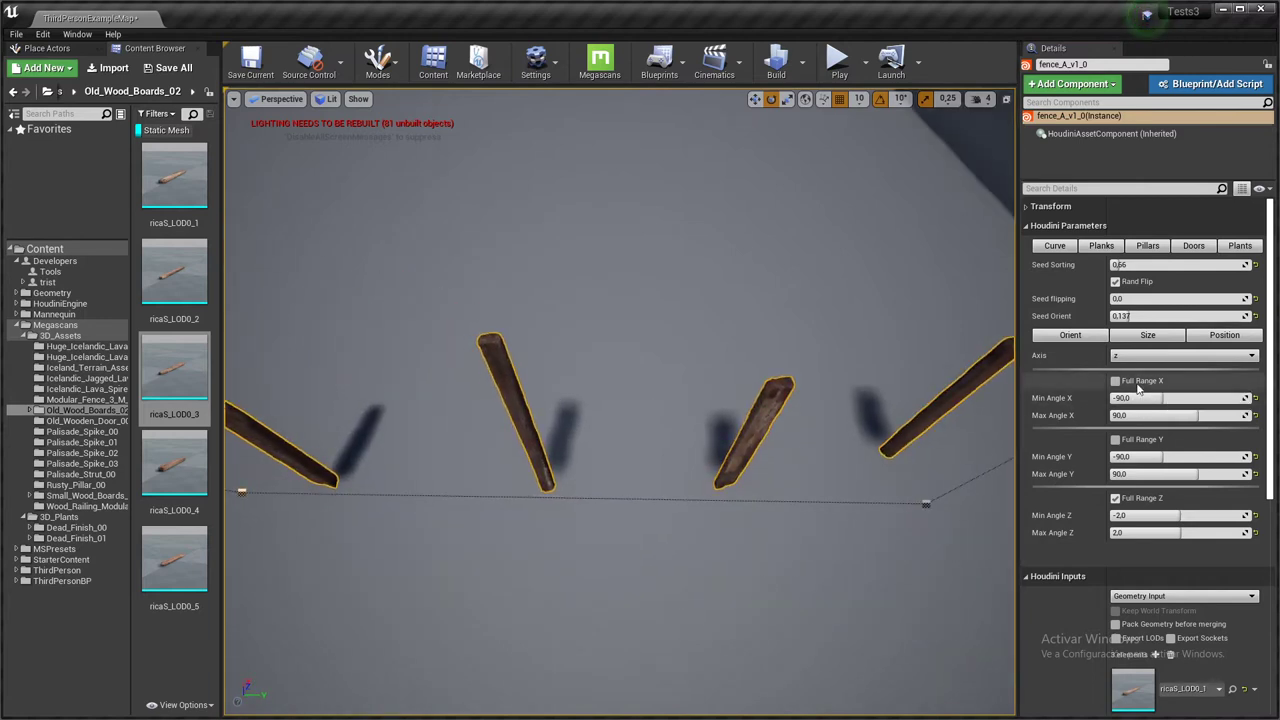
right_drag(814, 457, 768, 450)
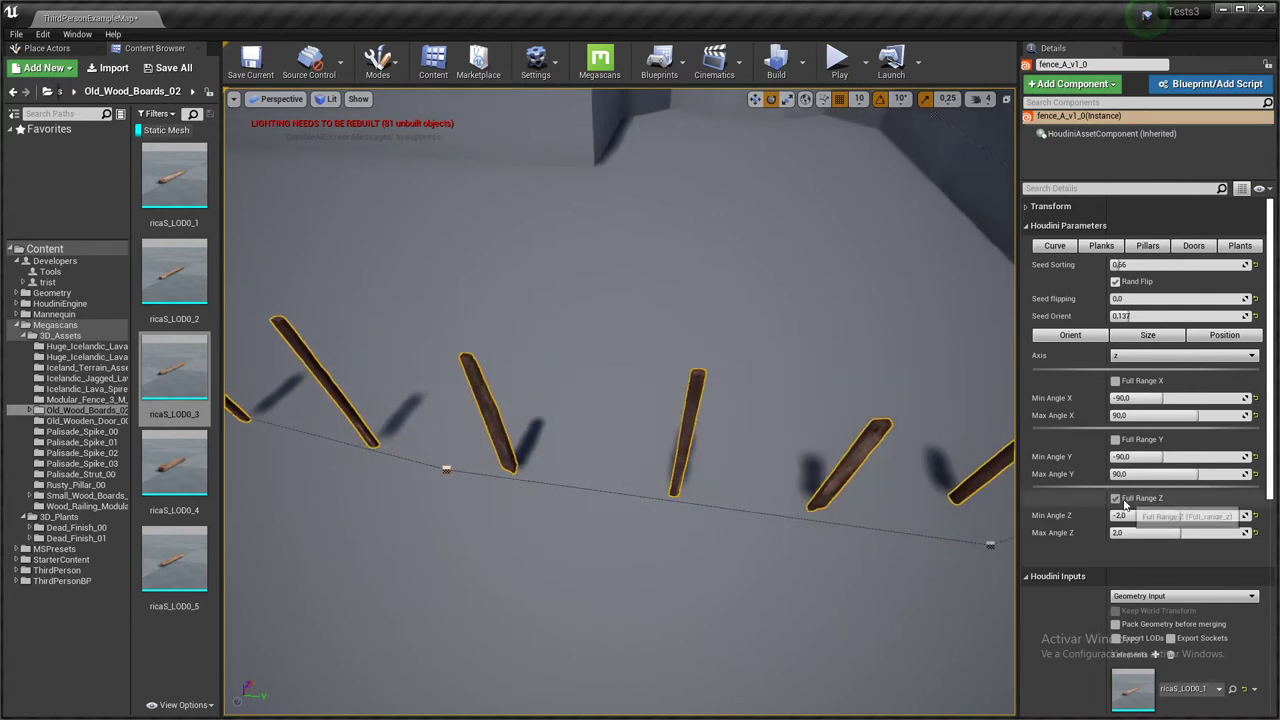
right_drag(872, 489, 930, 485)
right_drag(776, 488, 750, 395)
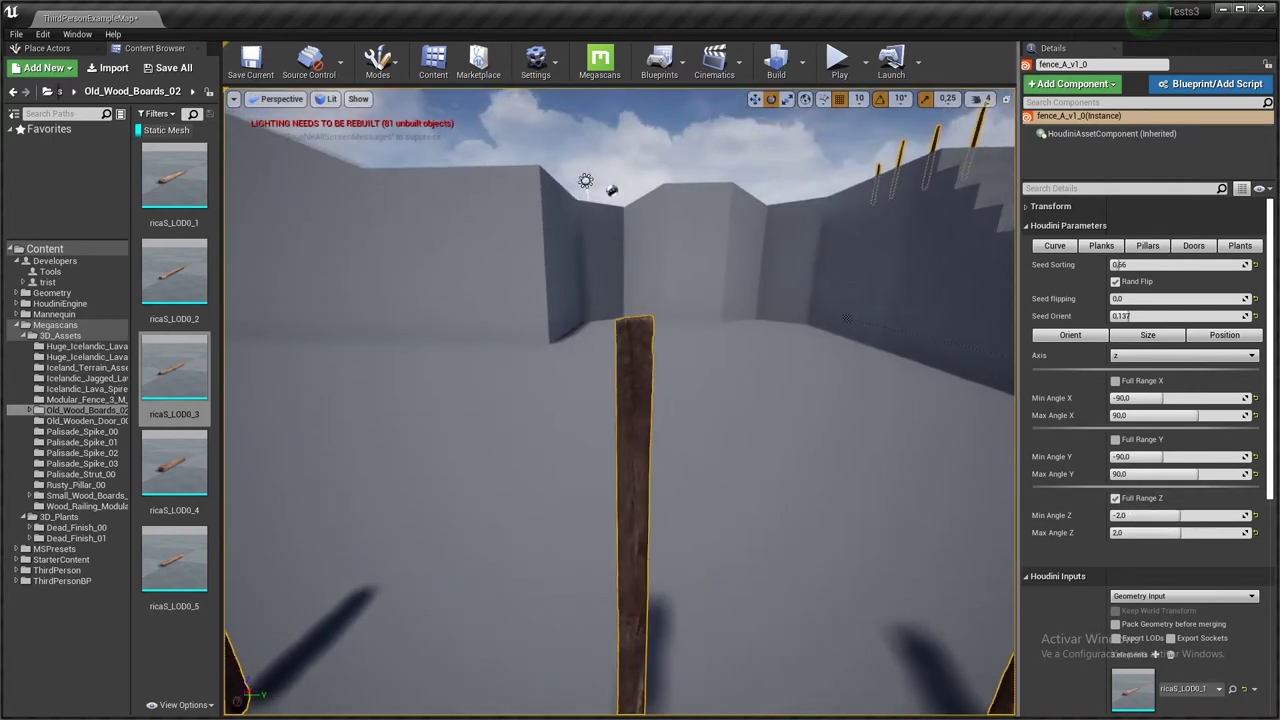
Try a Min Angle Z of about -42.6 on the planks, and restore it to -2.
mouse_move(584, 490)
right_down()
mouse_move(576, 503)
mouse_move(584, 490)
right_up()
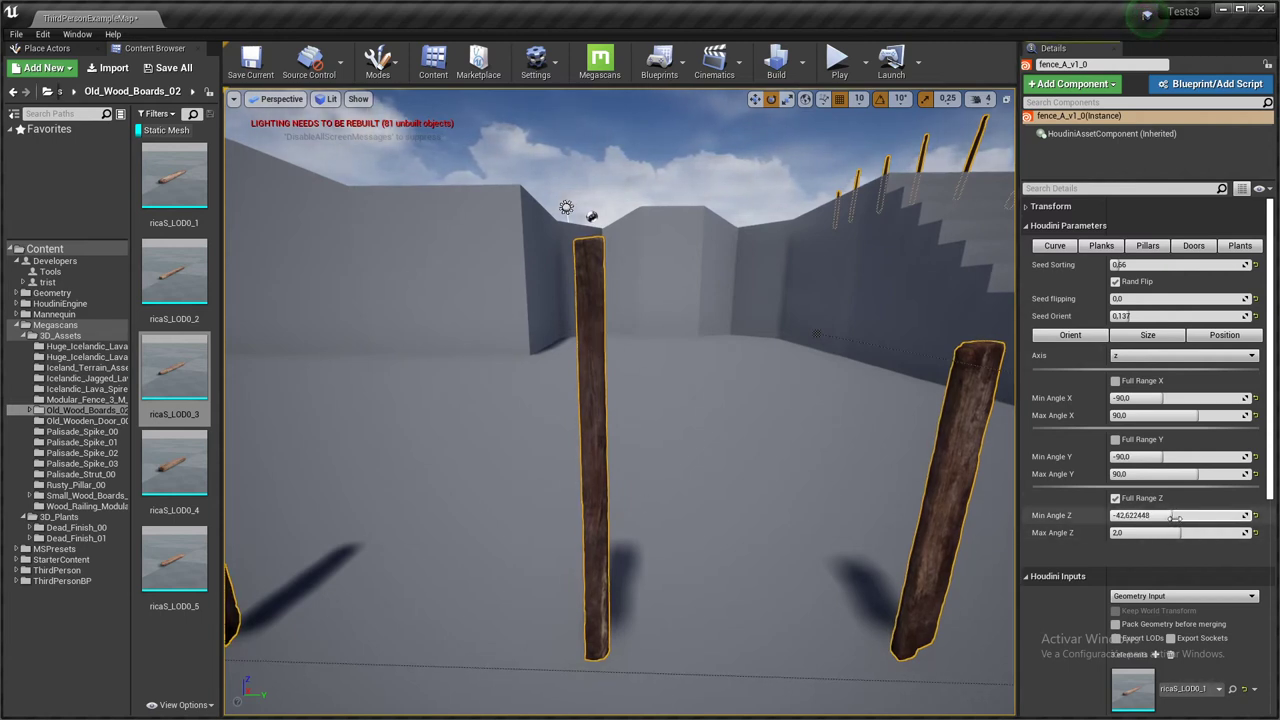
right_drag(589, 461, 630, 533)
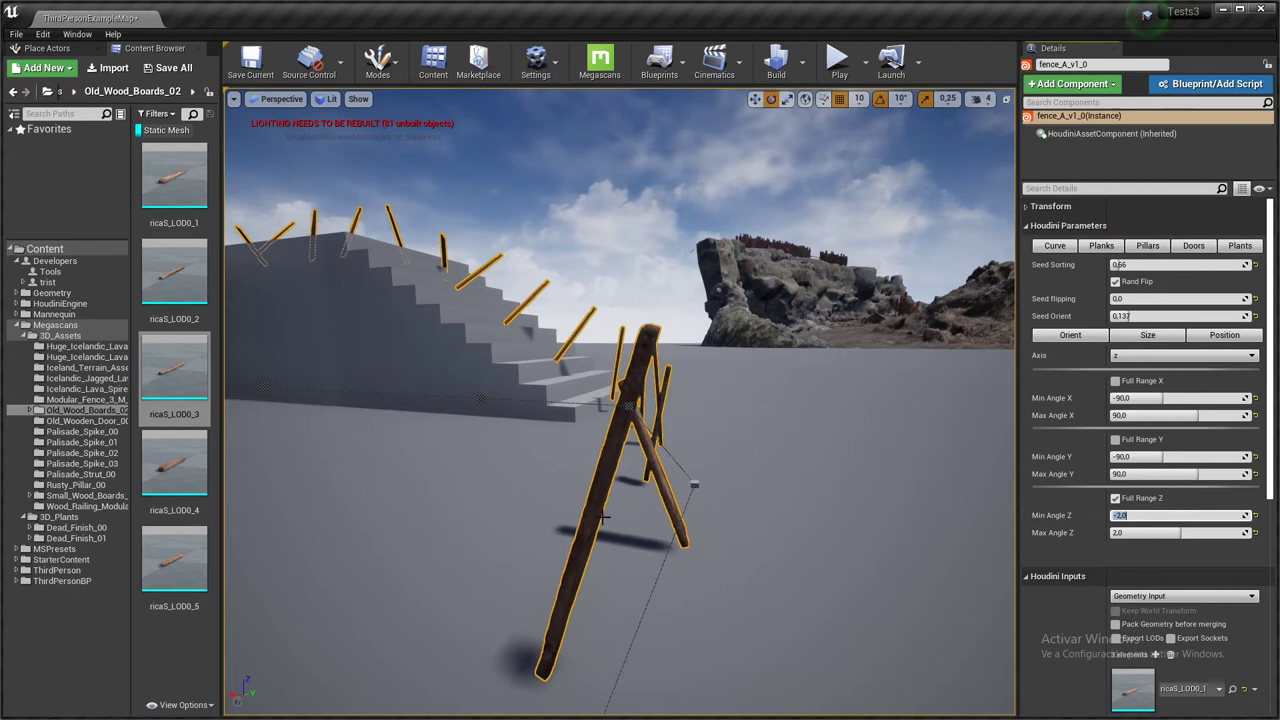
right_drag(604, 516, 699, 495)
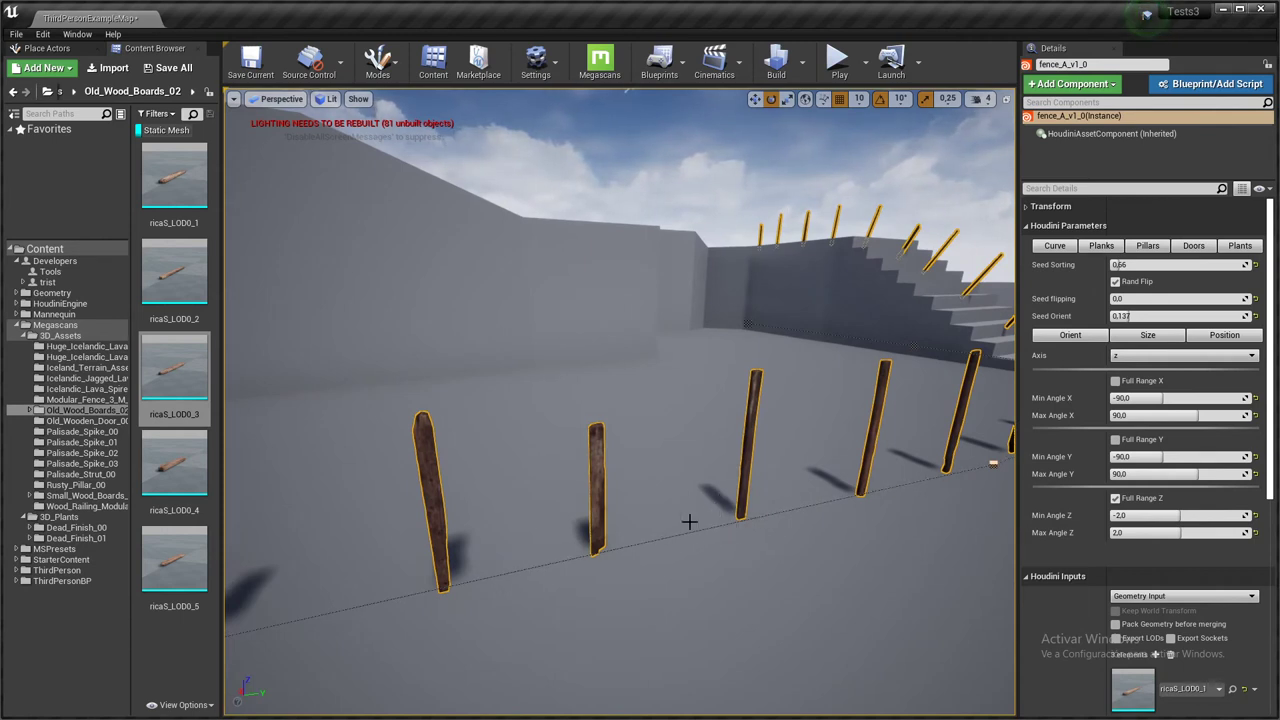
Set the planks' orientation Axis to x and inspect the spacing between the boards up close.
mouse_move(648, 530)
right_down()
mouse_move(648, 570)
mouse_move(646, 530)
right_up()
right_drag(648, 610, 648, 620)
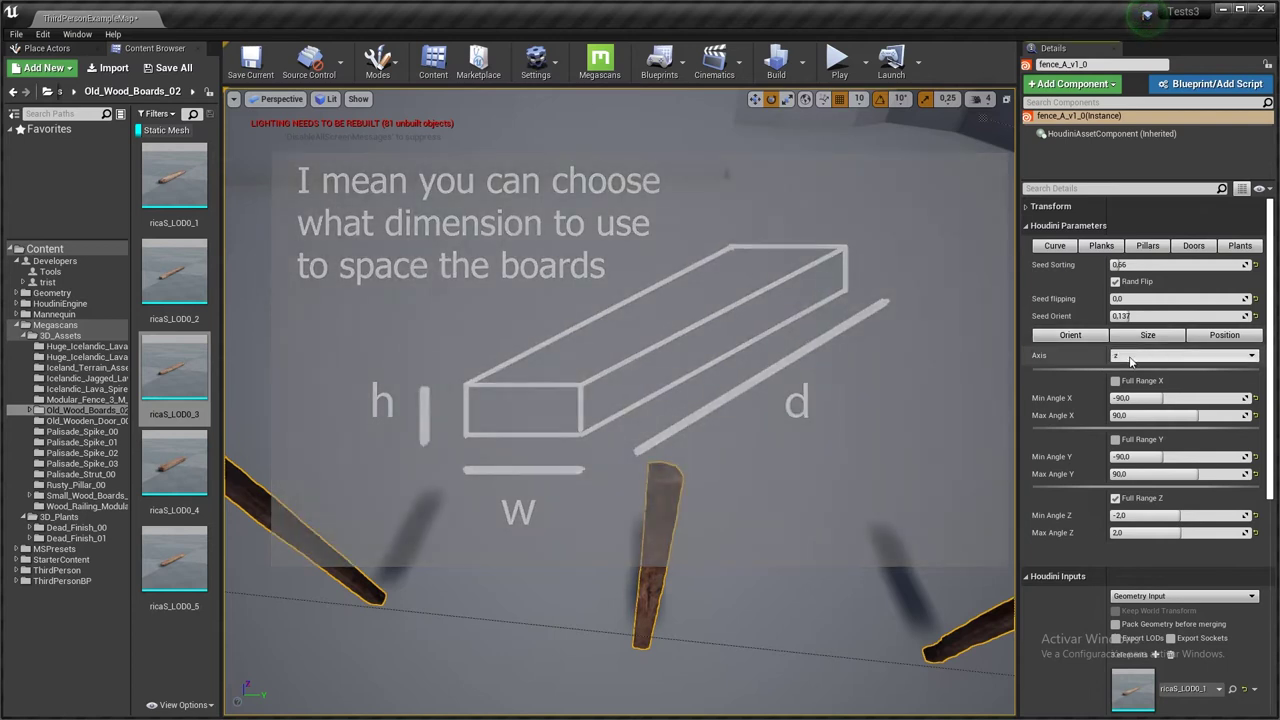
click(1123, 362)
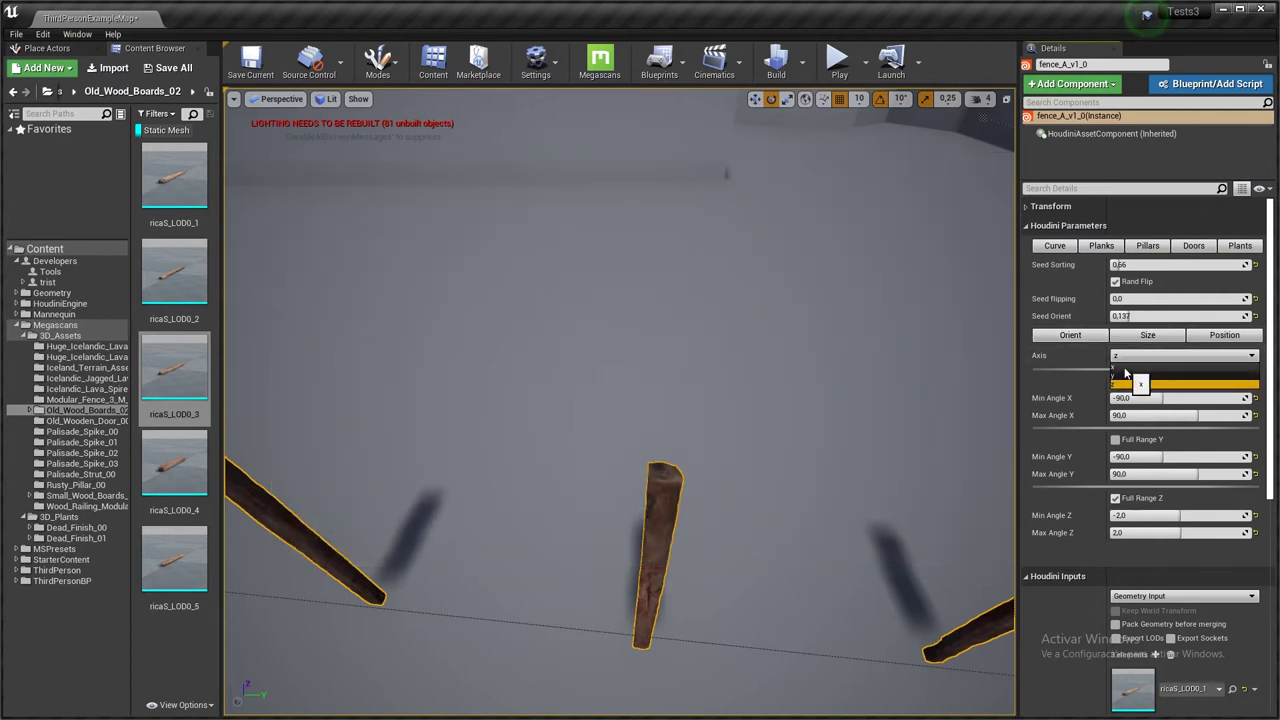
click(1125, 369)
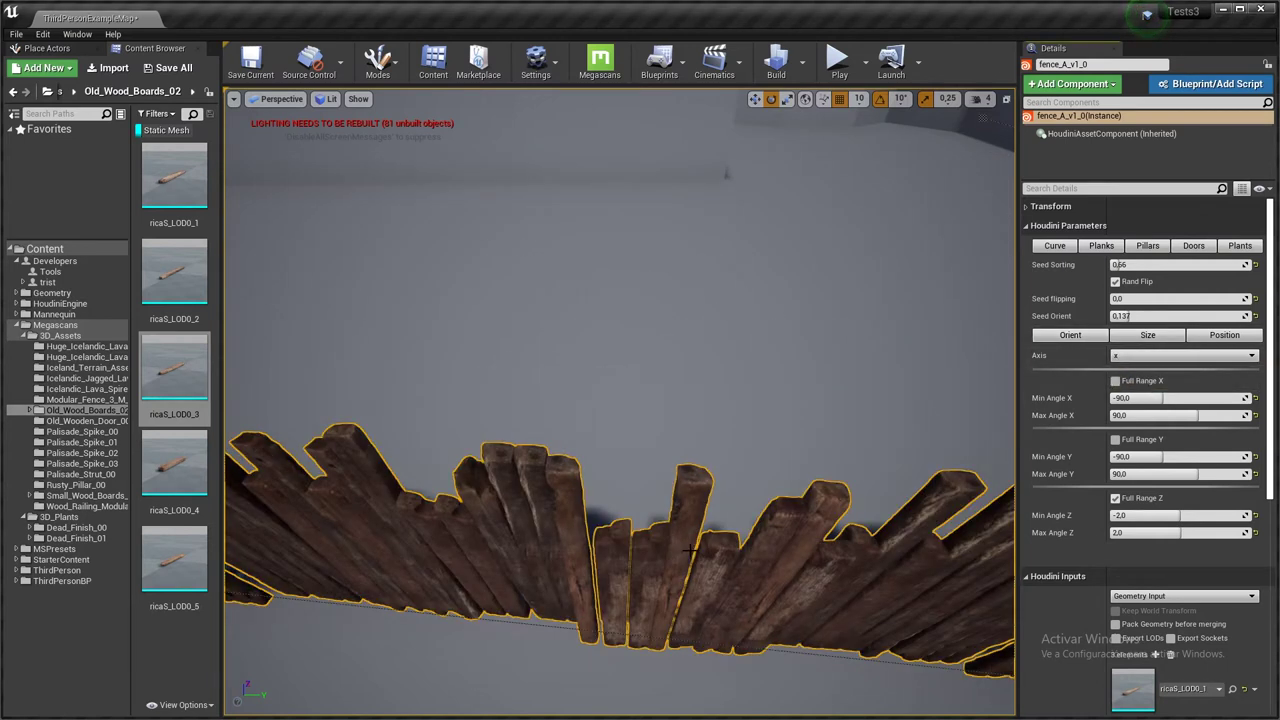
alt+drag(690, 550, 730, 640)
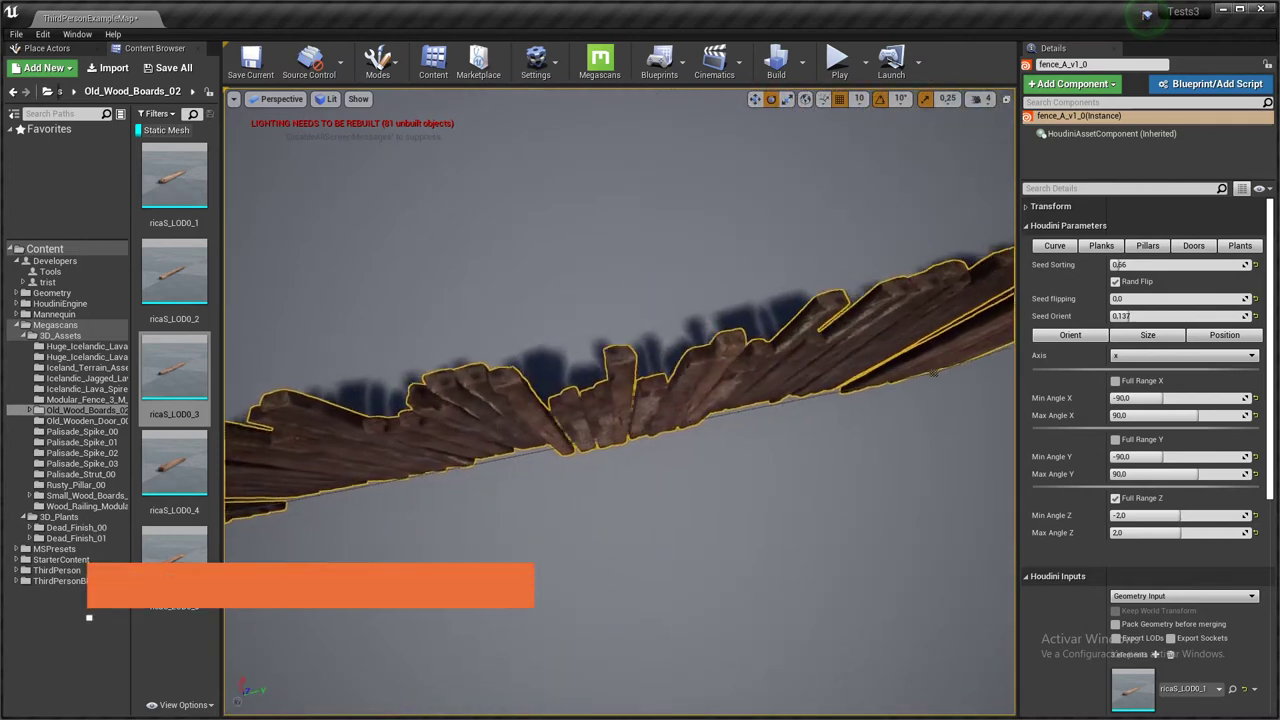
right_drag(933, 373, 885, 330)
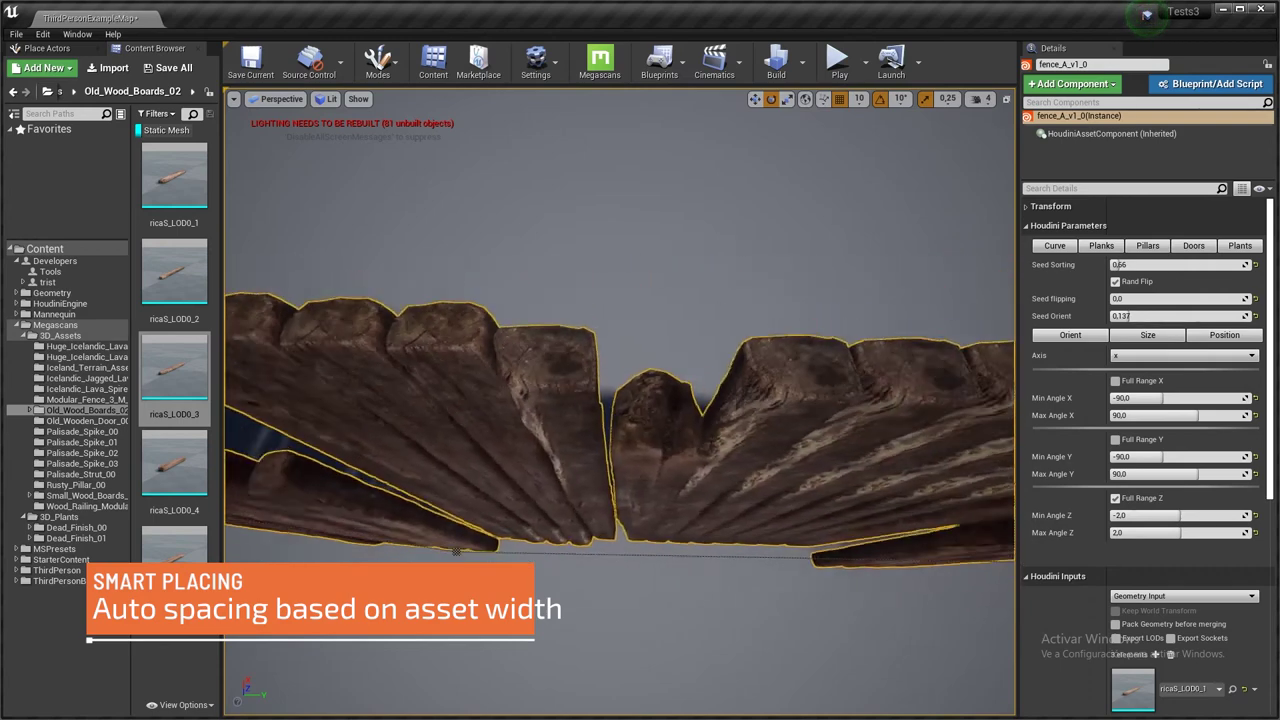
right_drag(600, 482, 600, 482)
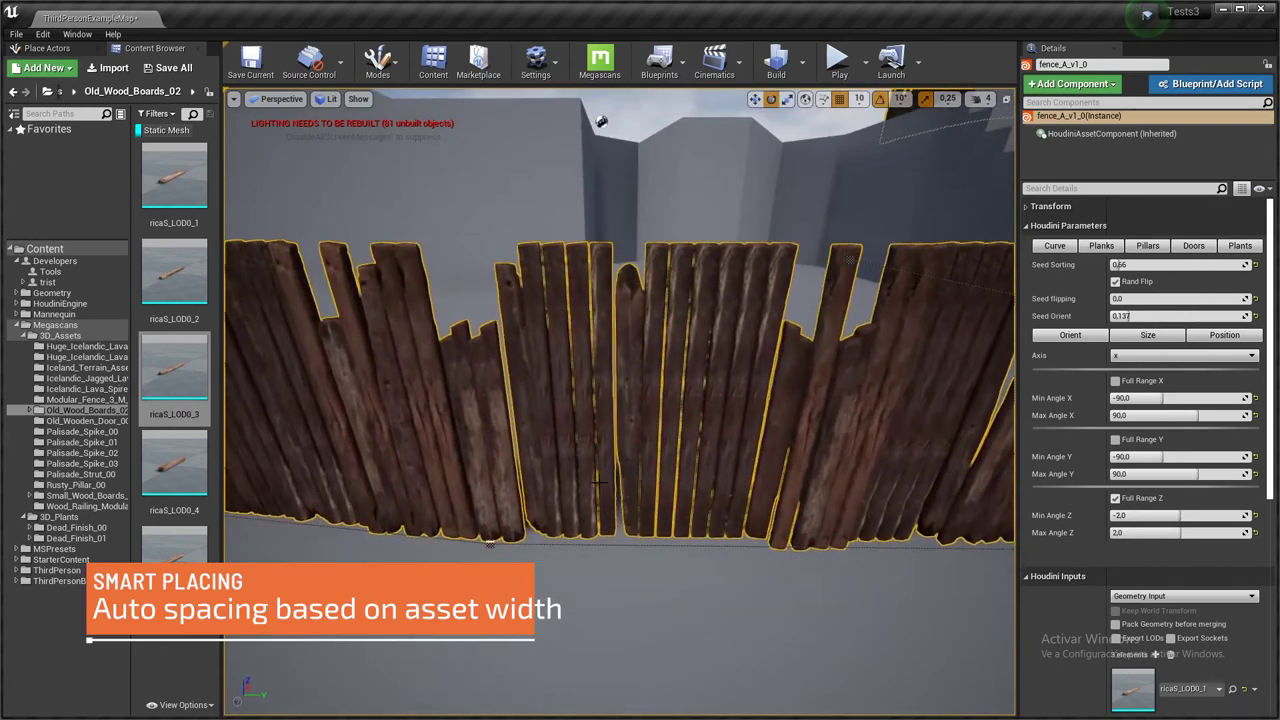
Vary the planks with Seed Sorting about 5.08, Seed Flipping about 0.099 and Seed Orient about 0.443.
right_drag(606, 383, 606, 383)
right_drag(500, 532, 590, 392)
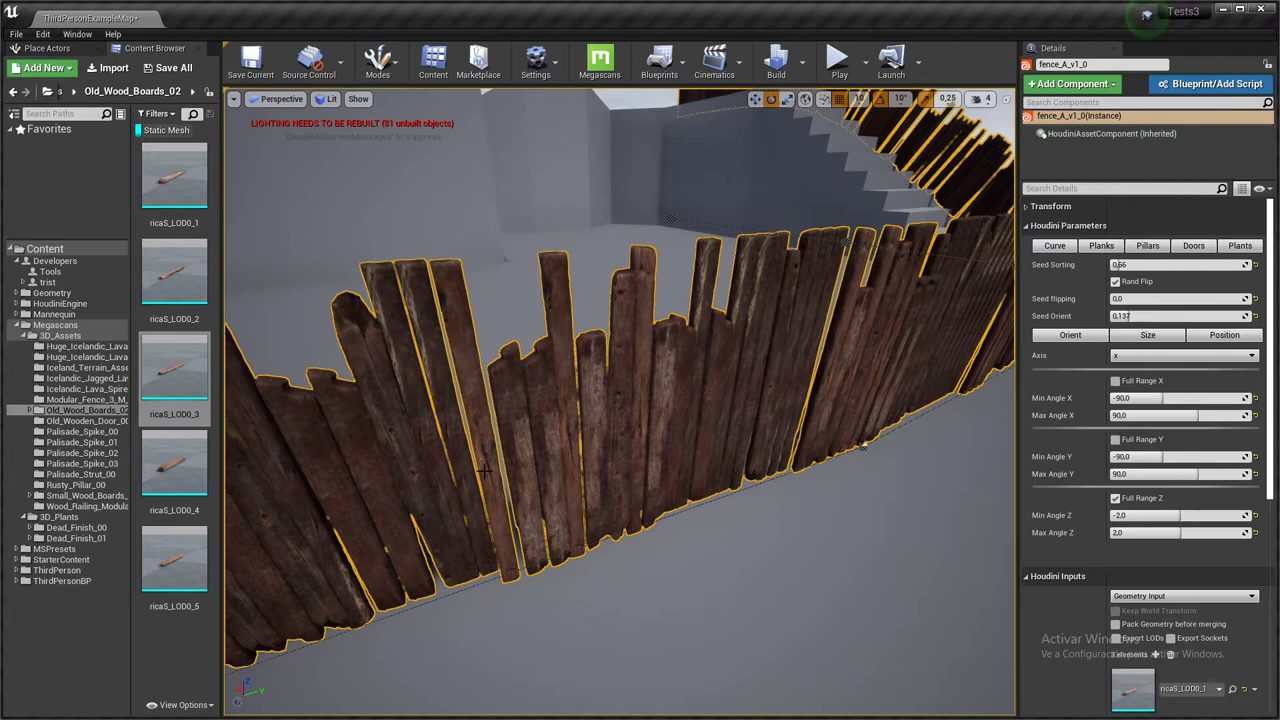
right_drag(846, 437, 846, 437)
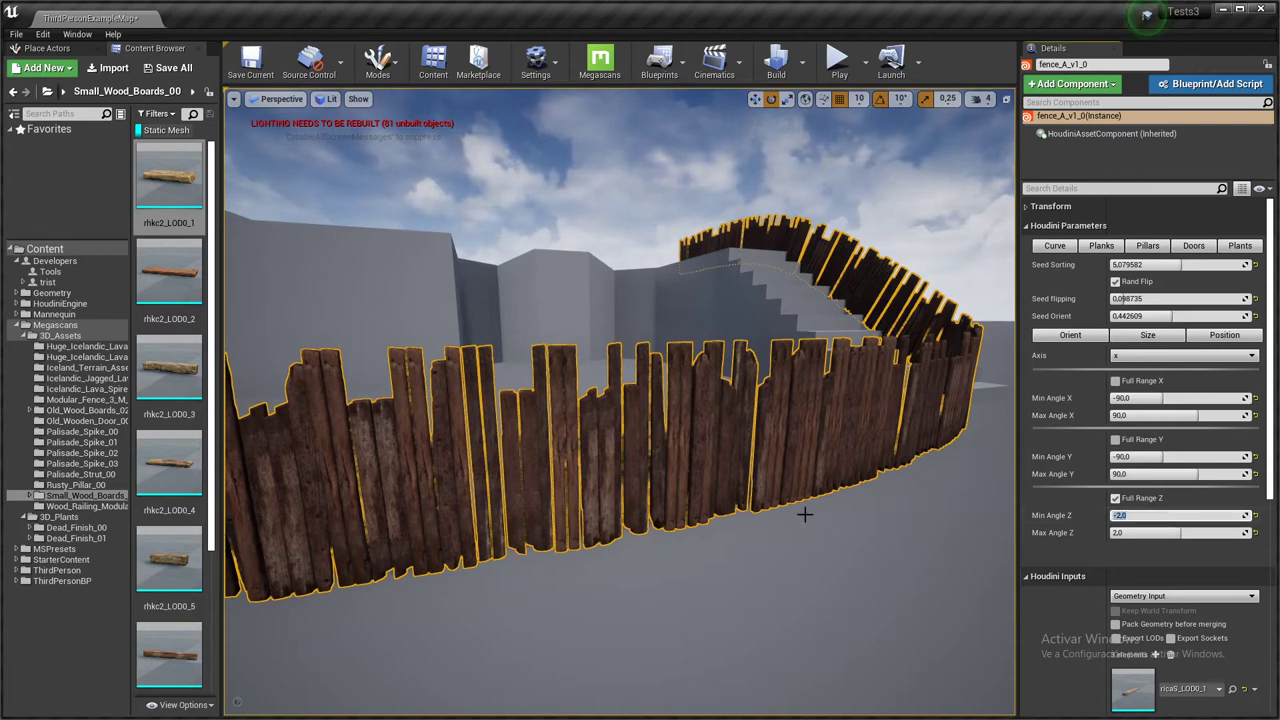
Set the planks' Min Angle Z to -180 and Max Angle Z to 180, and turn off Full Range Z.
right_drag(804, 514, 804, 514)
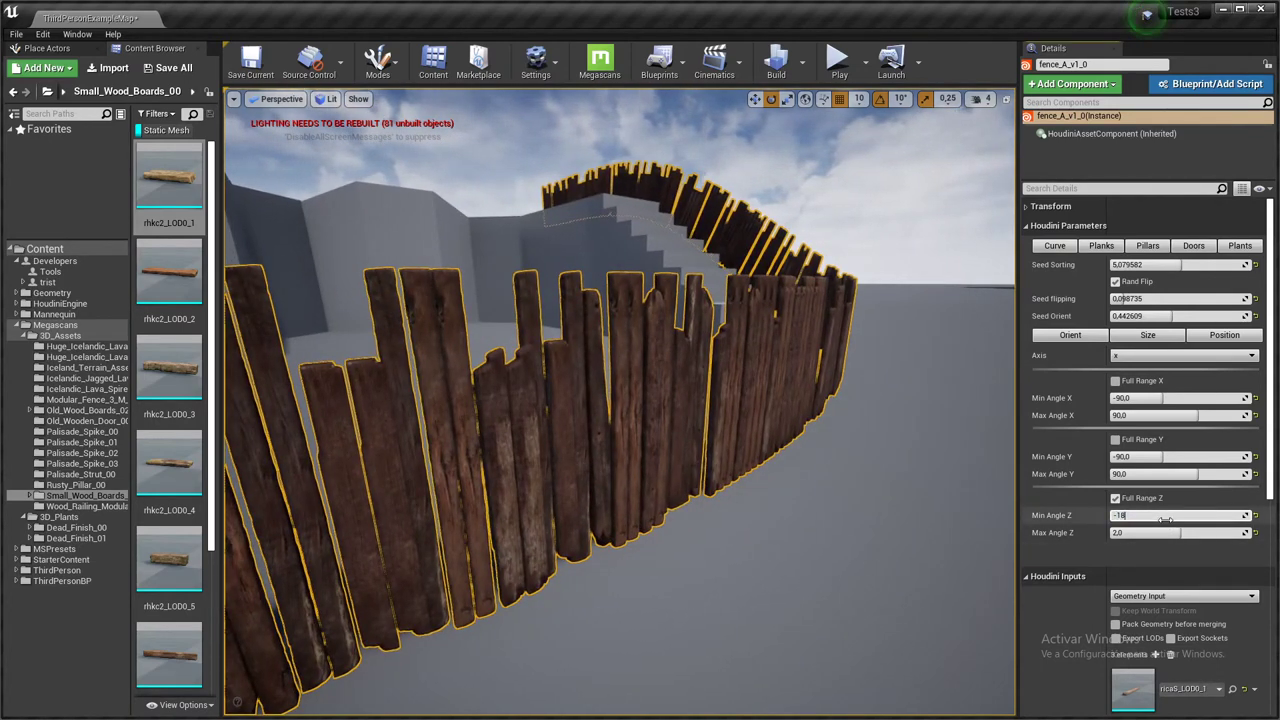
click(1157, 533)
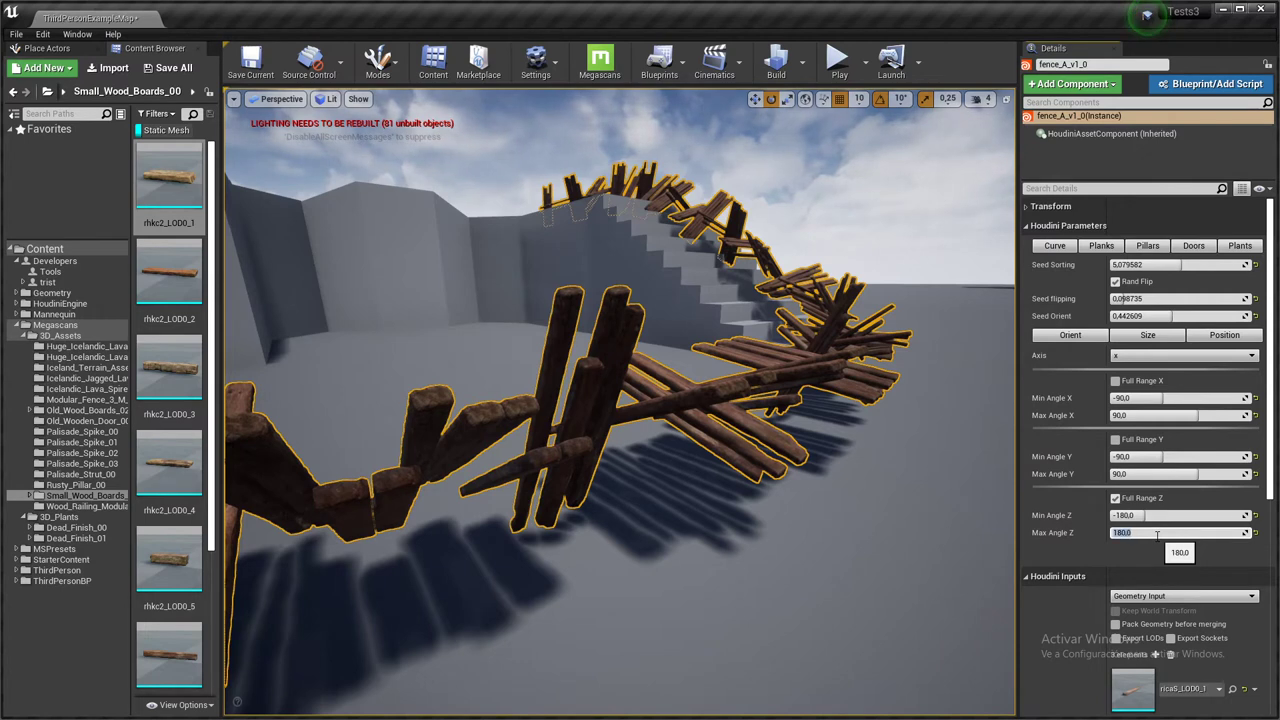
key(Return)
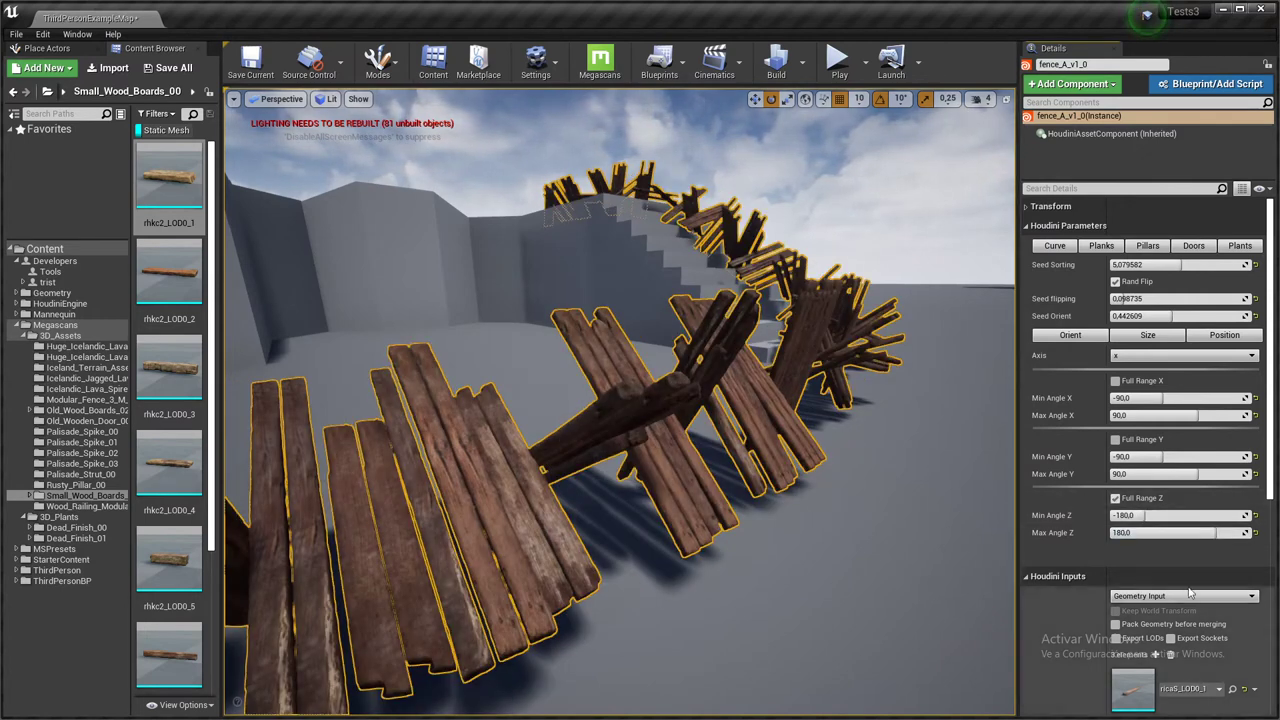
click(1116, 498)
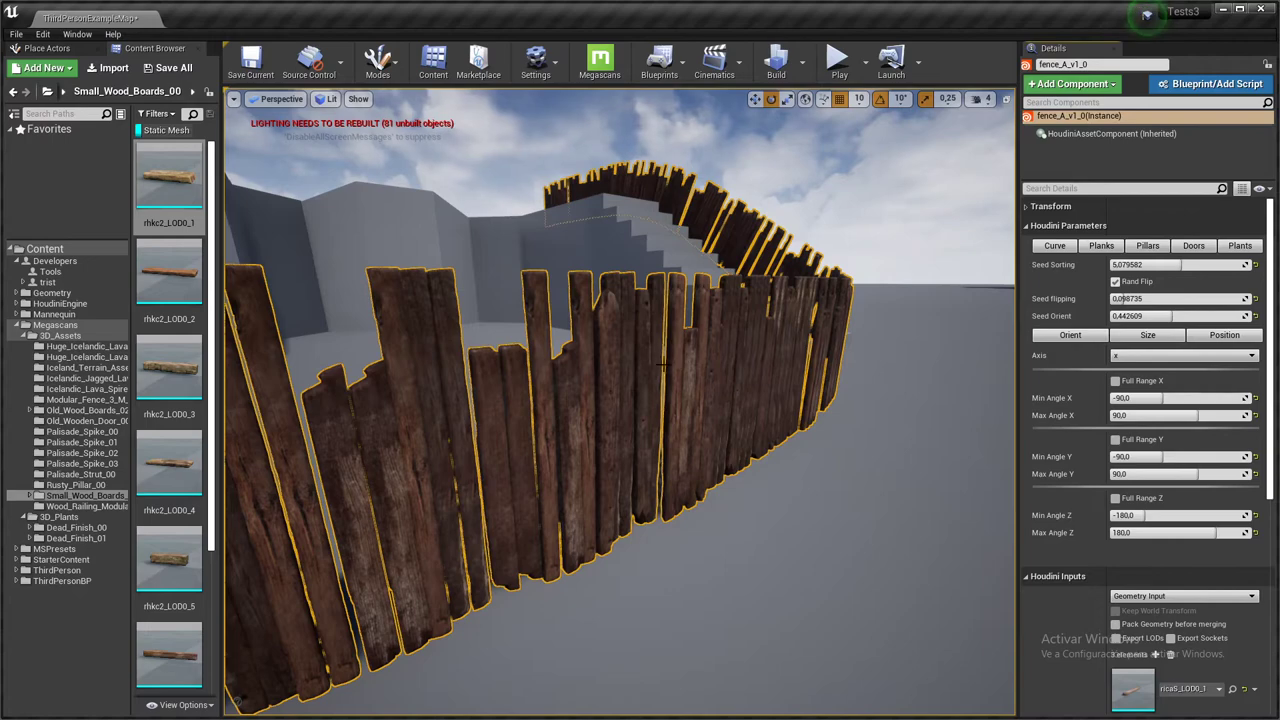
Examine how the plank fence runs from the floor up the staircase, and display the fence's Curve parameters.
right_drag(703, 388, 690, 360)
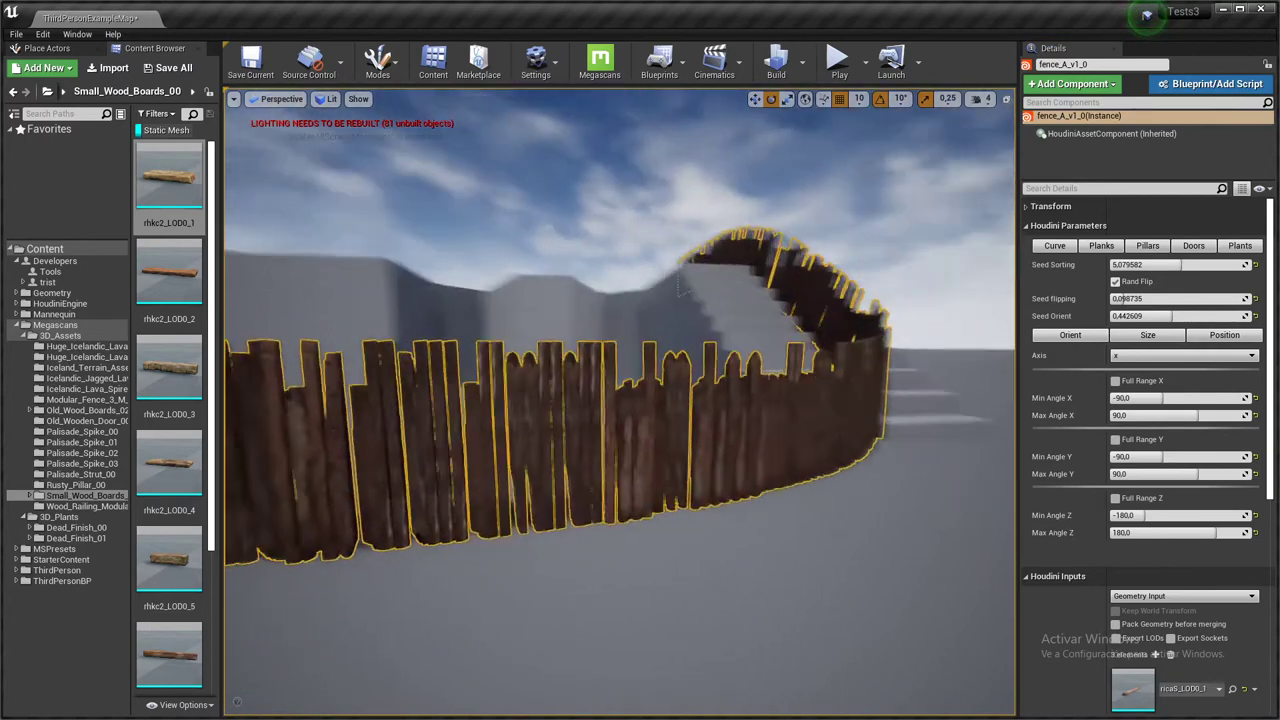
right_drag(600, 370, 535, 374)
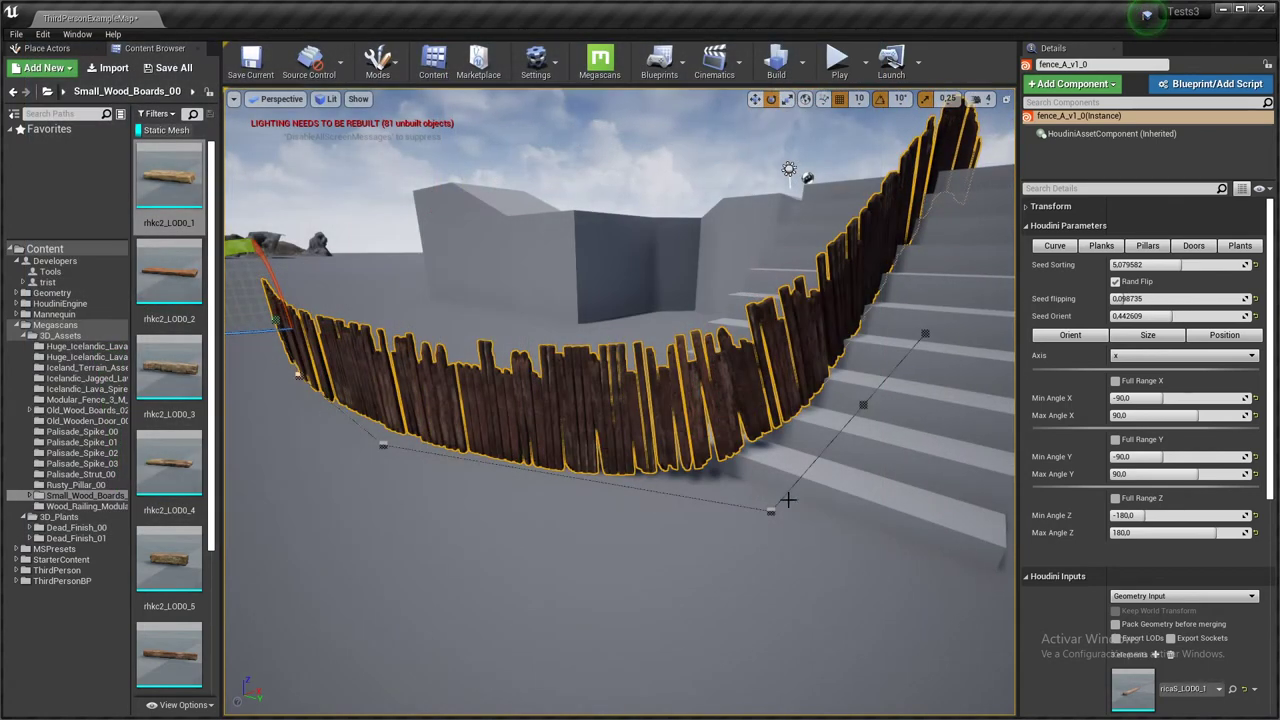
right_drag(830, 388, 770, 306)
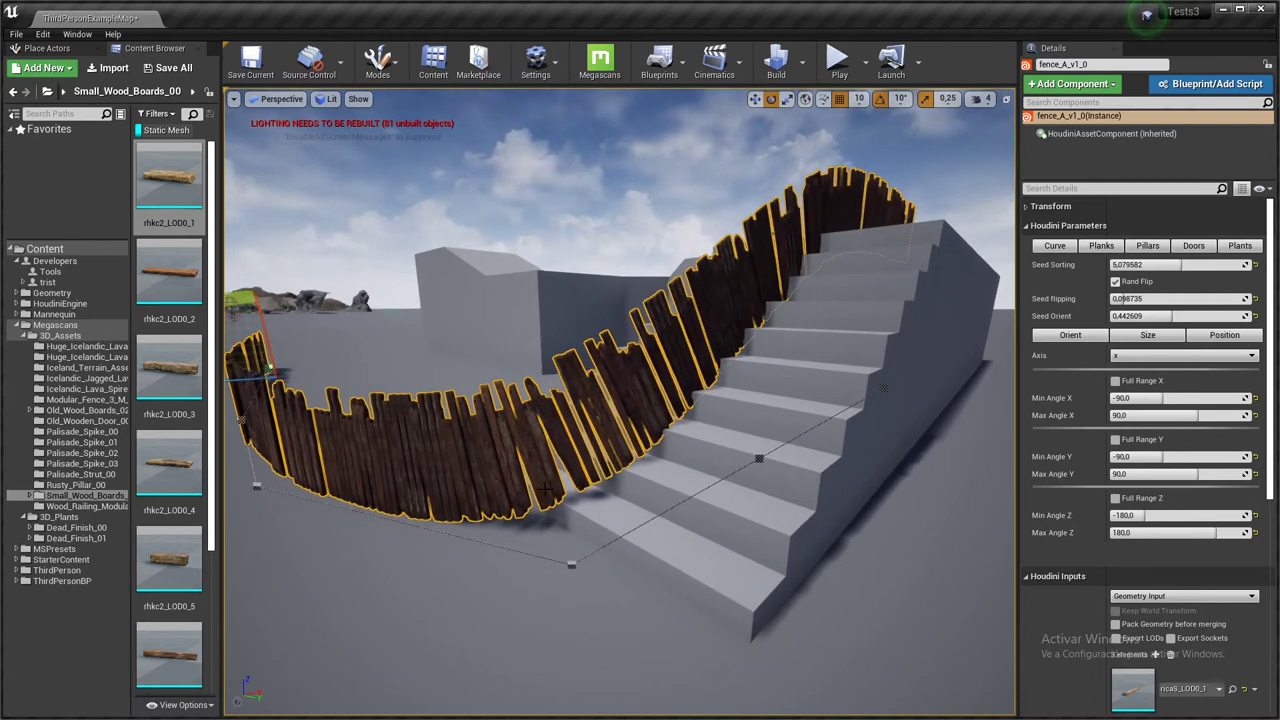
right_drag(620, 400, 585, 424)
right_drag(705, 395, 707, 395)
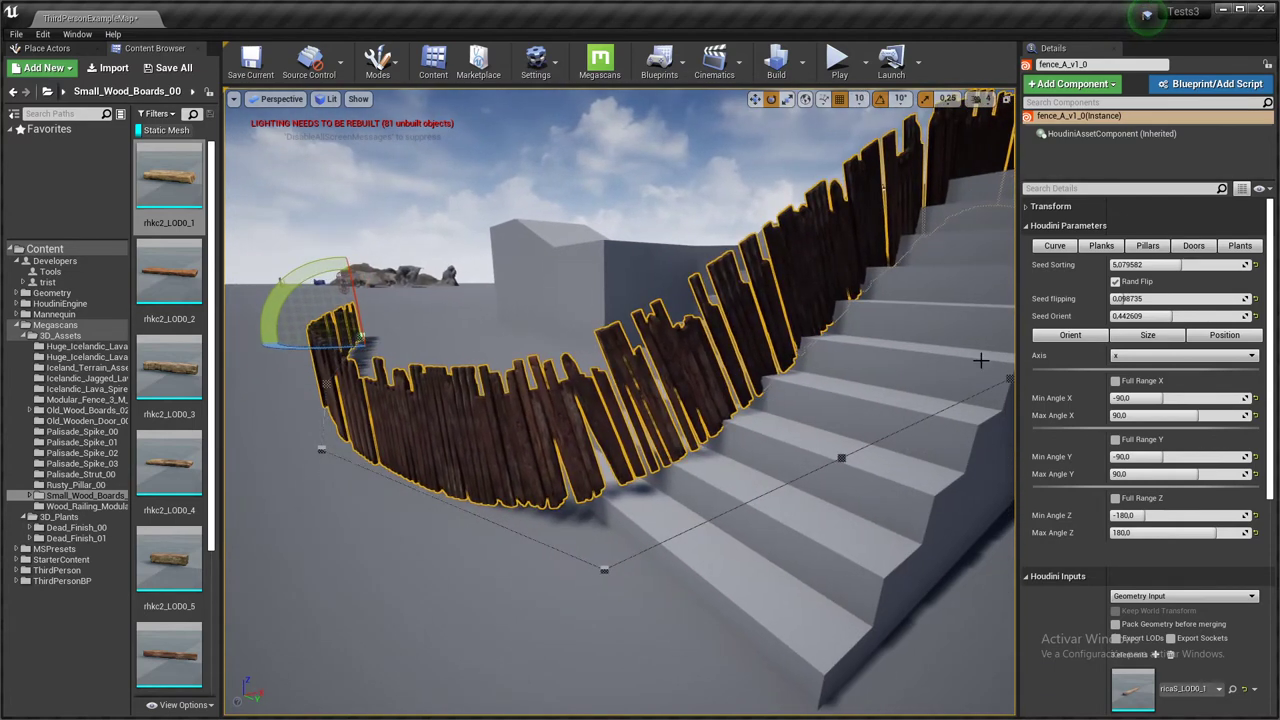
click(1058, 246)
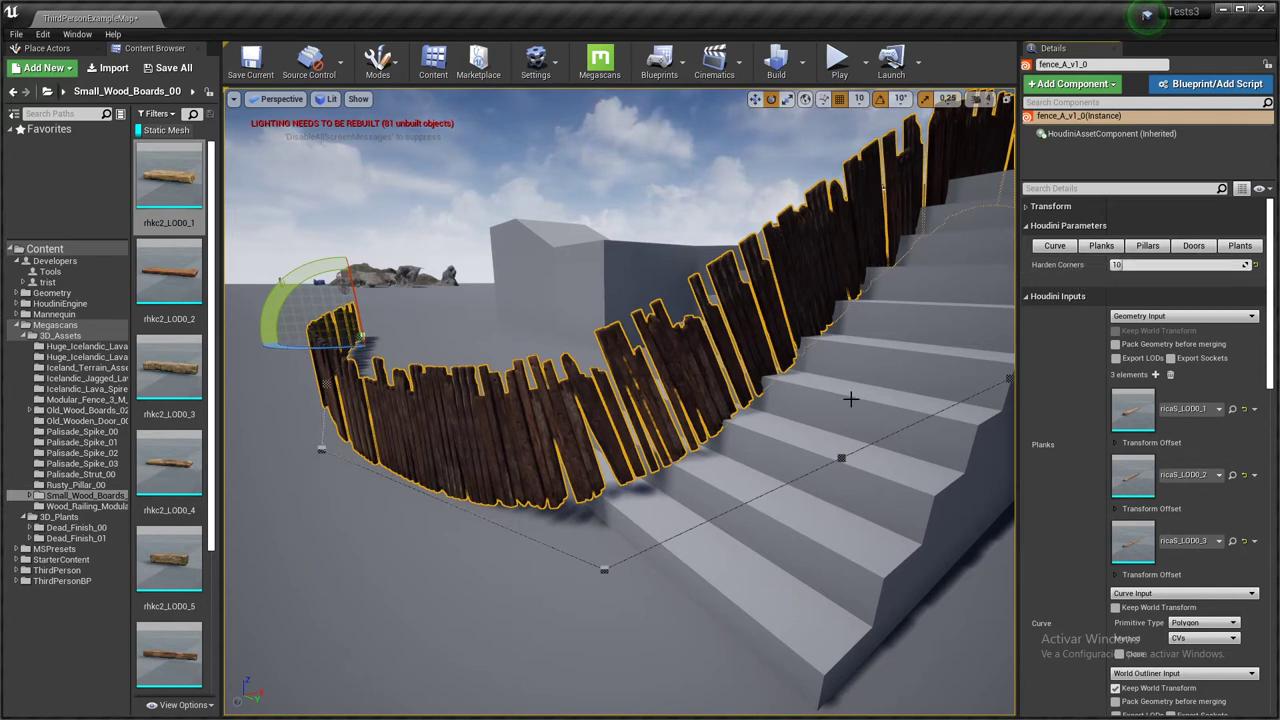
Set the fence curve's Harden Corners to 52 and check how the planks follow the bend and staircase.
right_drag(854, 370, 883, 286)
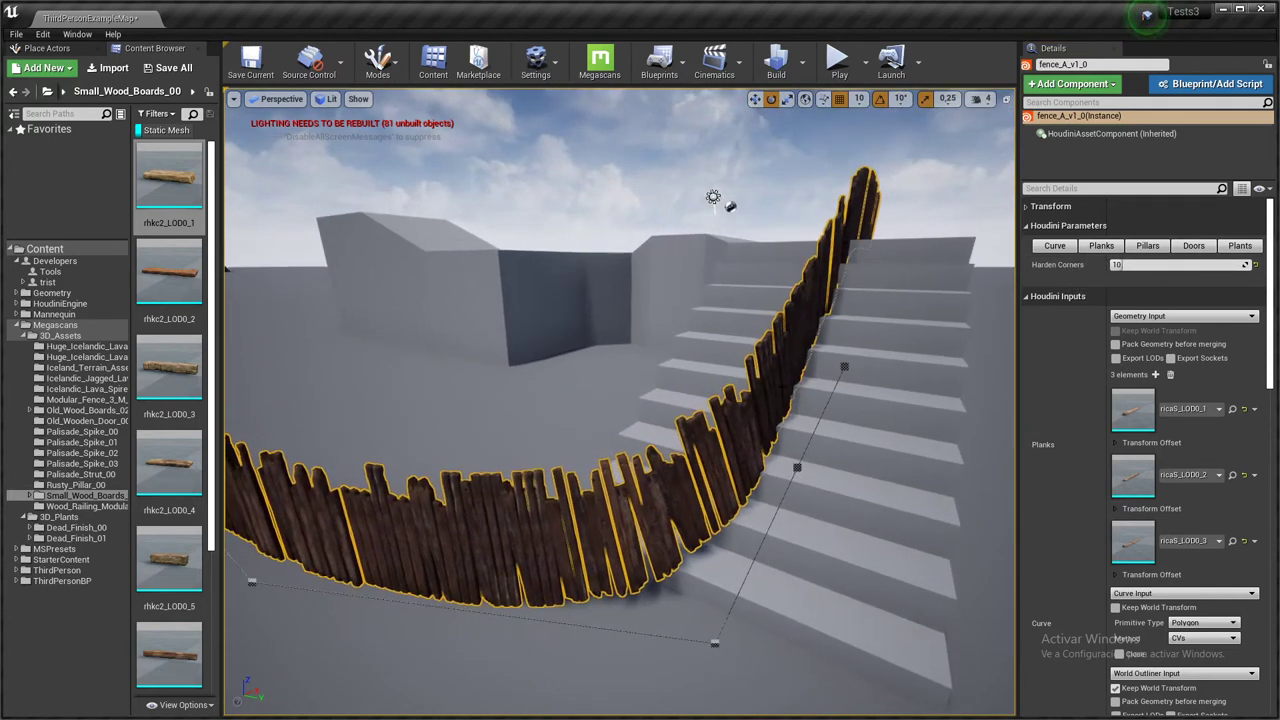
right_drag(507, 537, 395, 552)
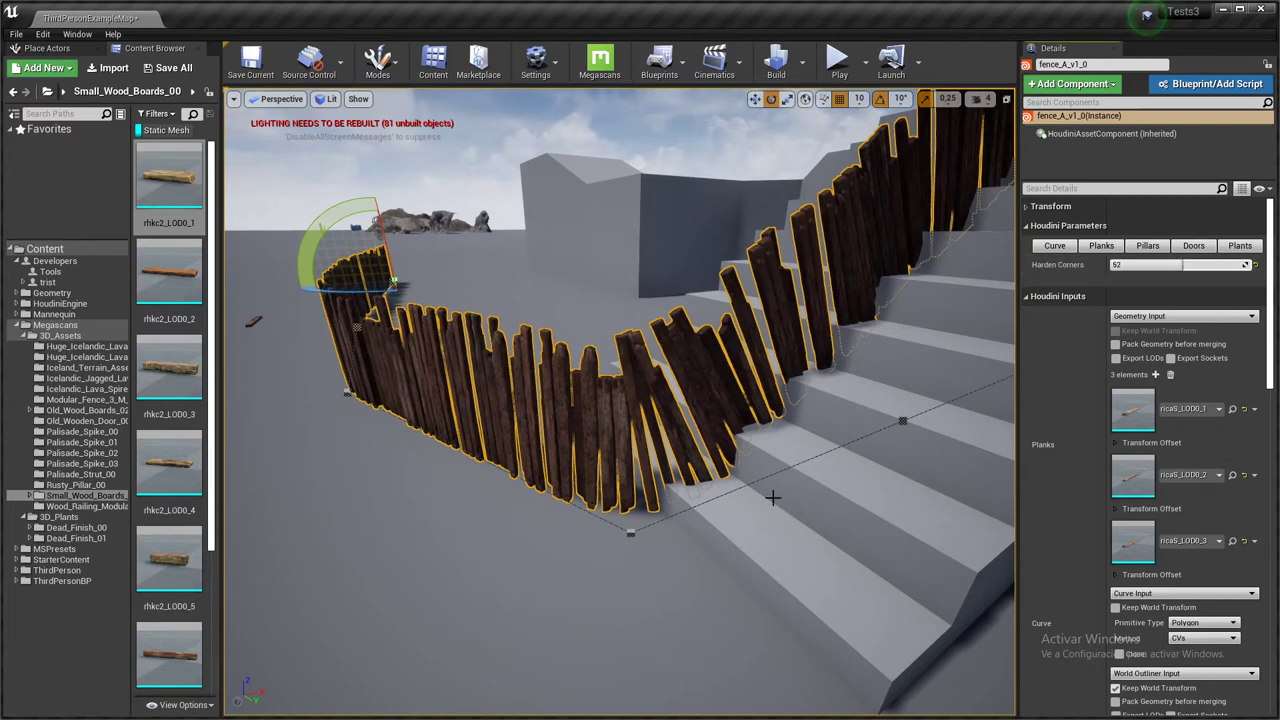
right_drag(773, 497, 700, 490)
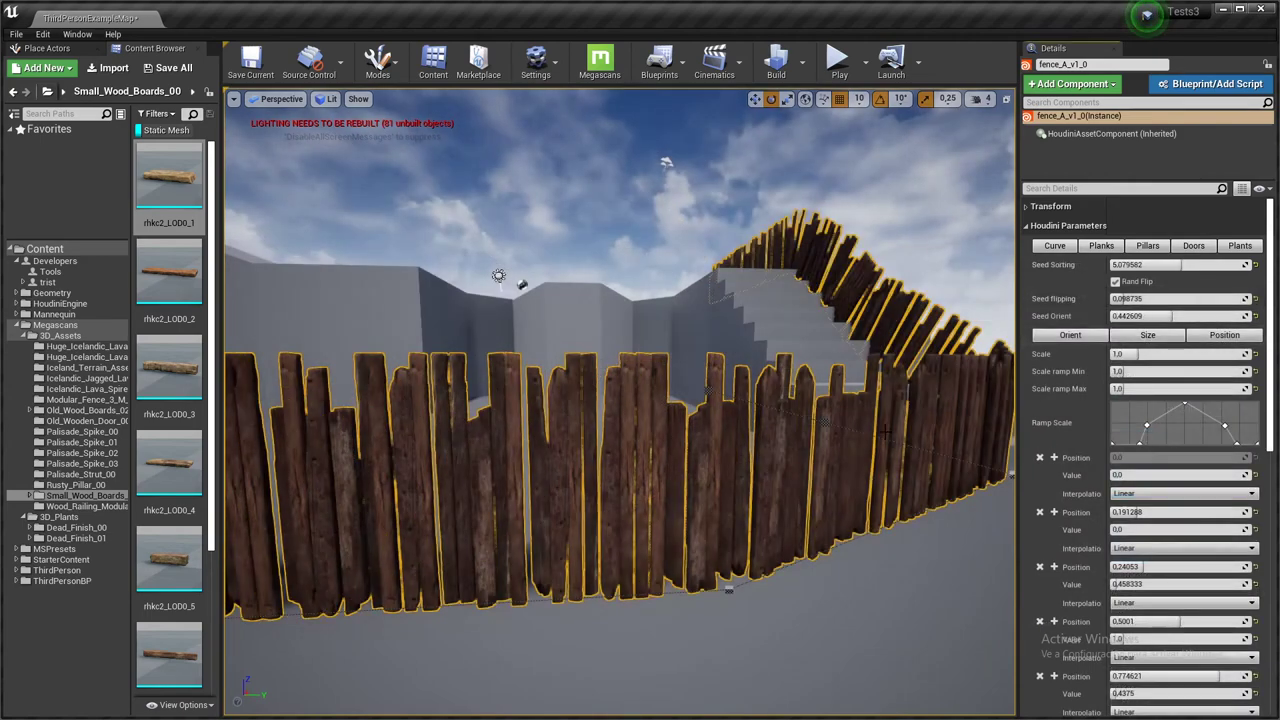
Set the planks' overall Scale to about 2.36 and inspect the enlarged fence along the floor and staircase.
right_drag(620, 400, 460, 400)
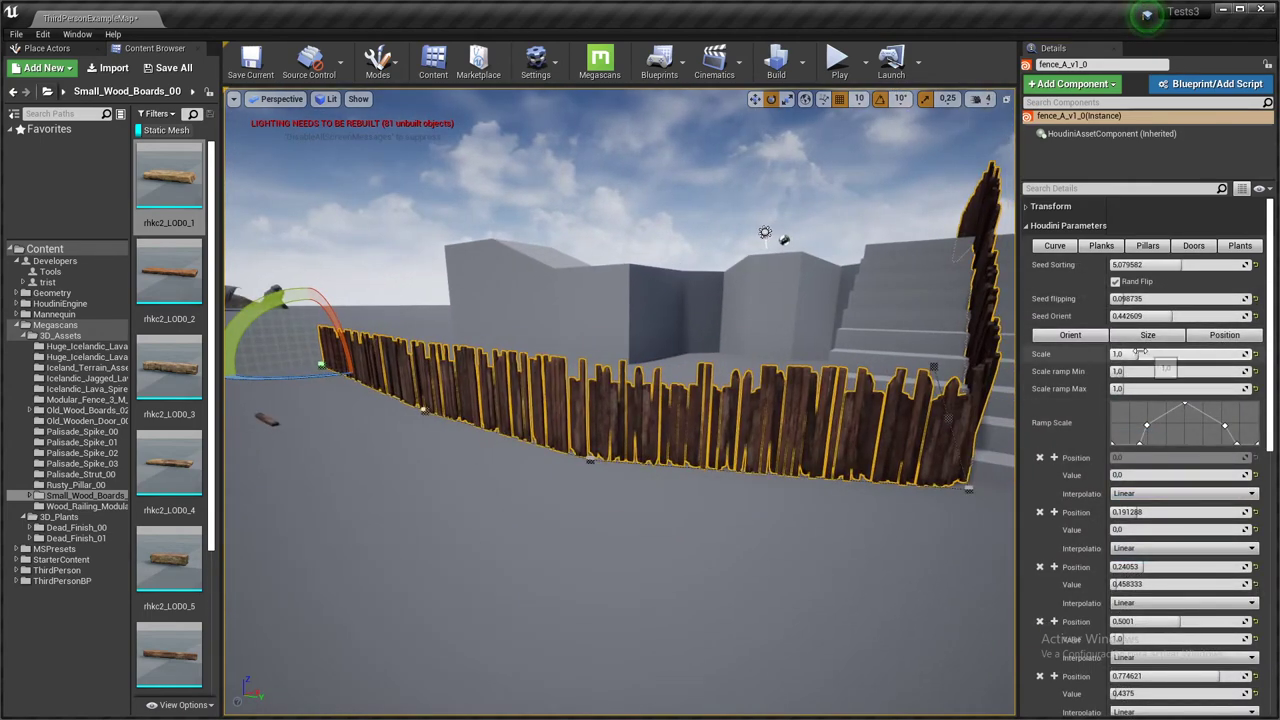
drag(1133, 354, 1138, 354)
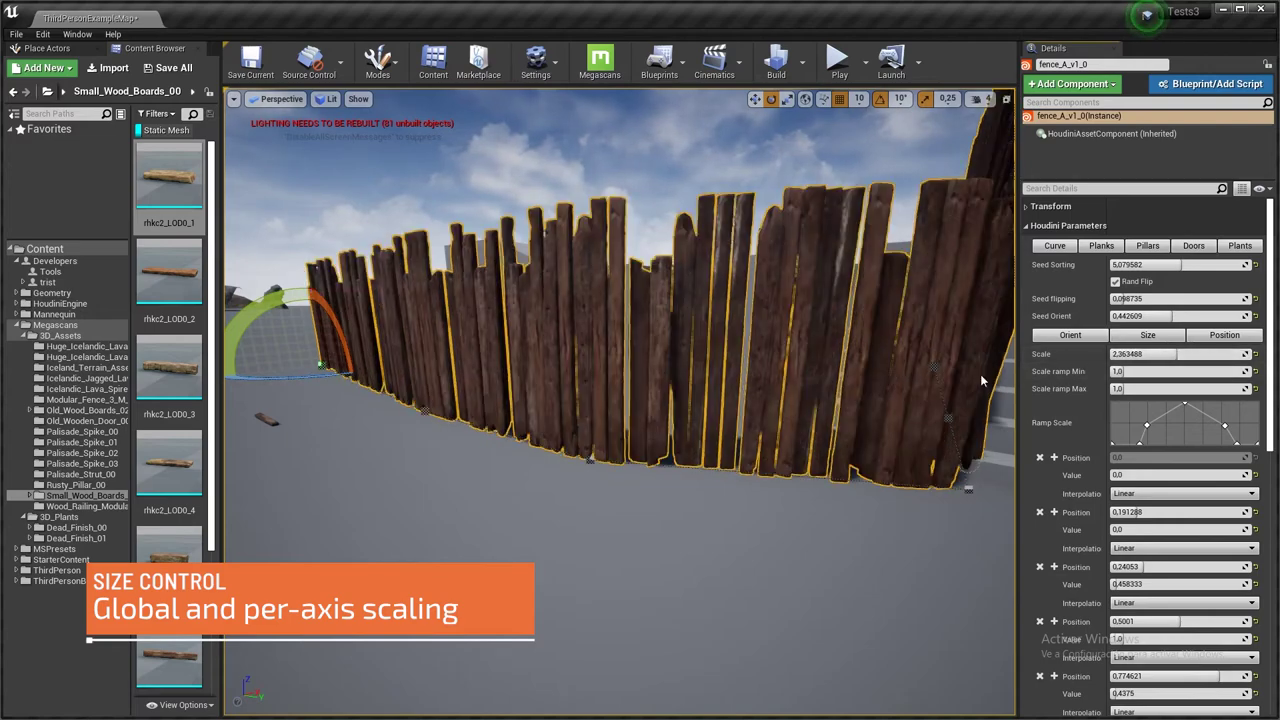
right_drag(860, 360, 950, 360)
right_drag(620, 400, 375, 400)
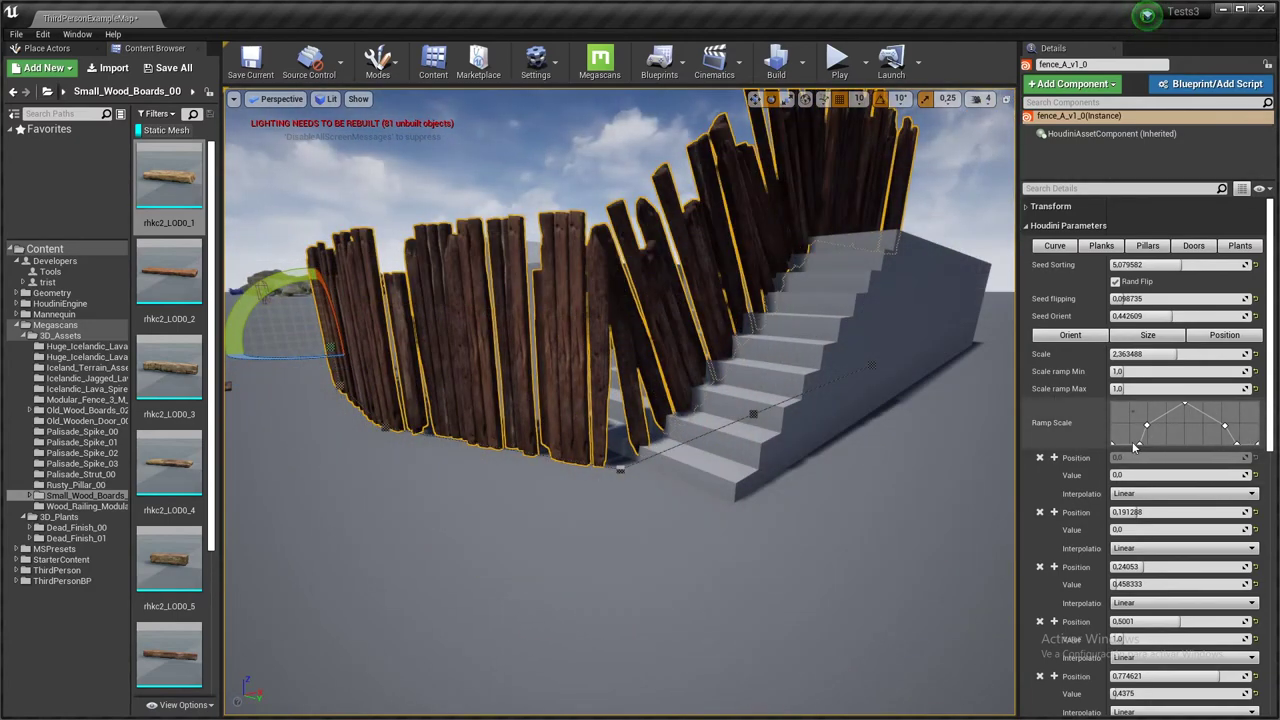
right_drag(960, 422, 964, 438)
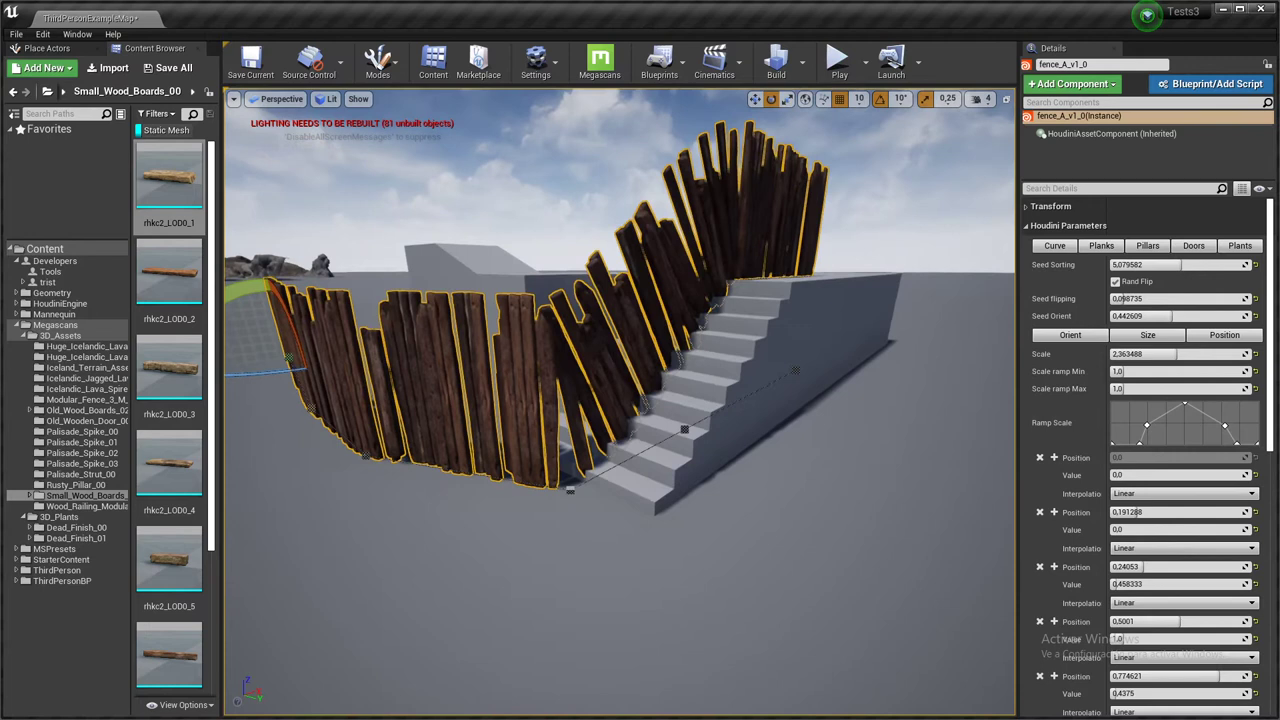
right_drag(640, 400, 935, 398)
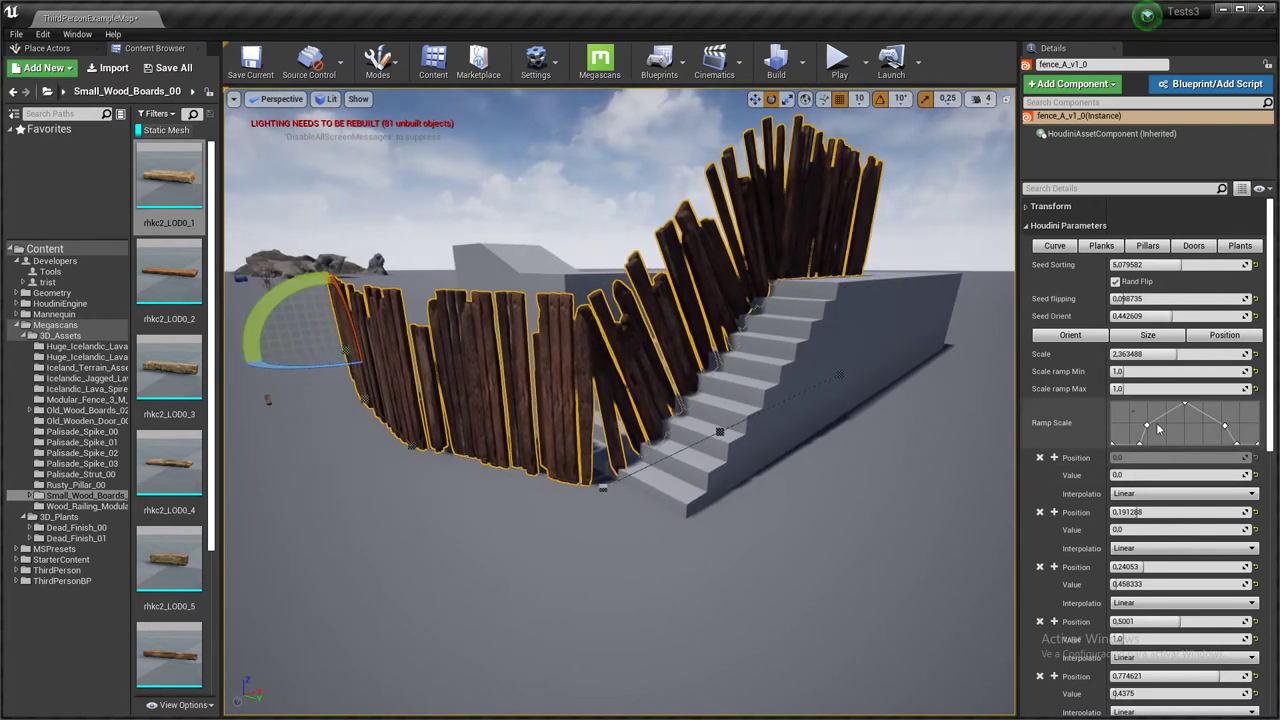
Set the planks' Scale ramp Max to 2.0 and inspect the fence's height profile from several sides.
click(1122, 389)
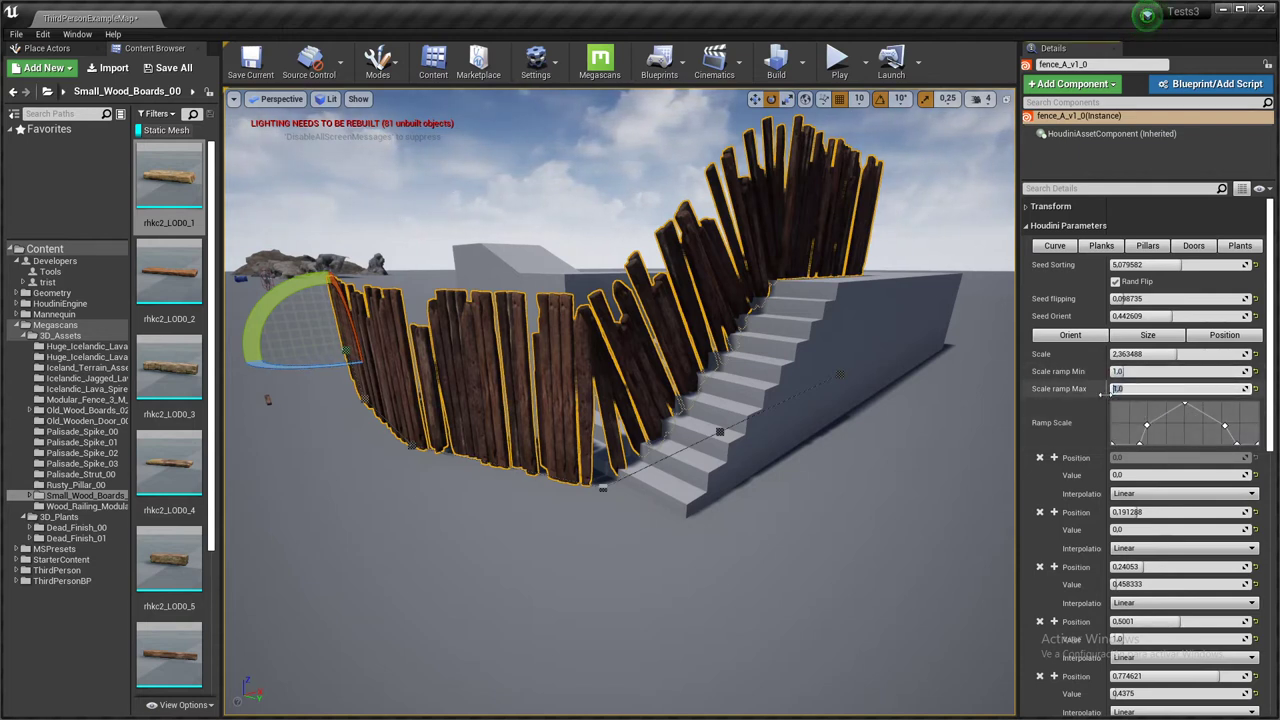
key(Return)
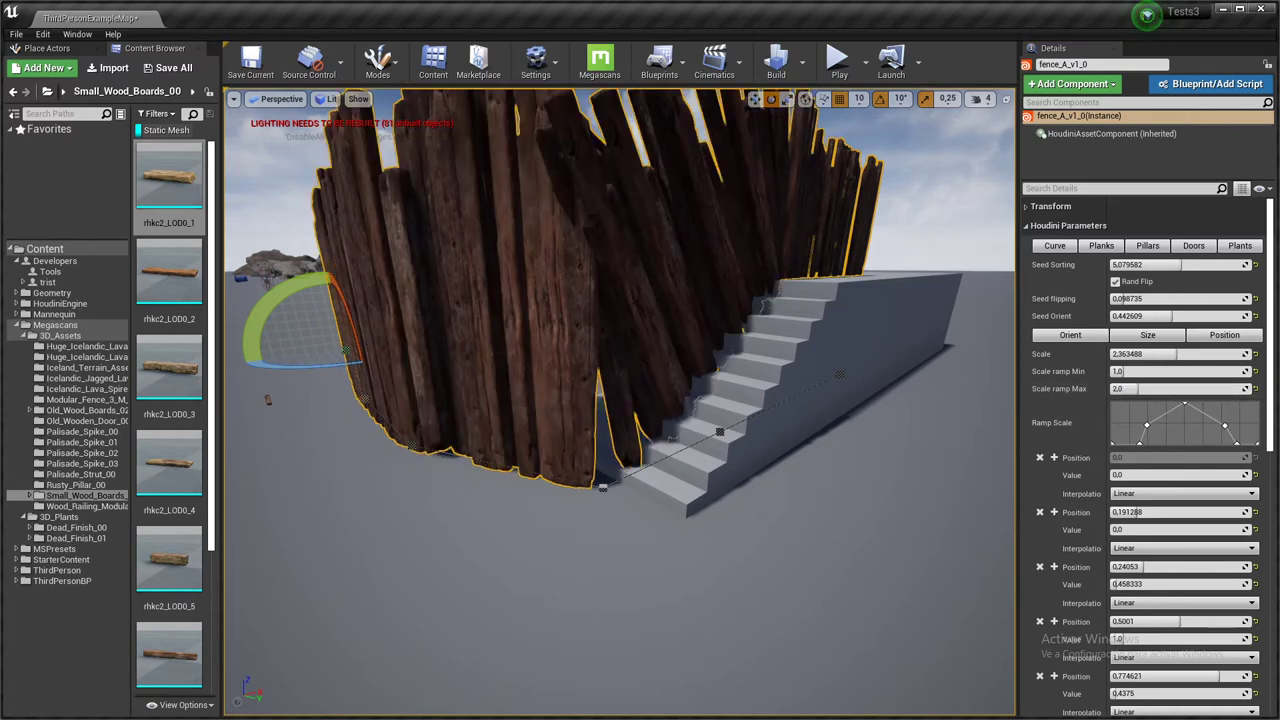
right_drag(620, 400, 630, 345)
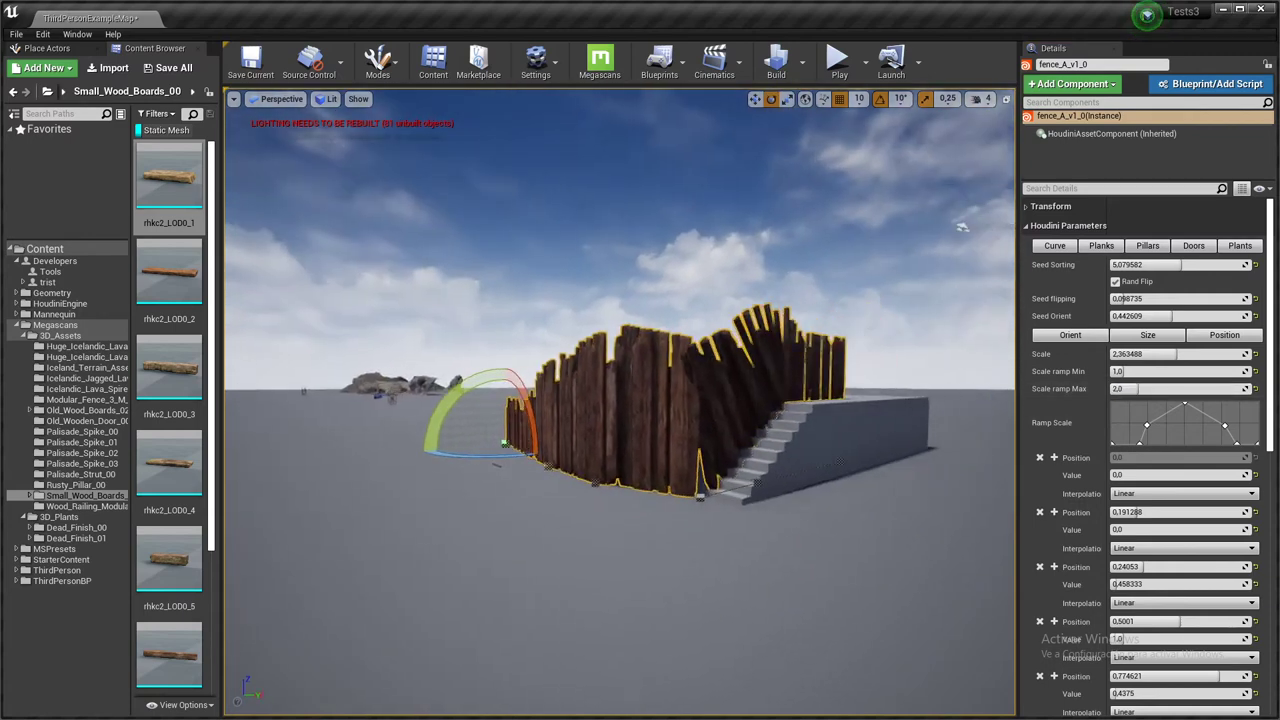
right_drag(962, 226, 734, 232)
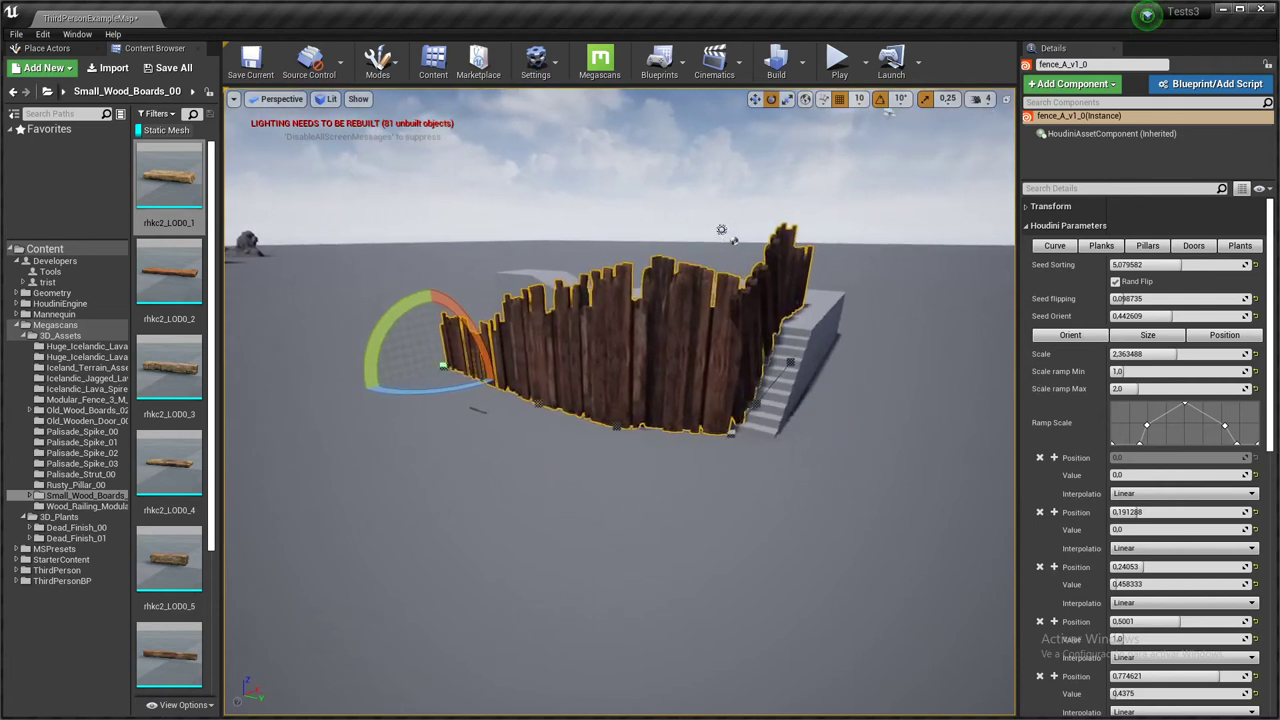
right_drag(700, 440, 662, 473)
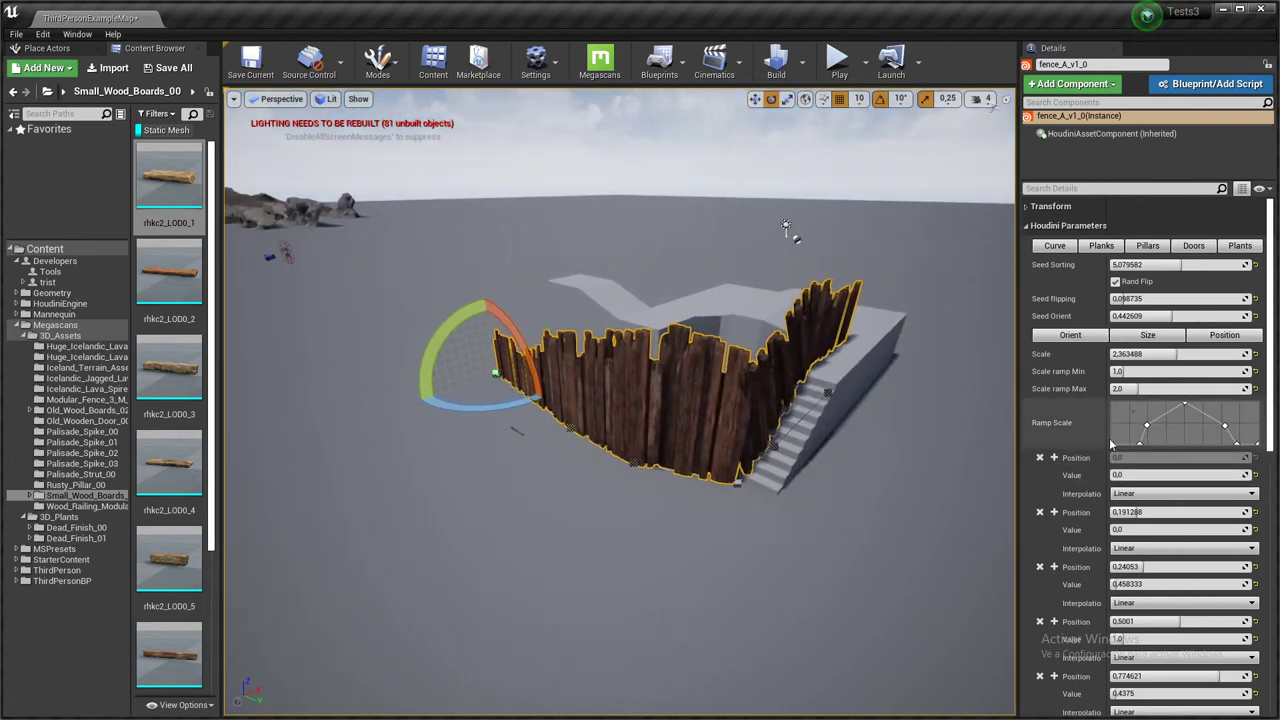
right_drag(954, 424, 985, 425)
right_drag(733, 357, 710, 350)
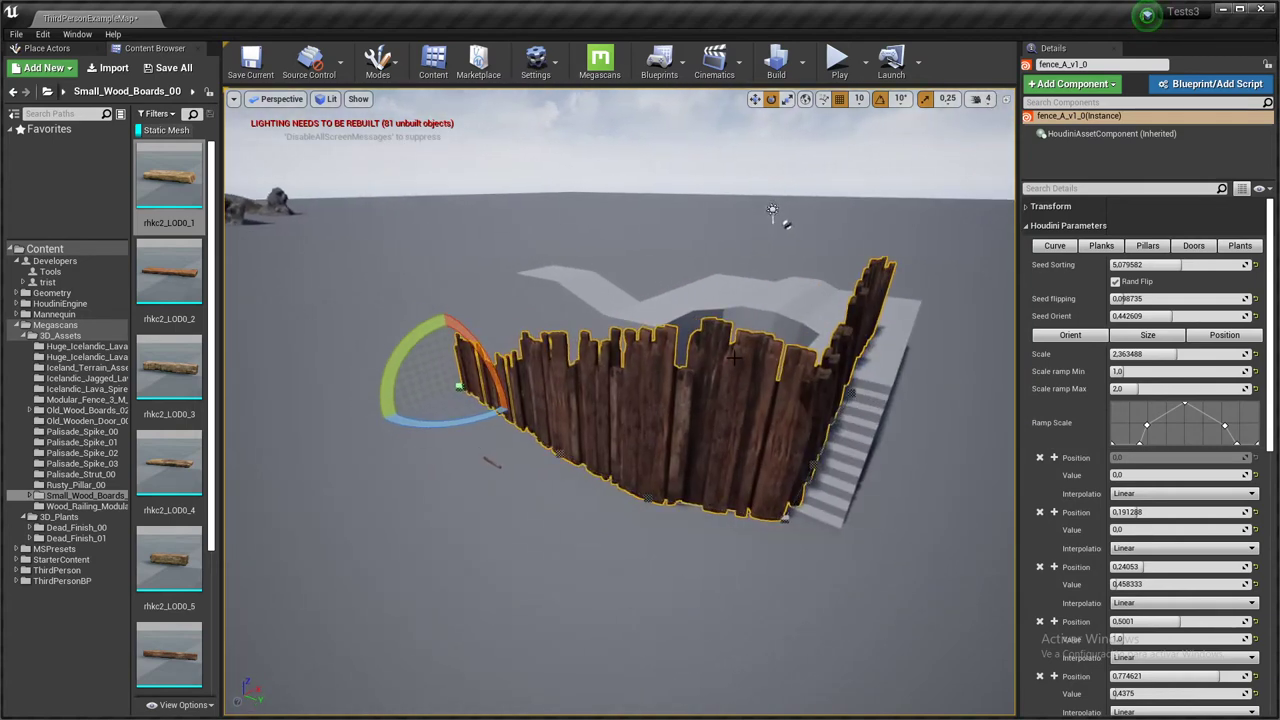
right_drag(820, 352, 775, 350)
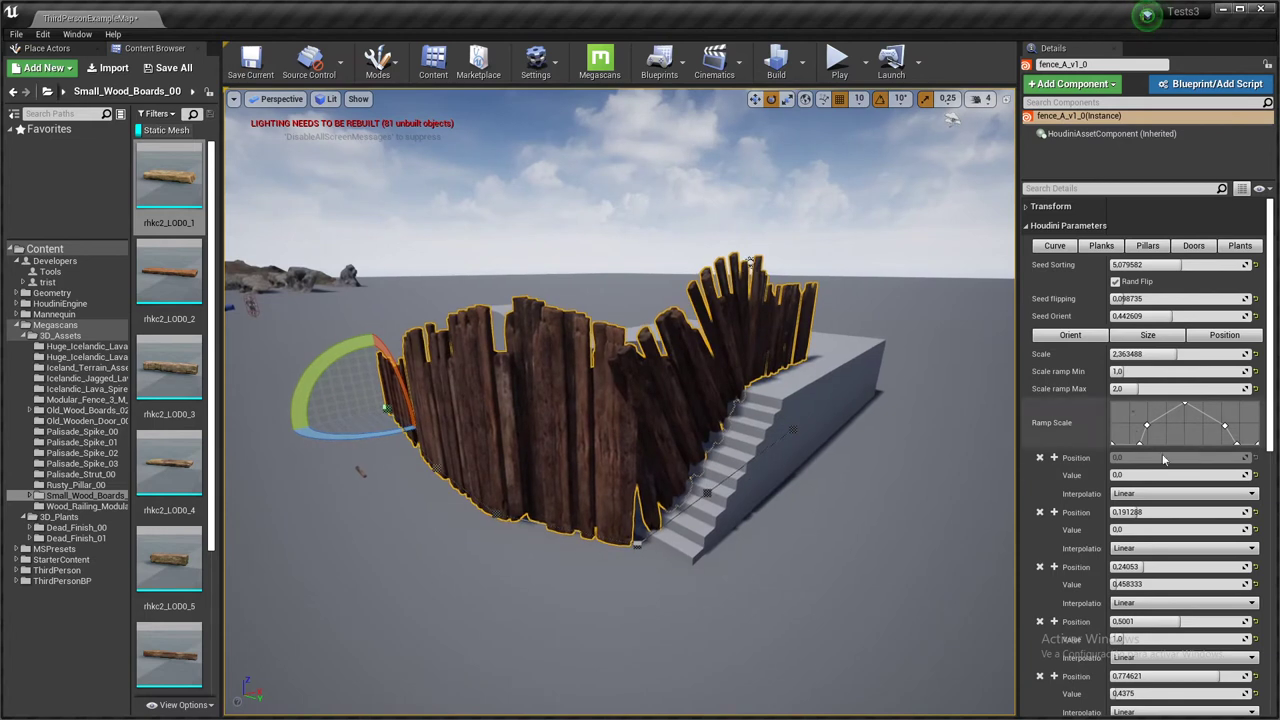
Delete the existing keys from the planks' Ramp Scale curve.
click(1040, 458)
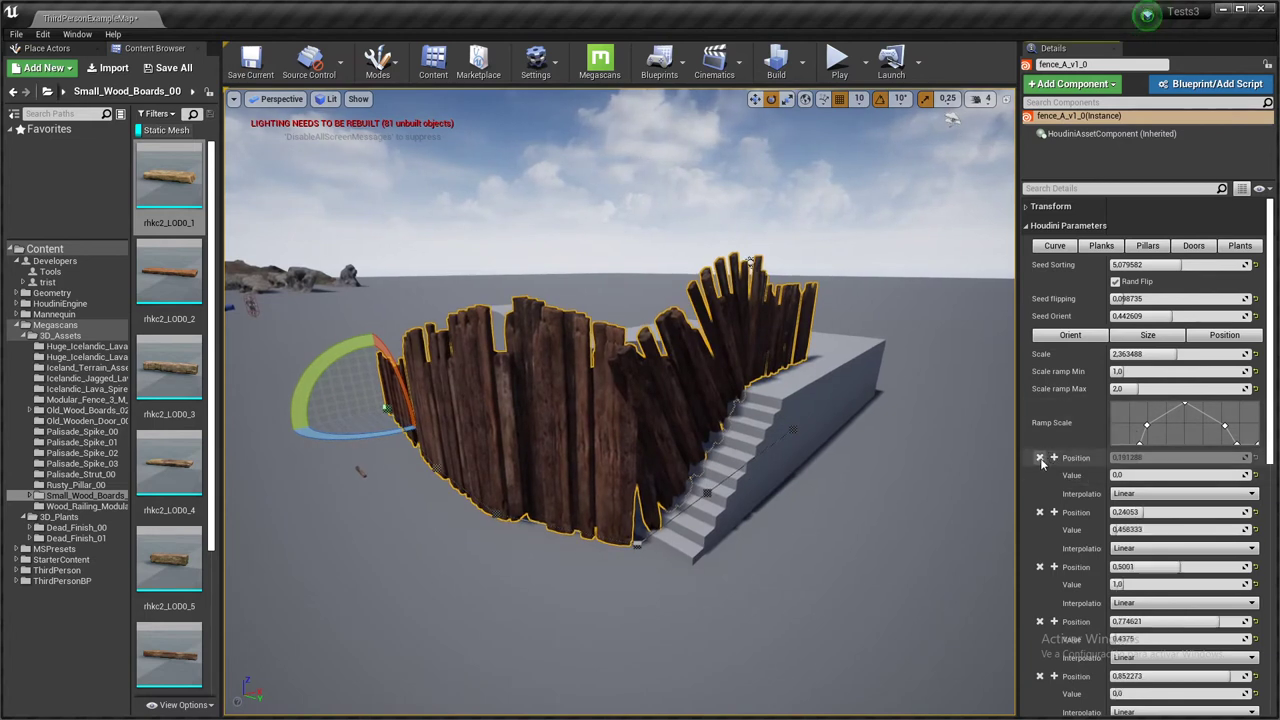
click(1040, 458)
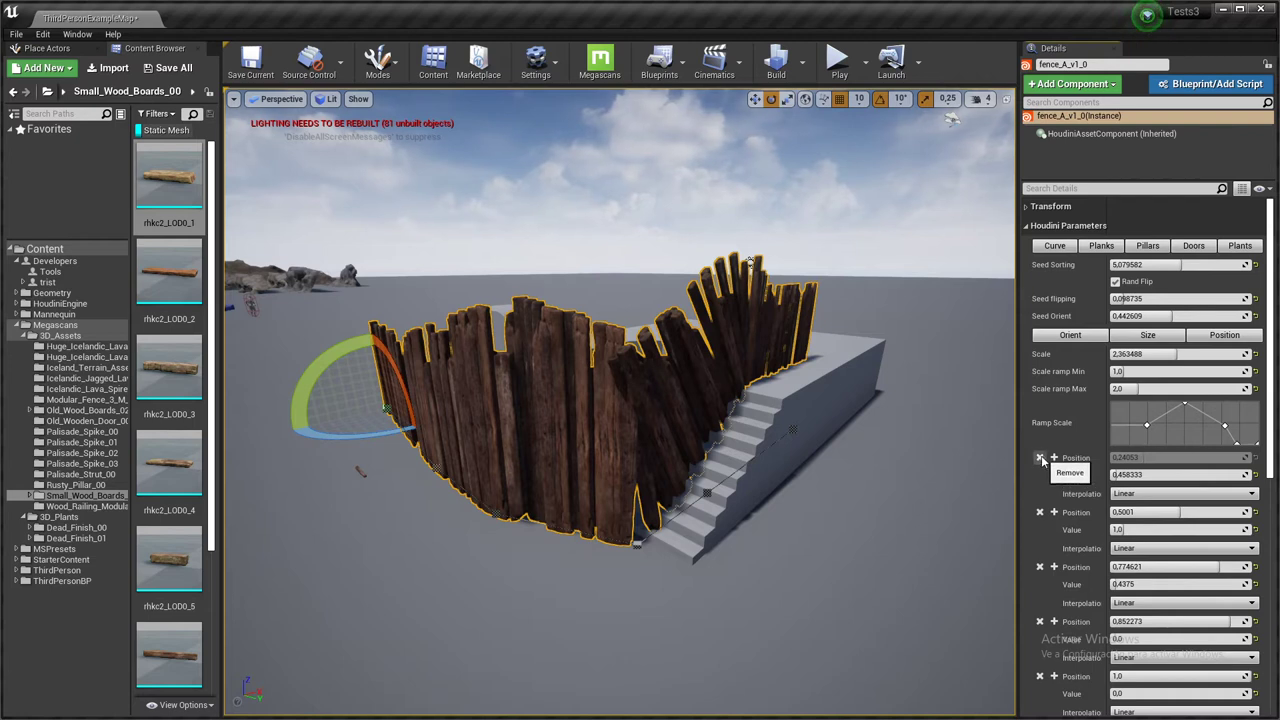
click(1040, 458)
click(1040, 458)
click(1040, 458)
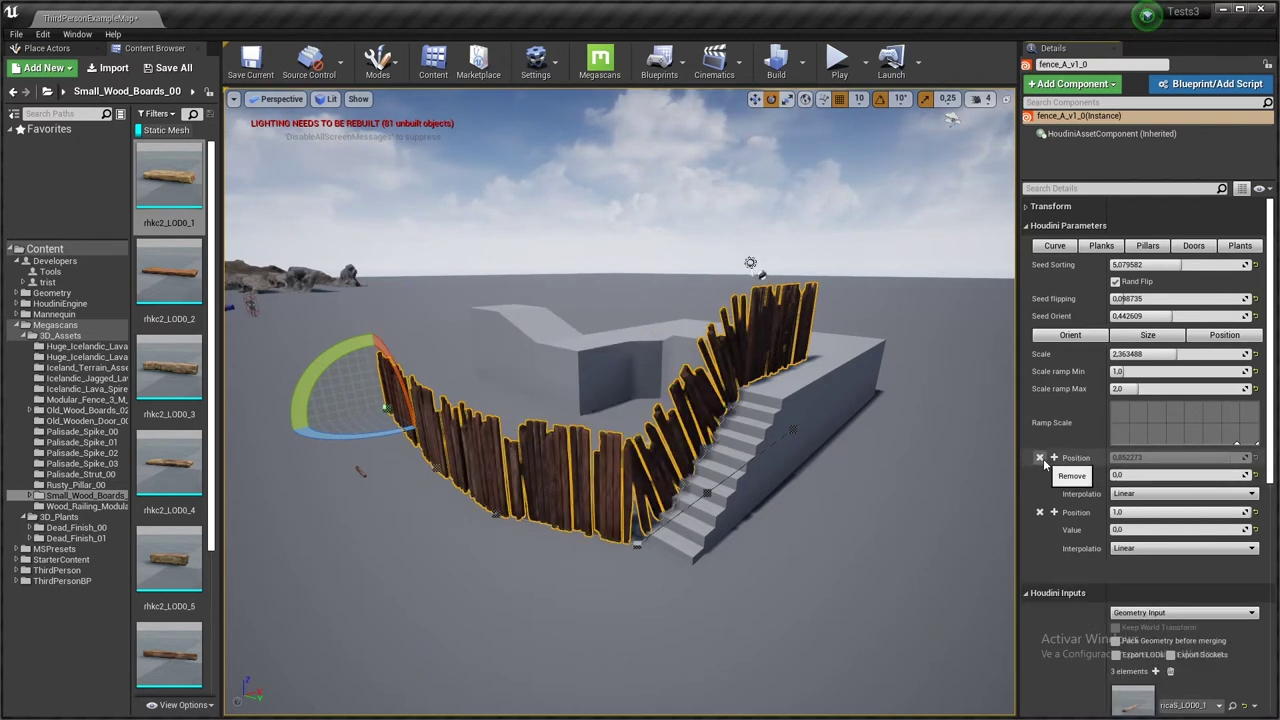
click(1040, 458)
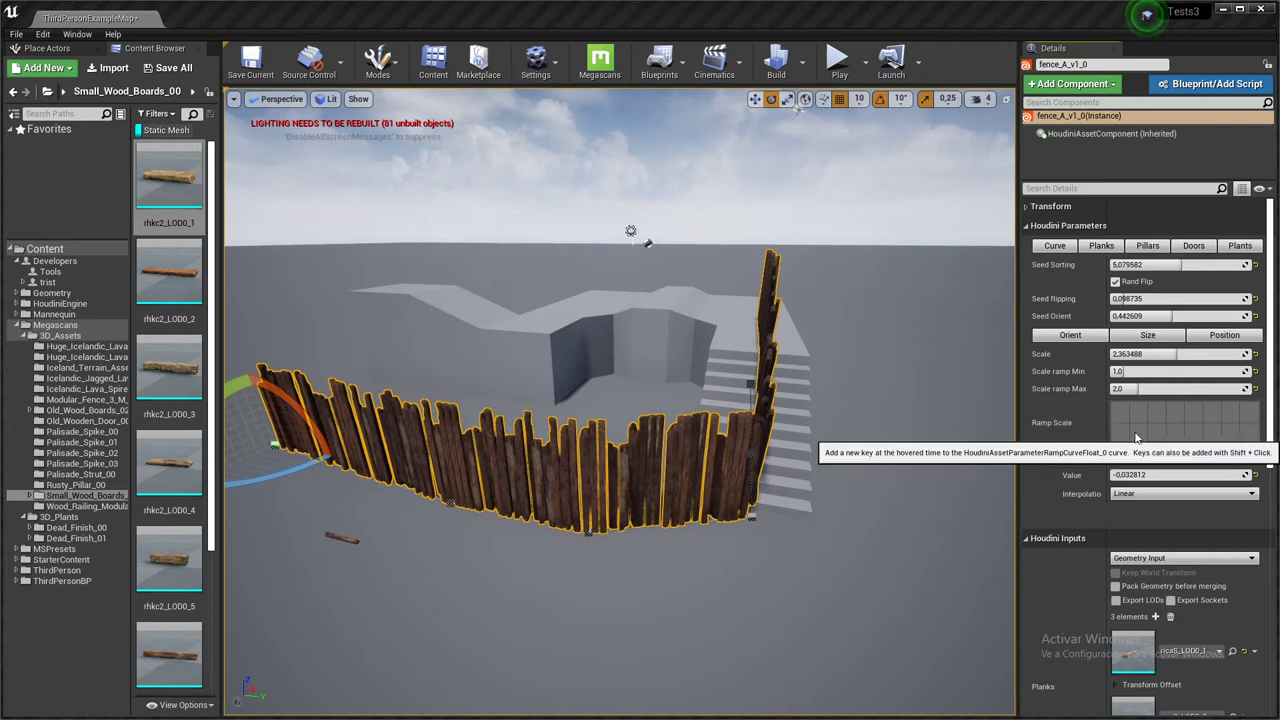
Shape Ramp Scale as a linear rise to about 0.983 at position 0.988, and display the planks' Position parameters.
click(1213, 418)
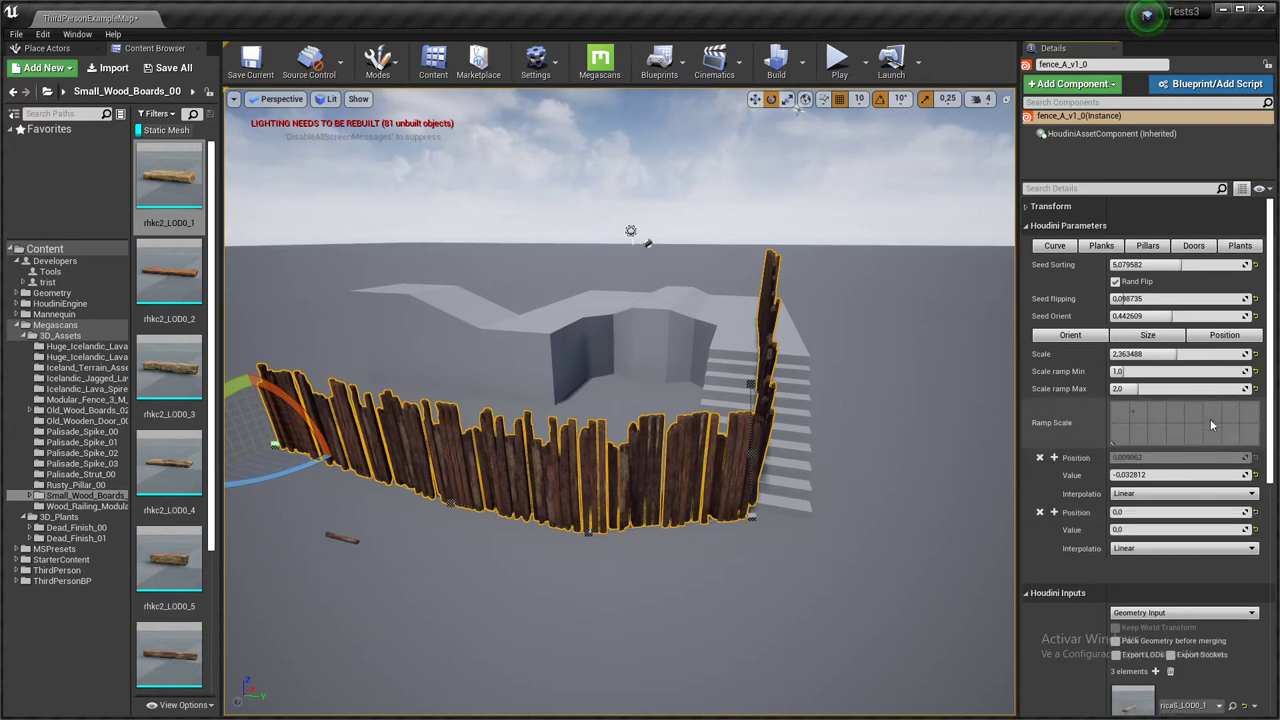
click(1116, 446)
drag(1116, 446, 1257, 405)
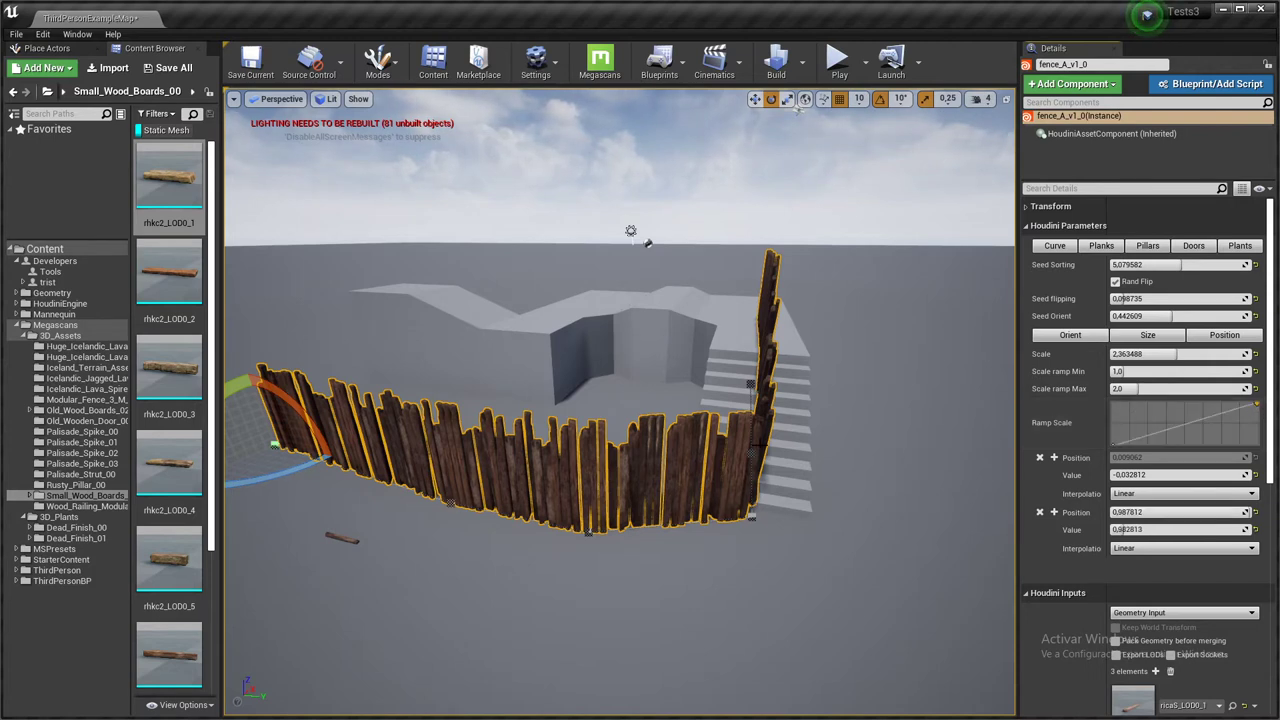
alt+drag(766, 455, 500, 405)
alt+right_drag(766, 455, 680, 470)
alt+drag(812, 350, 840, 378)
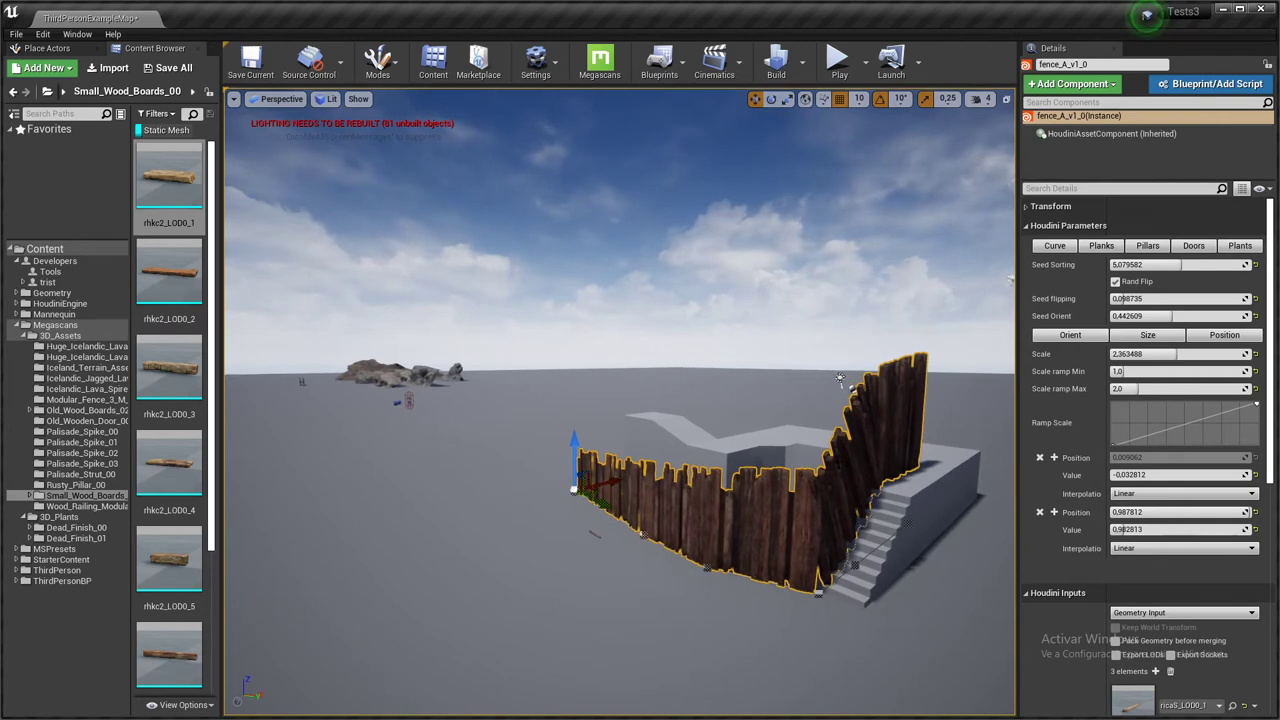
key(d)
right_drag(769, 427, 540, 460)
alt+drag(775, 386, 745, 390)
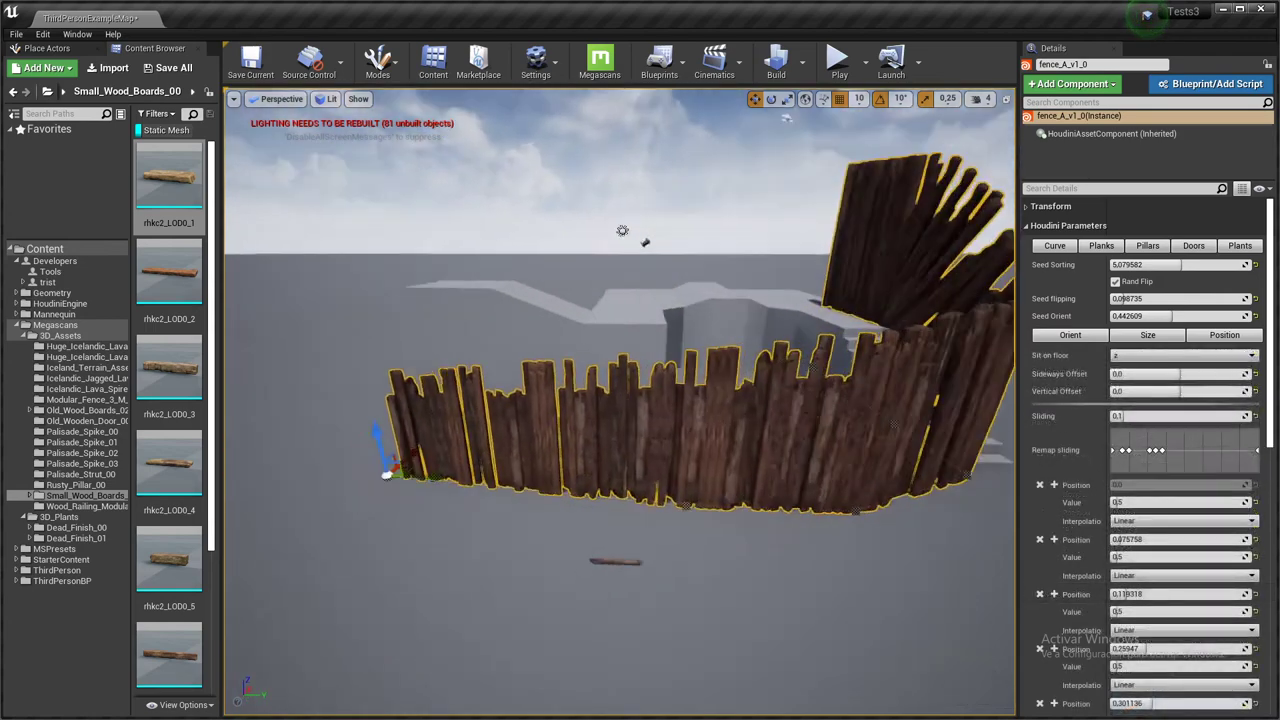
Try x as the planks' Sit on floor axis and inspect where the boards meet the ground.
right_drag(620, 400, 630, 400)
mouse_move(783, 494)
right_down()
mouse_move(783, 470)
mouse_move(760, 490)
mouse_move(783, 494)
right_up()
right_drag(780, 420, 785, 368)
click(1121, 358)
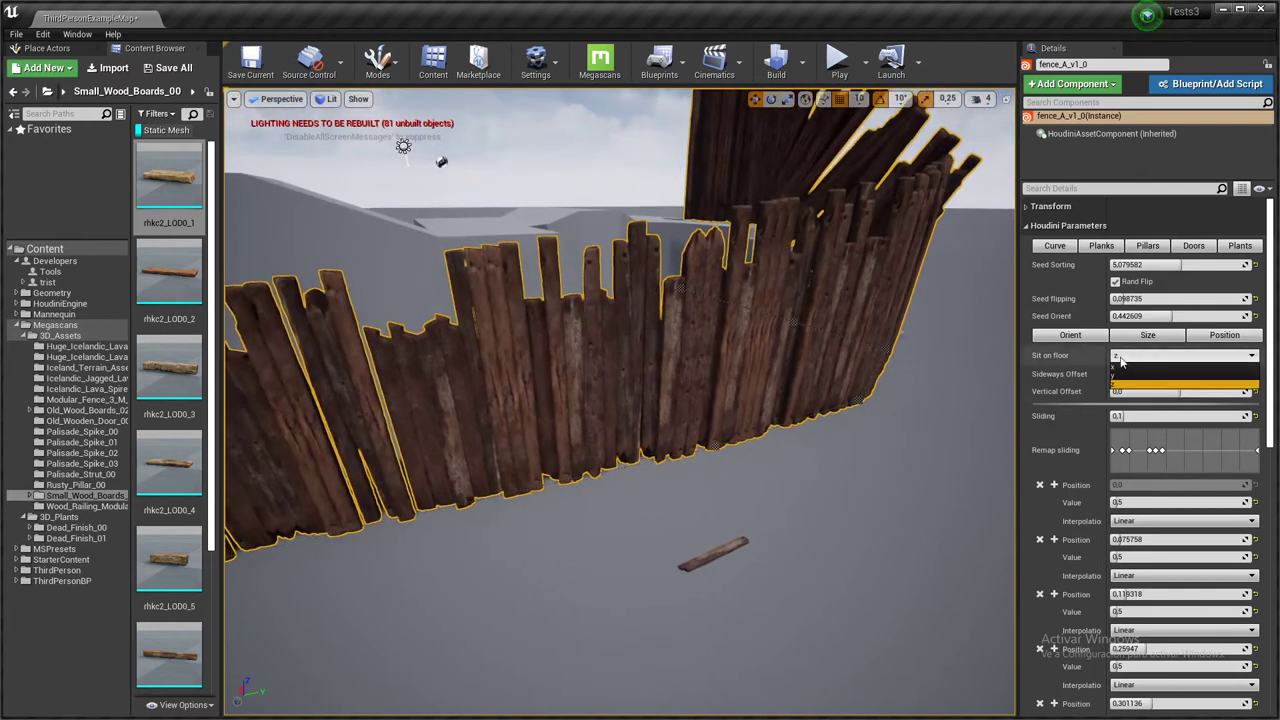
click(1140, 383)
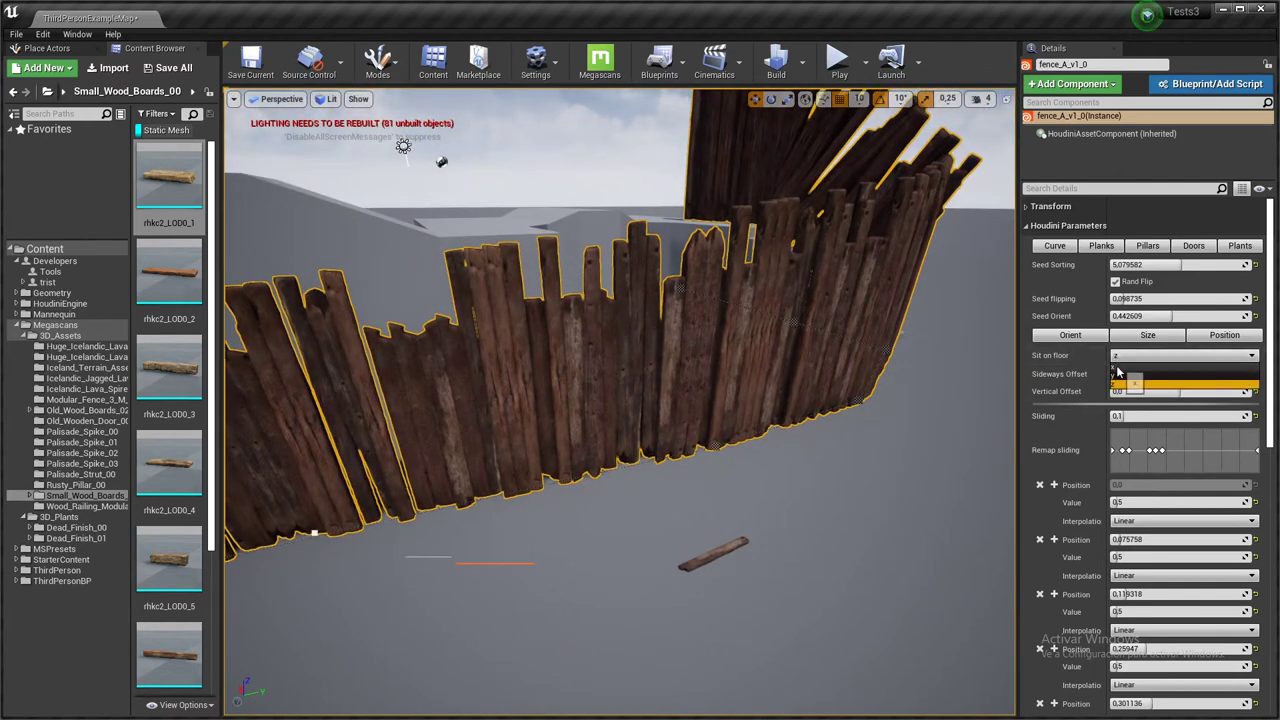
click(1150, 356)
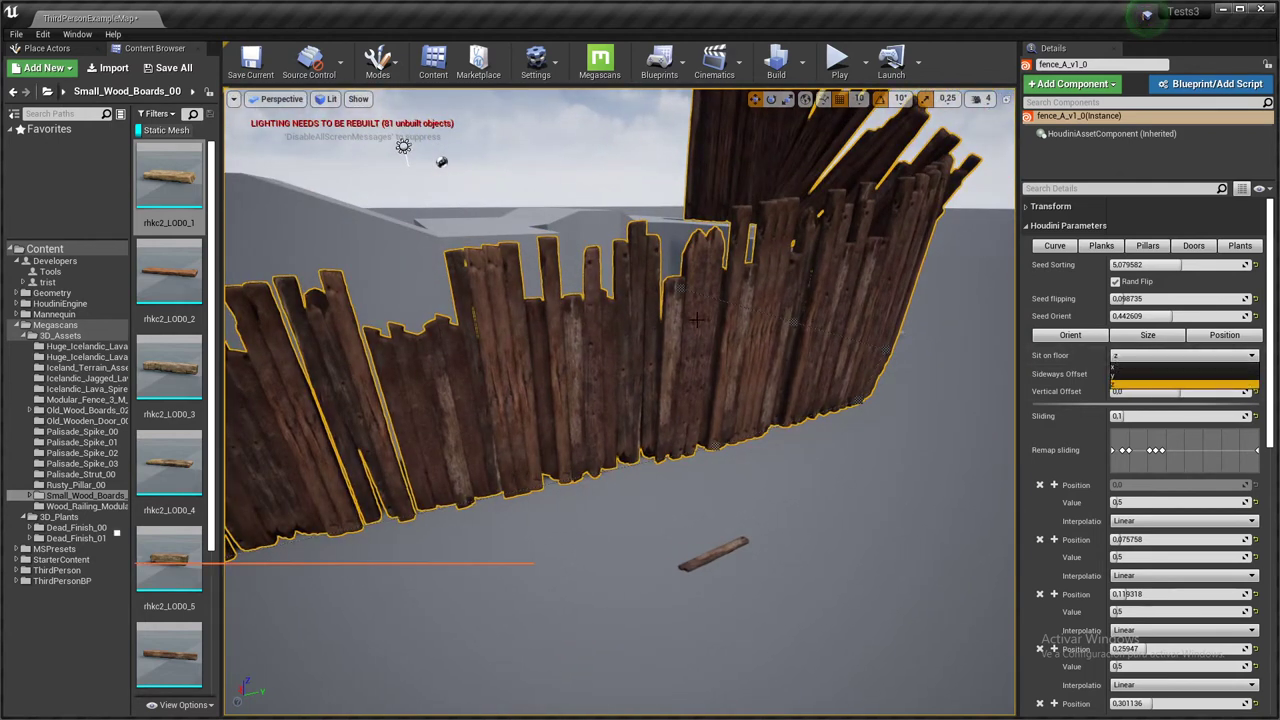
click(1141, 369)
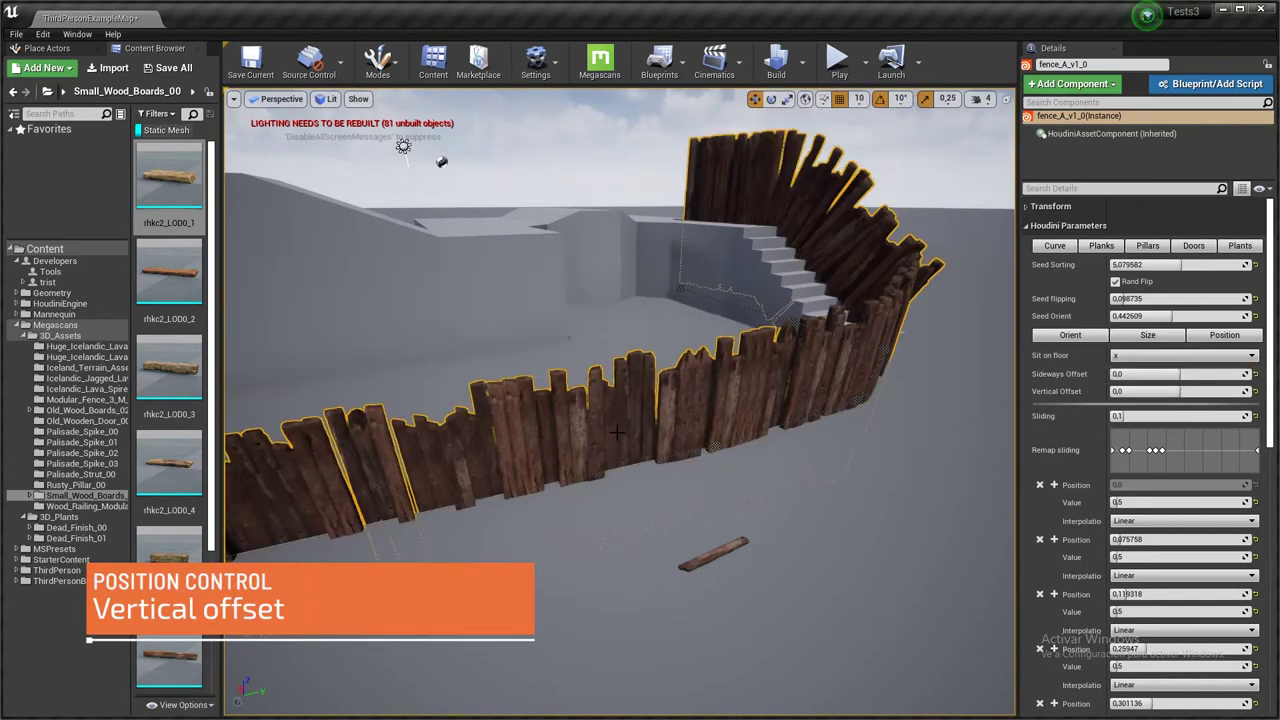
alt+drag(617, 432, 690, 460)
right_drag(605, 422, 636, 463)
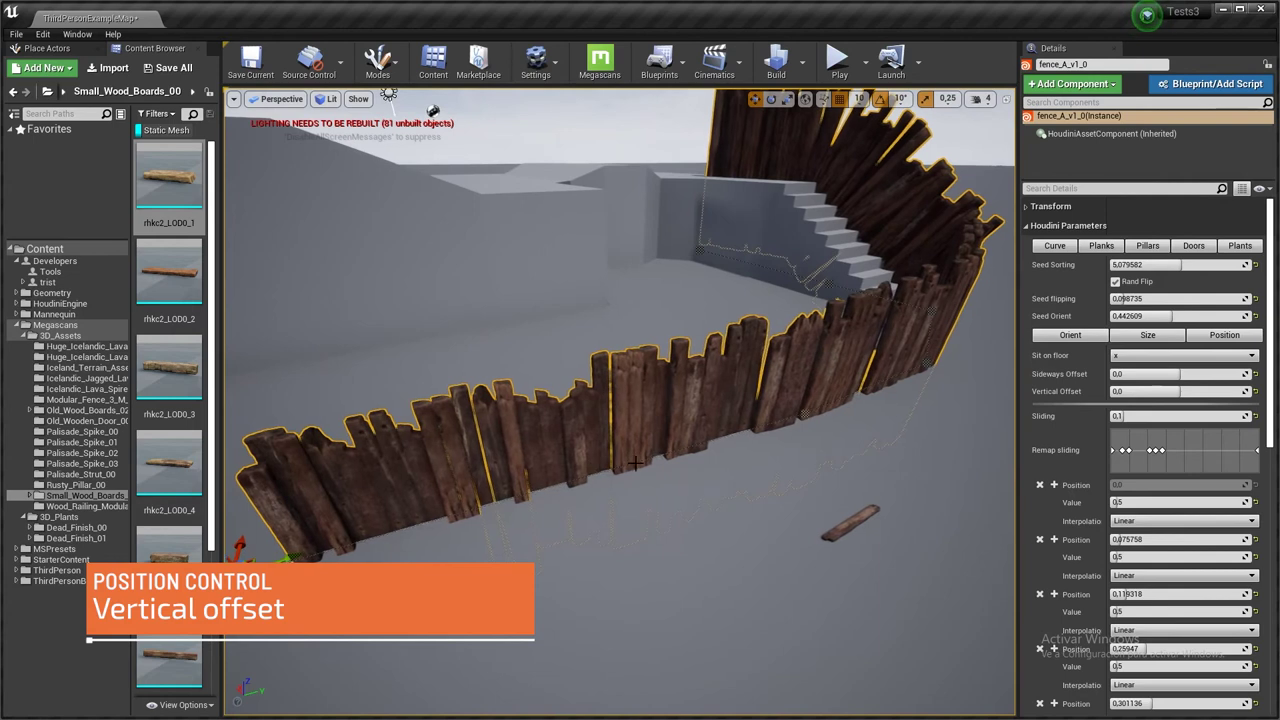
Try y as the planks' Sit on floor axis and return the setting to z.
click(1183, 355)
click(1138, 383)
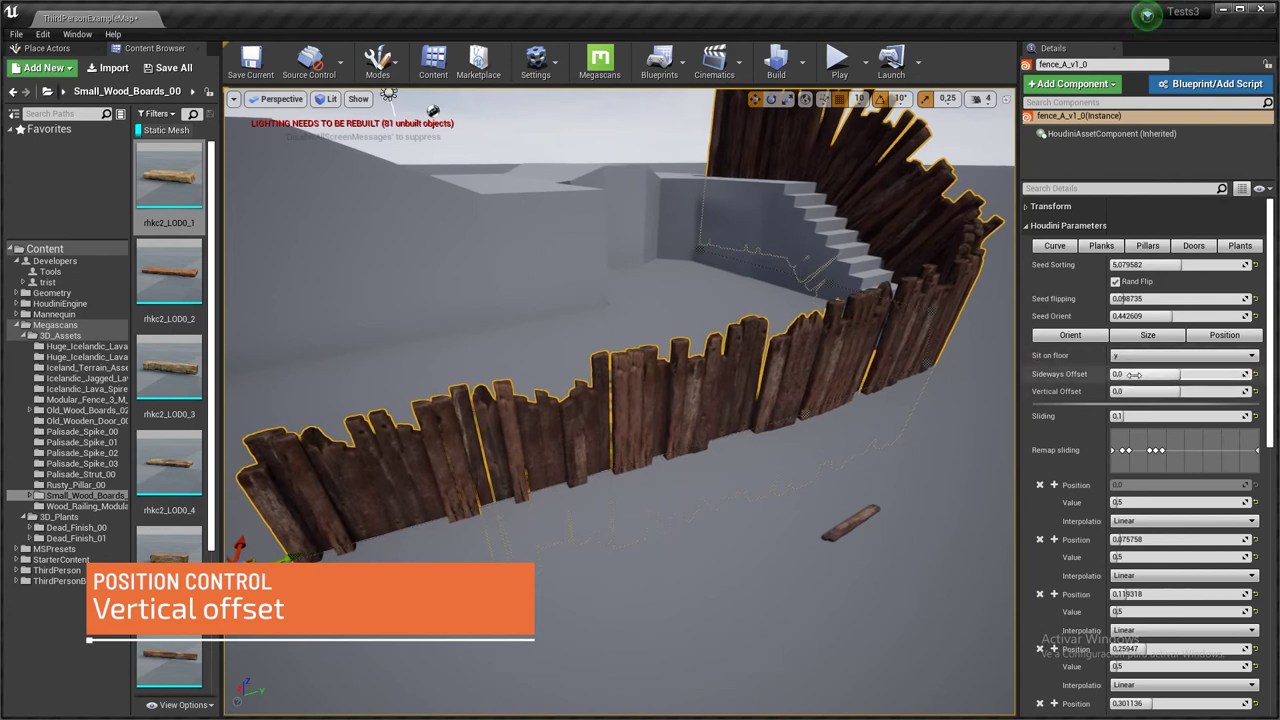
click(1152, 357)
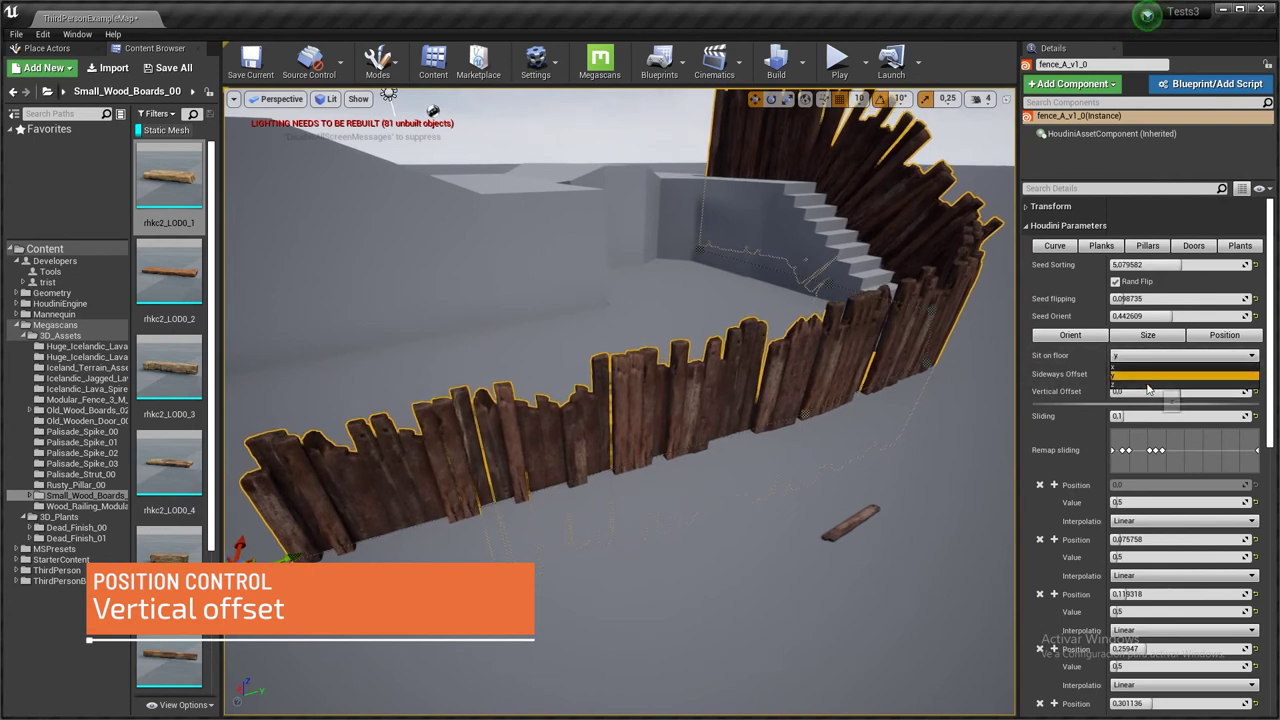
click(1117, 385)
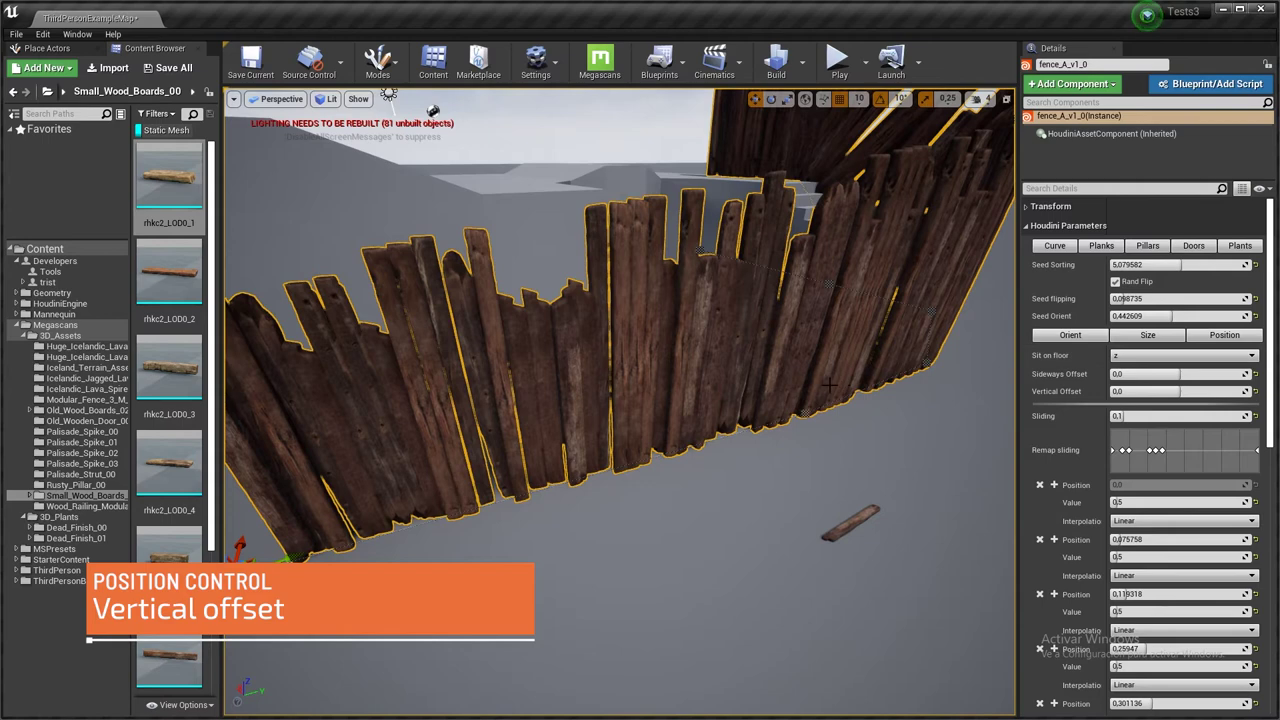
Set the planks' Sideways Offset to 0.1 and inspect the gap between board rows from above.
alt+drag(825, 381, 915, 600)
right_drag(640, 422, 758, 390)
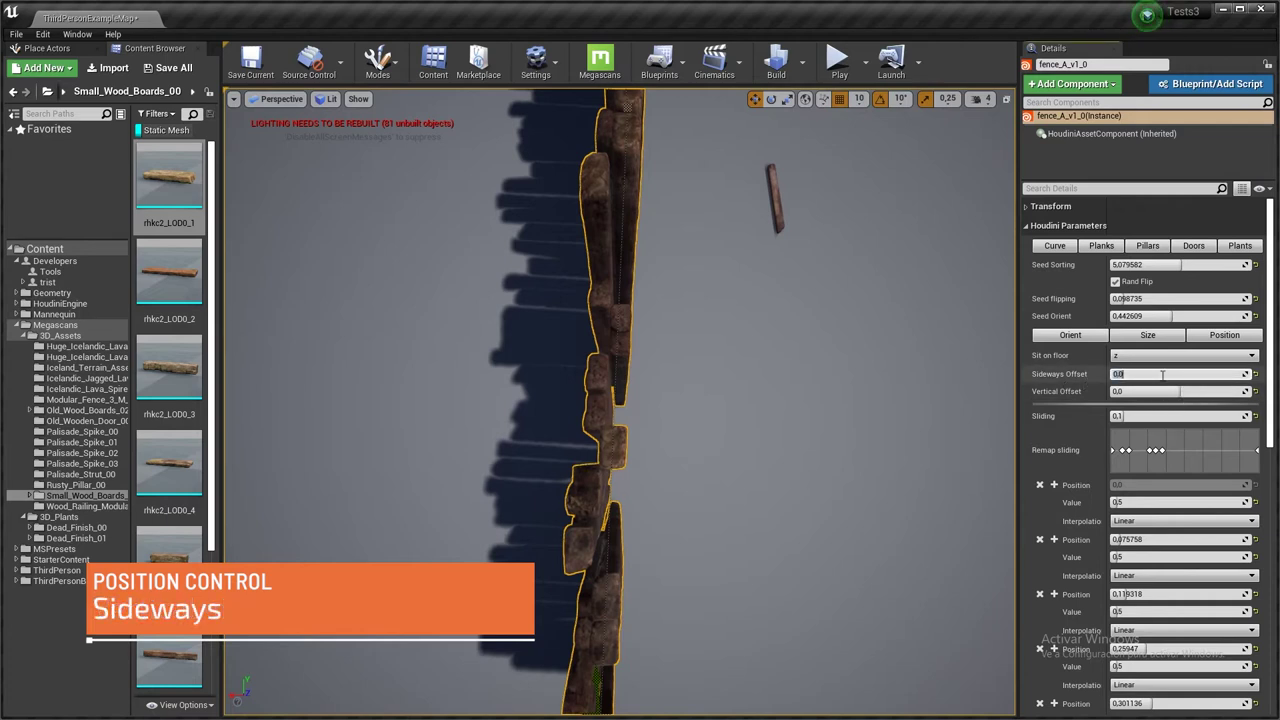
click(1163, 376)
text(0.1)
key(Return)
right_drag(612, 431, 598, 463)
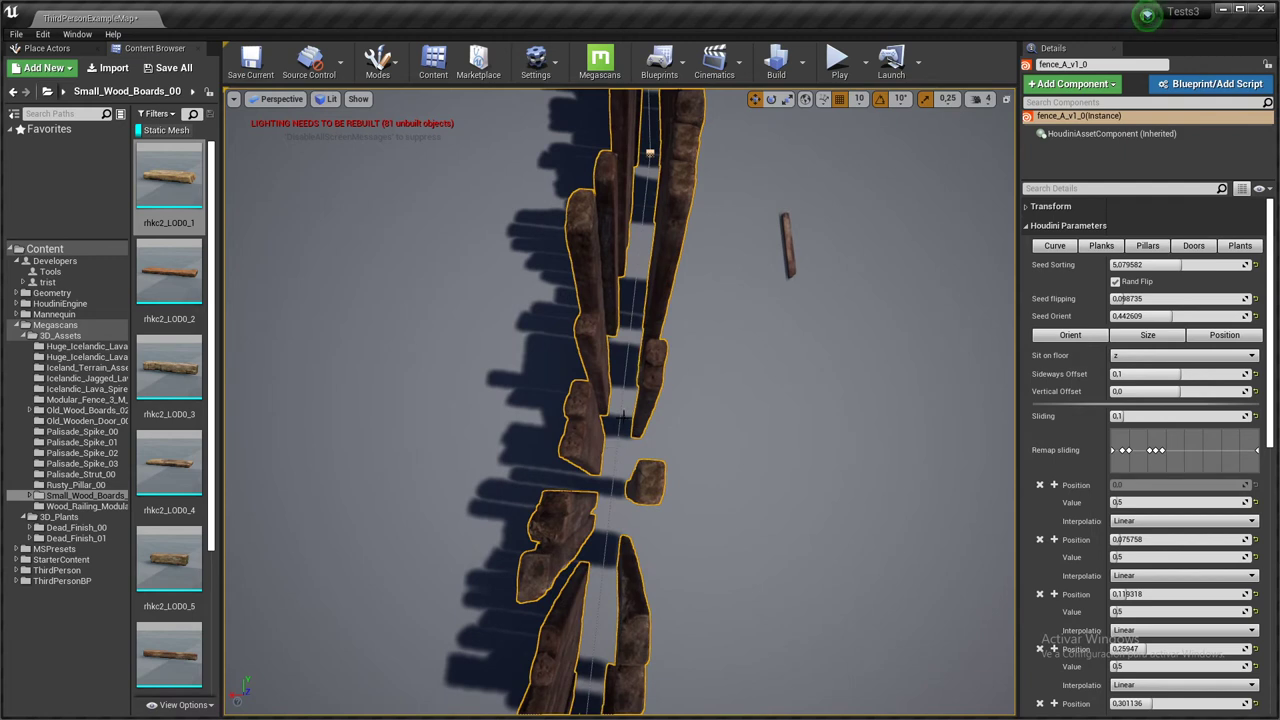
Set the planks' Sideways Offset to -0.1.
click(1177, 376)
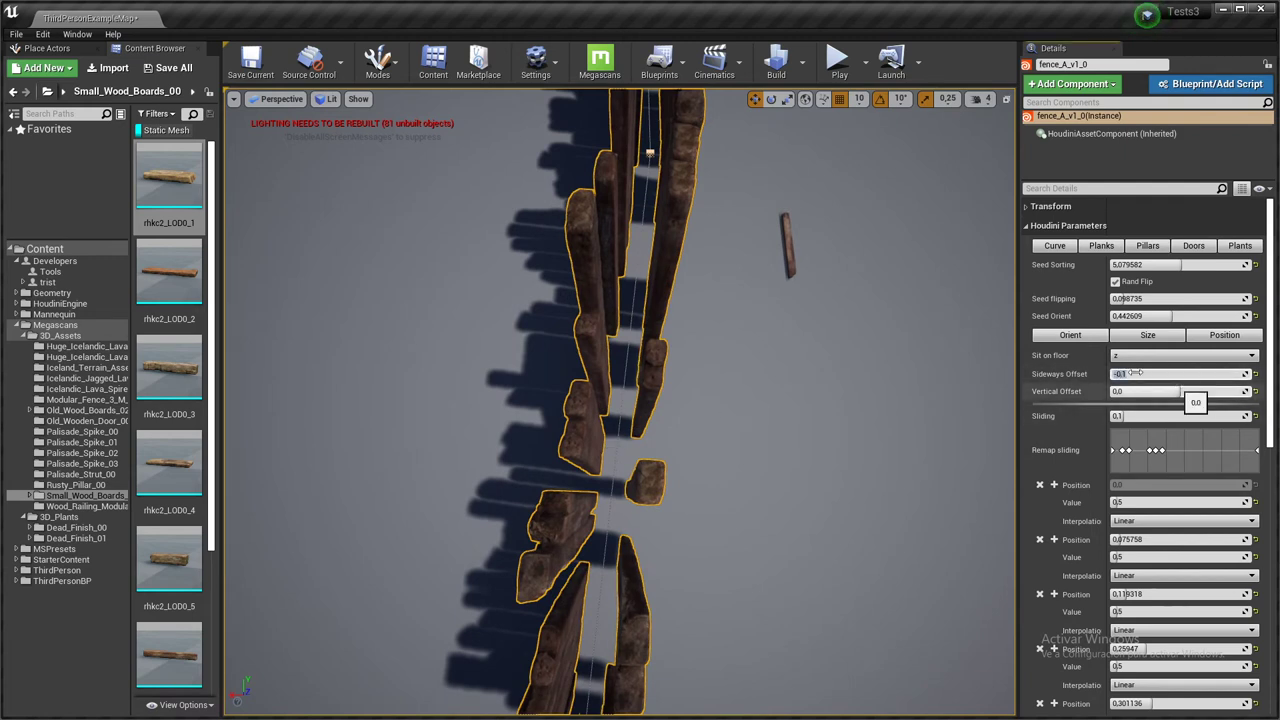
text(-0.05)
key(Return)
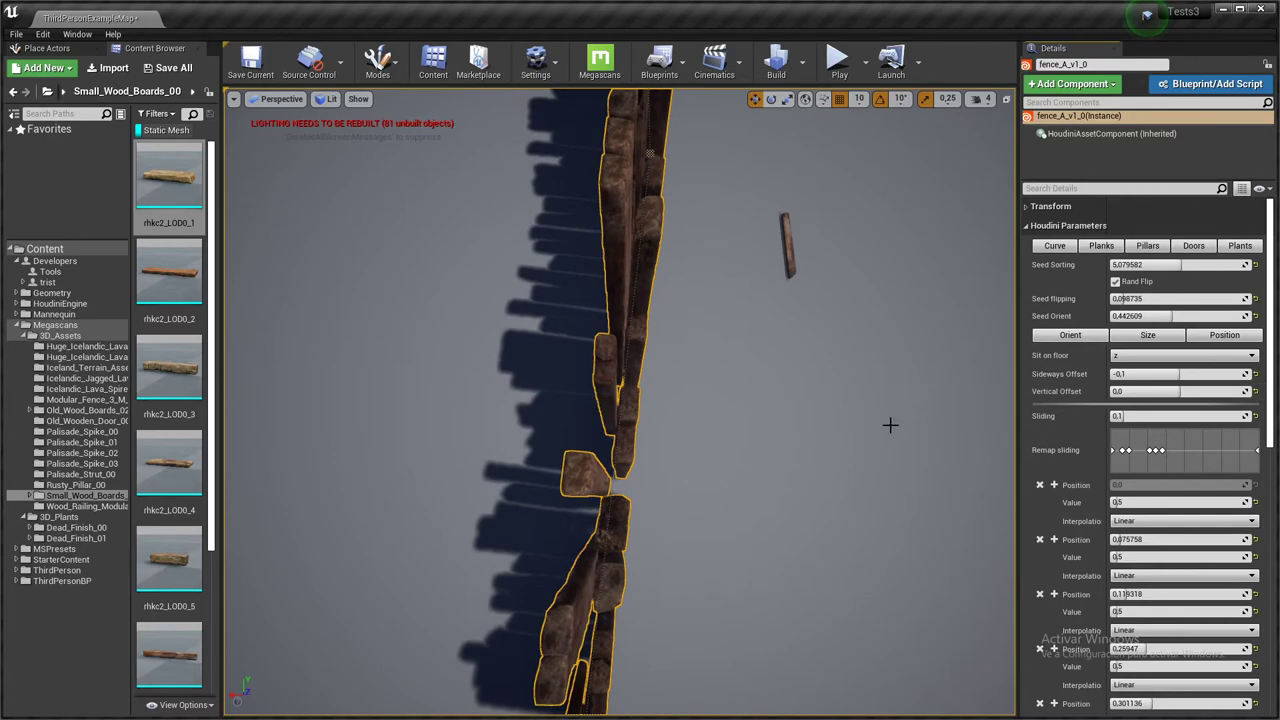
Set the planks' Sideways Offset to -0.05 and inspect the boards along the fence's base up close.
mouse_move(889, 424)
right_down()
mouse_move(790, 230)
mouse_move(690, 135)
mouse_move(901, 424)
right_up()
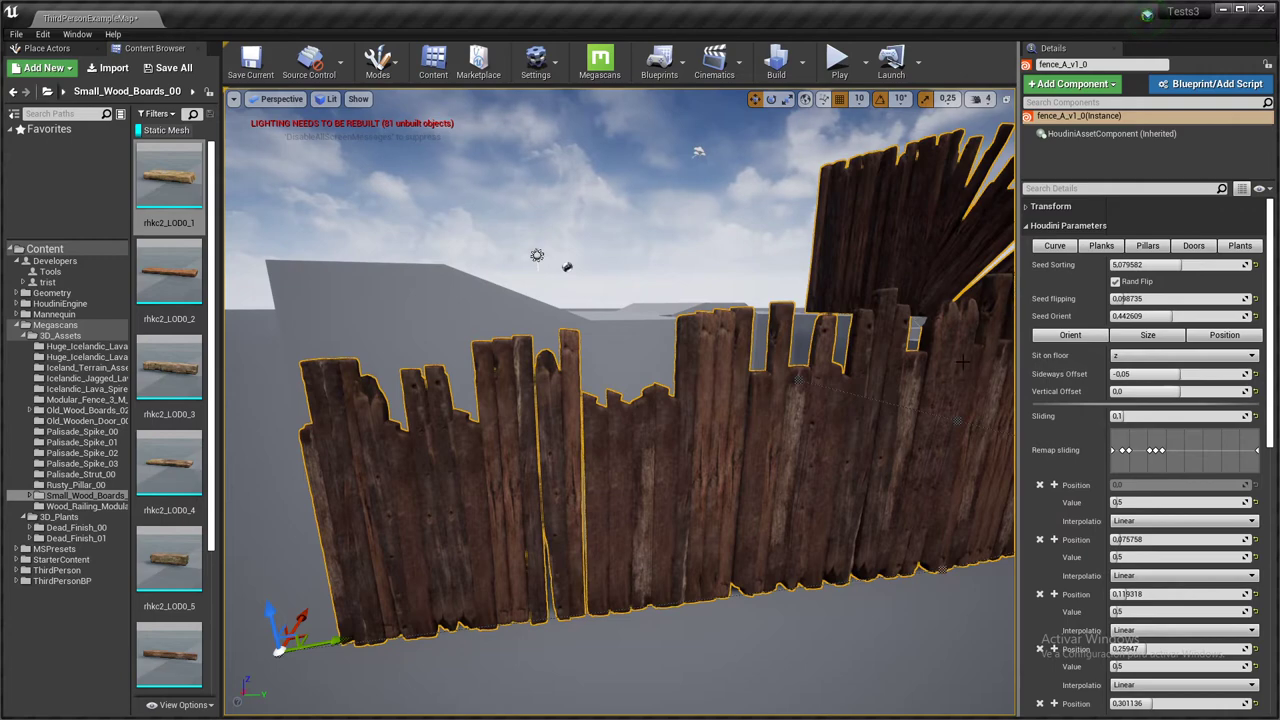
right_drag(925, 474, 950, 530)
key(w)
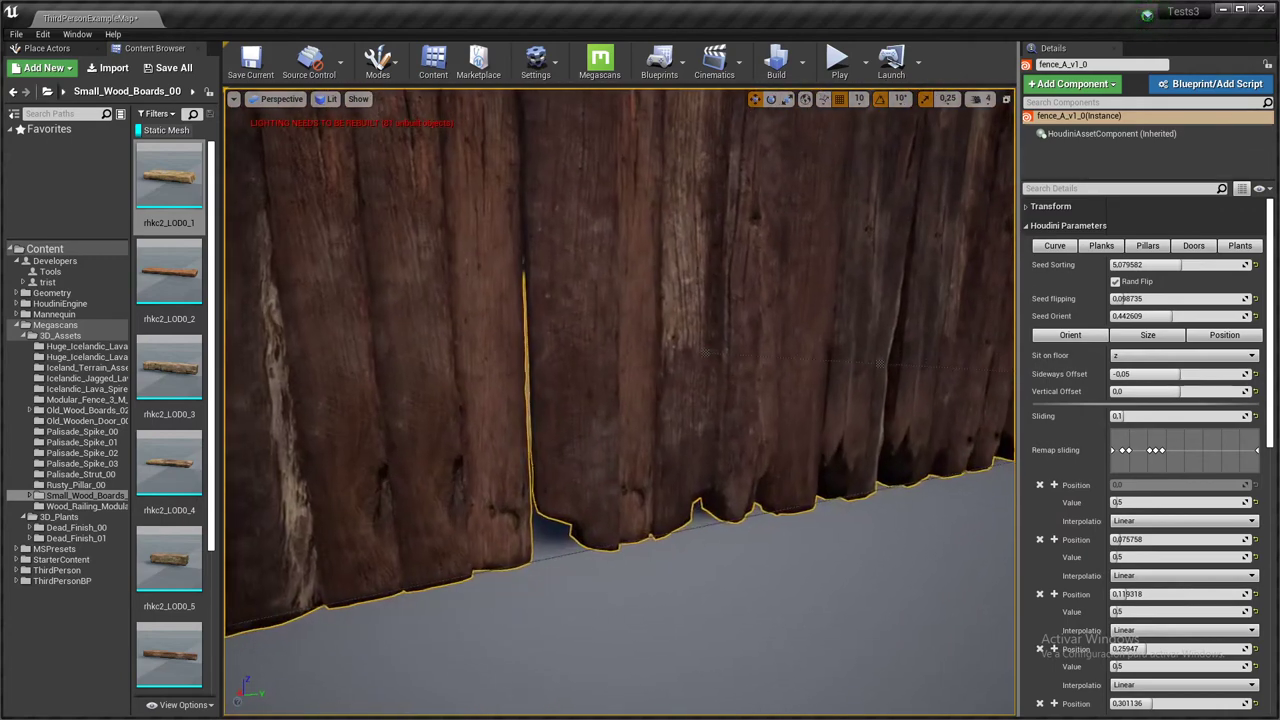
right_drag(940, 398, 895, 405)
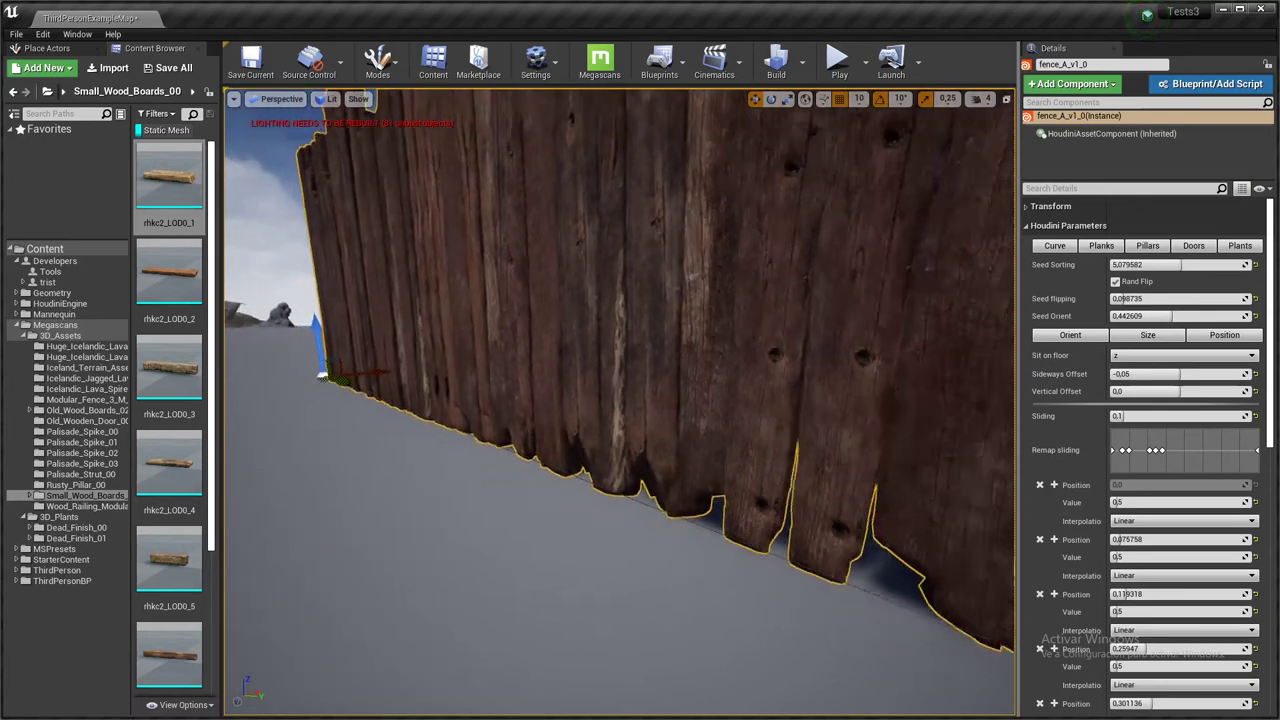
key(s)
right_drag(570, 495, 675, 525)
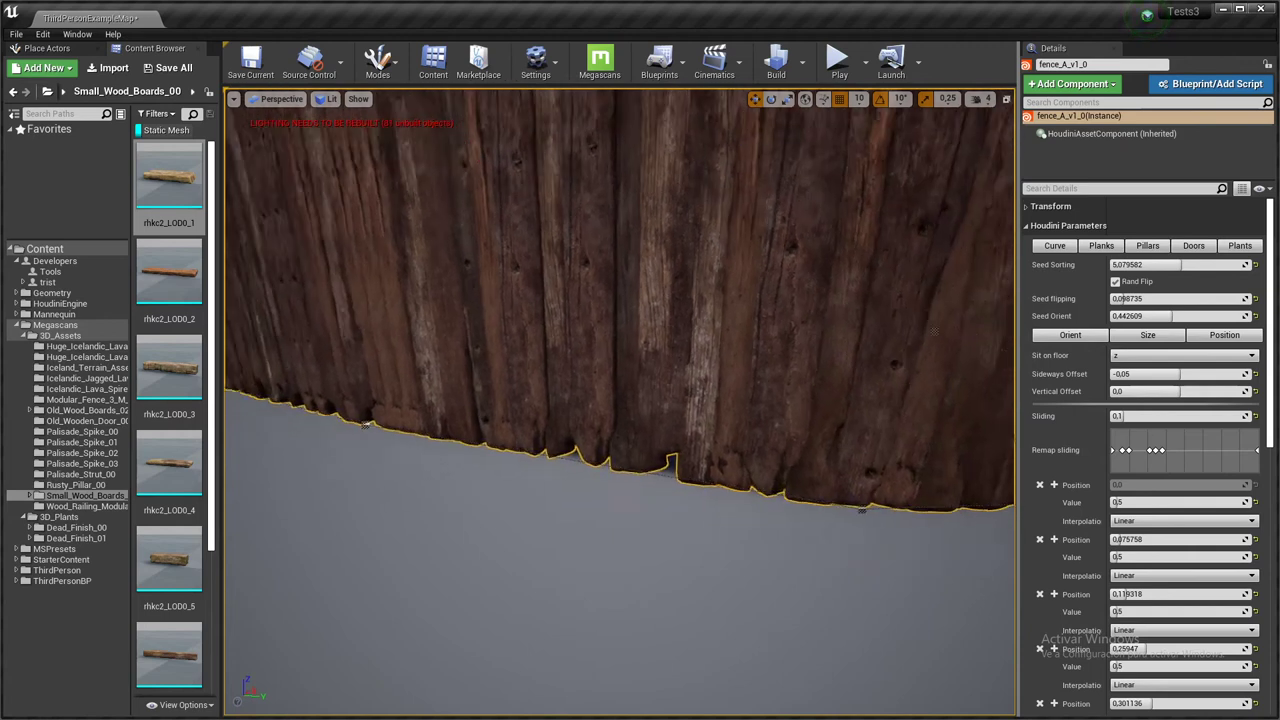
Sink the planks into the ground by setting their Vertical Offset to about -0.94.
right_drag(862, 510, 880, 386)
mouse_move(620, 450)
alt+mouse_down()
mouse_move(622, 350)
mouse_move(626, 465)
alt+mouse_up()
right_drag(626, 465, 605, 487)
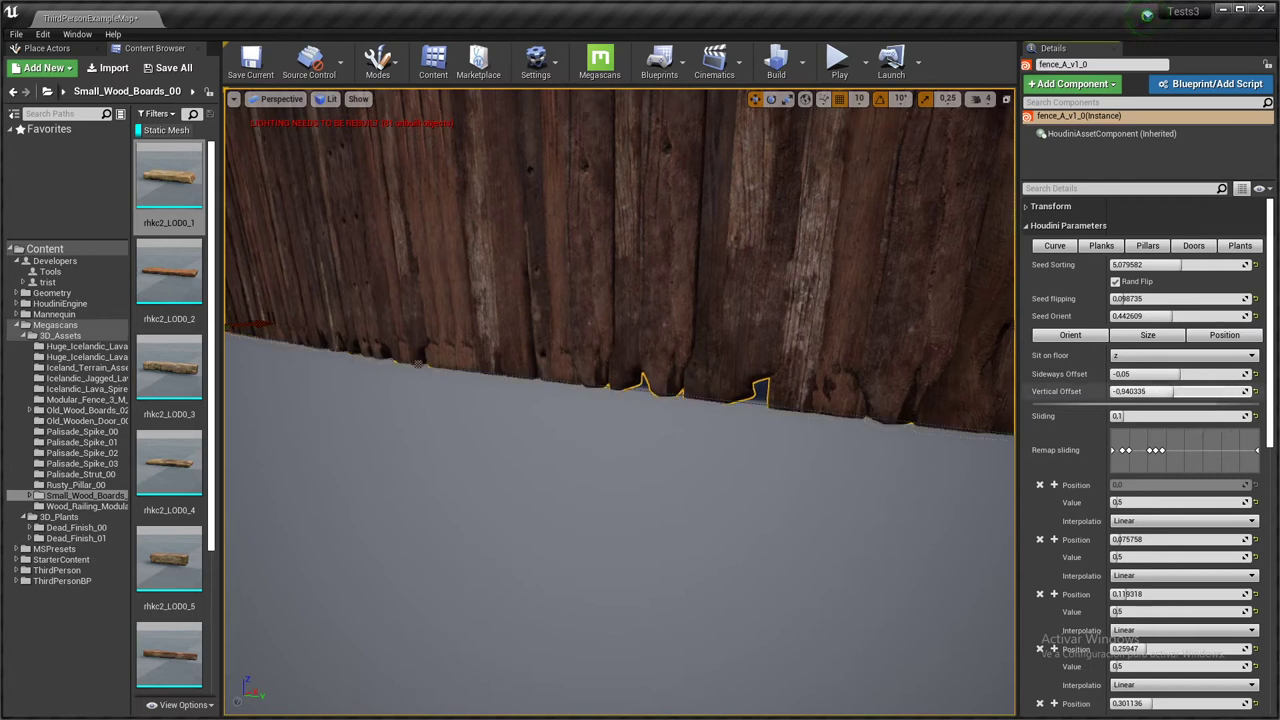
right_drag(690, 410, 770, 335)
right_drag(750, 390, 1013, 413)
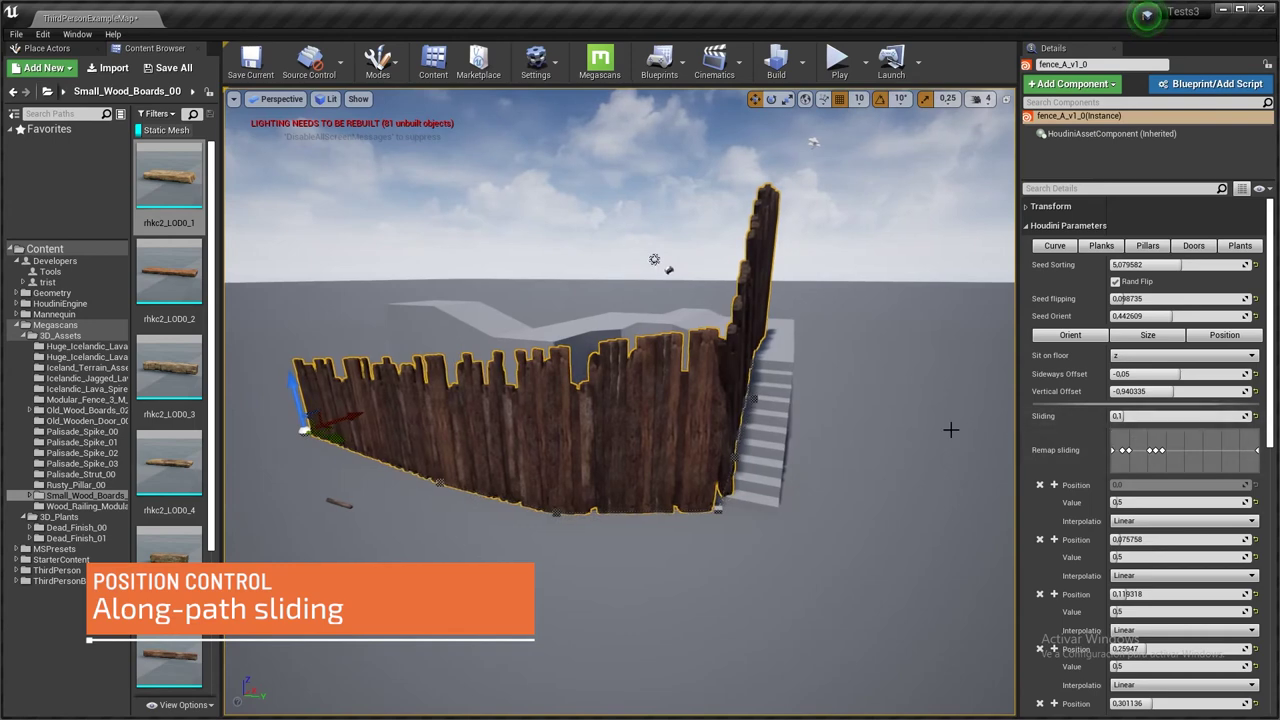
Open a gap in the planks by moving Remap sliding's second point to about 0.127, value 0.045, and third to about 0.14, value 0.967.
right_drag(672, 432, 640, 436)
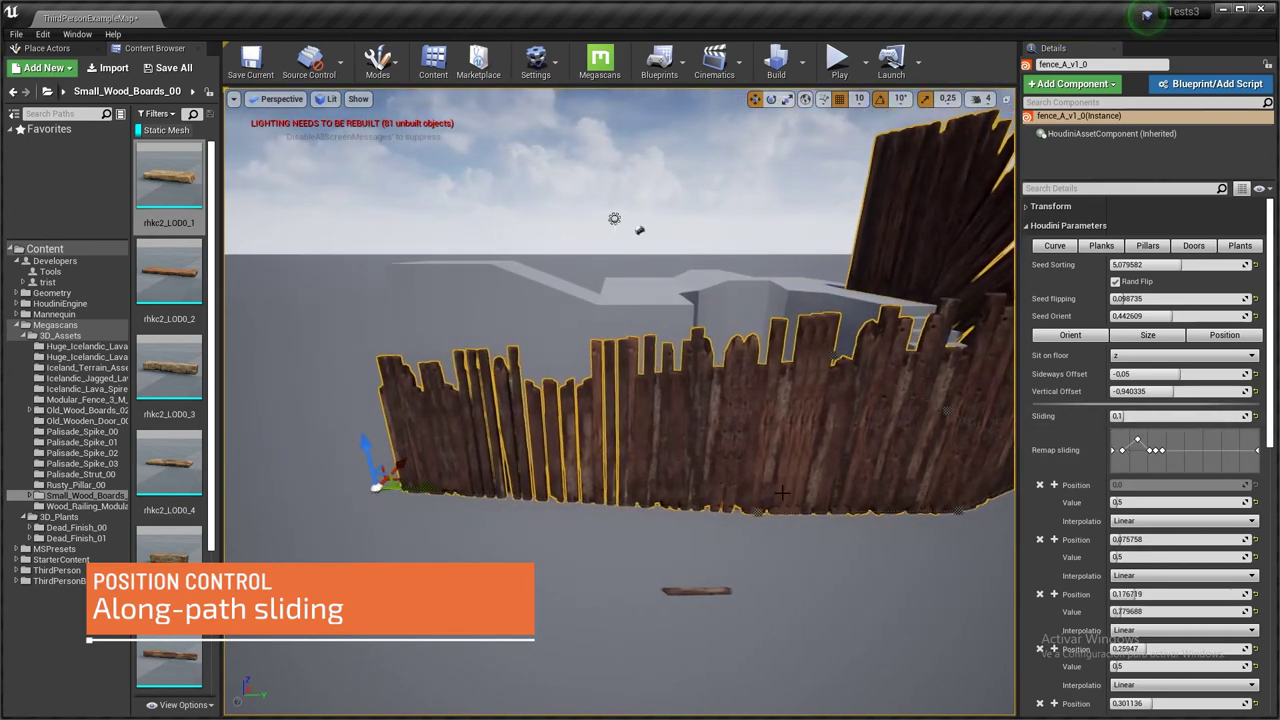
drag(1123, 452, 1126, 465)
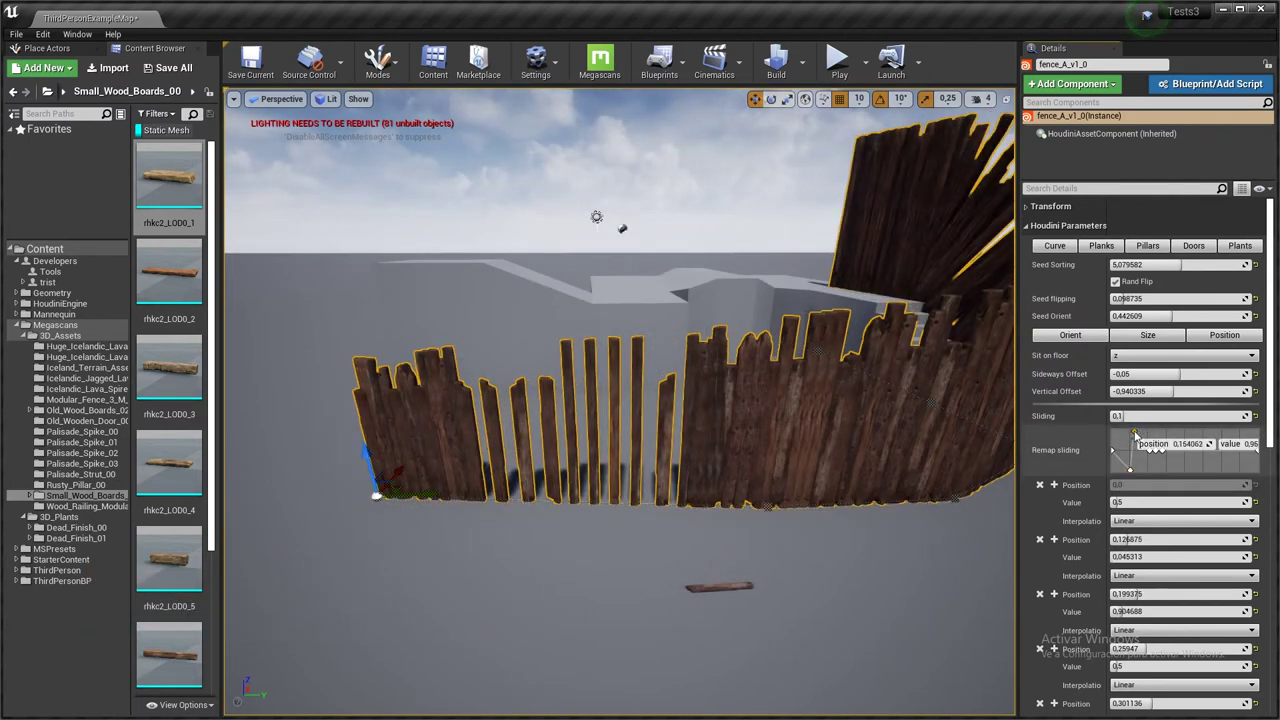
drag(1133, 435, 1132, 433)
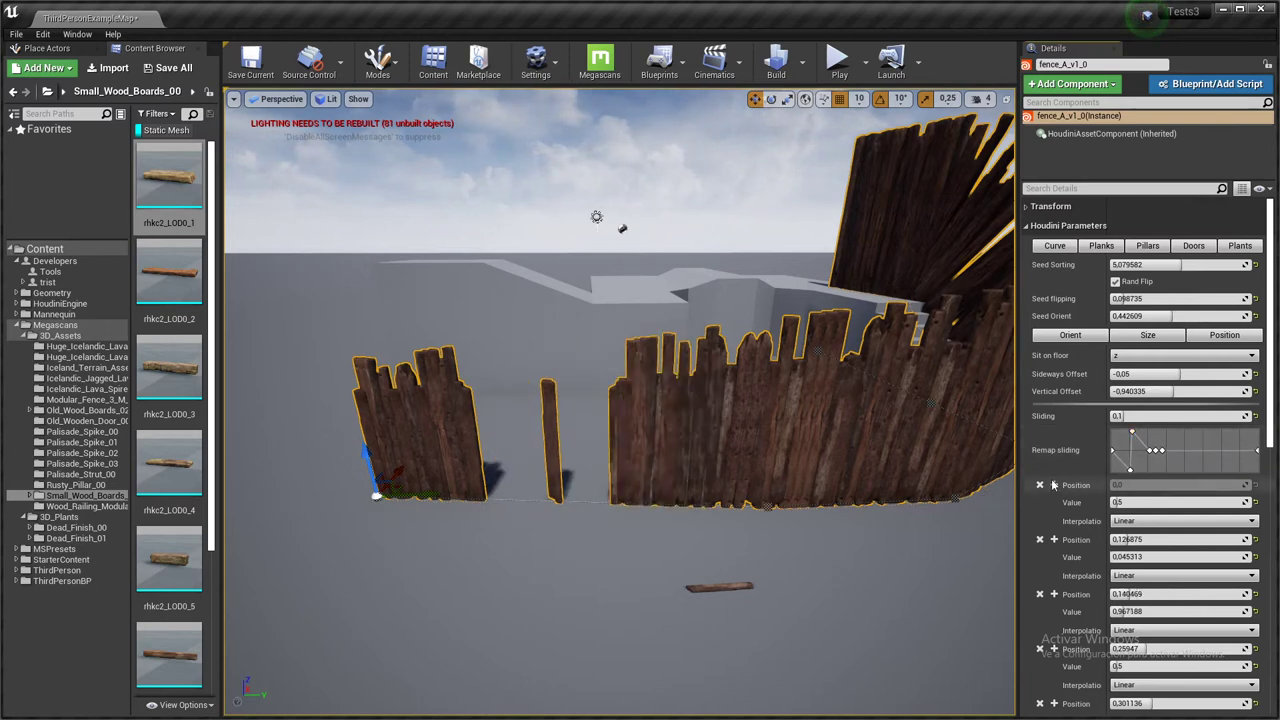
Adjust the second Remap sliding point to position about 0.136 and value about 0.03.
mouse_move(1132, 470)
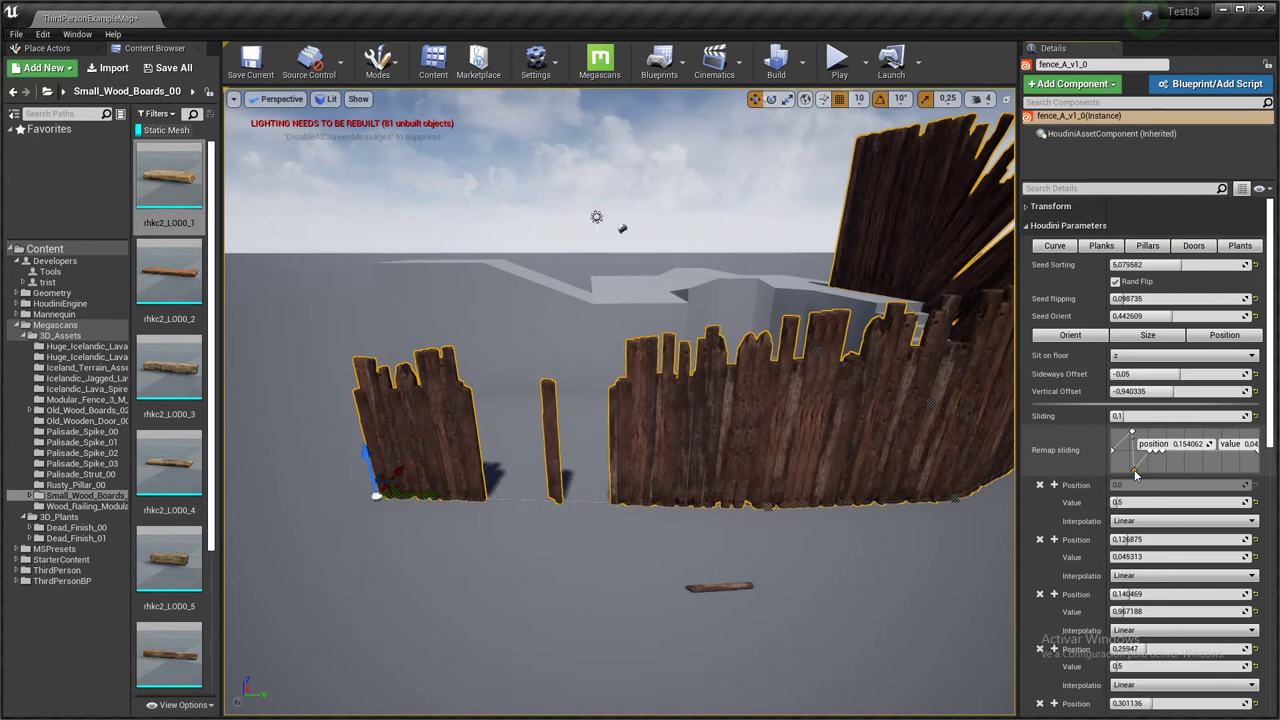
drag(1133, 474, 1128, 463)
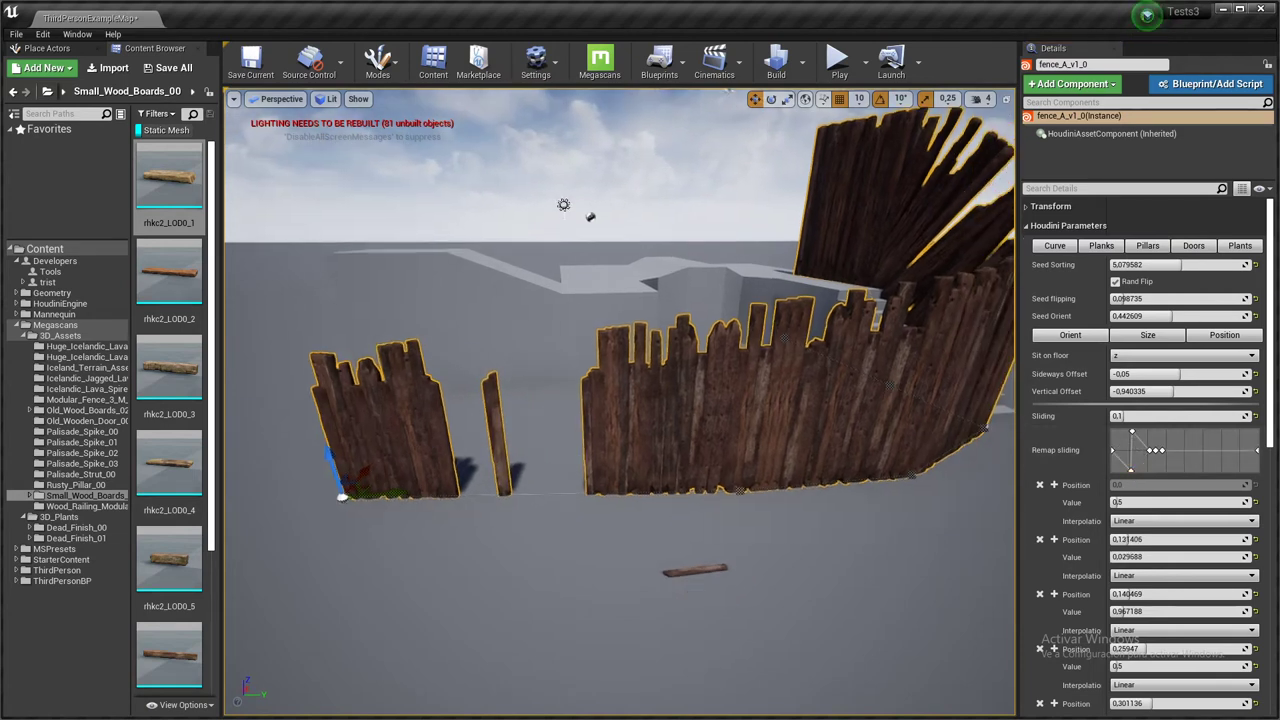
mouse_move(1133, 468)
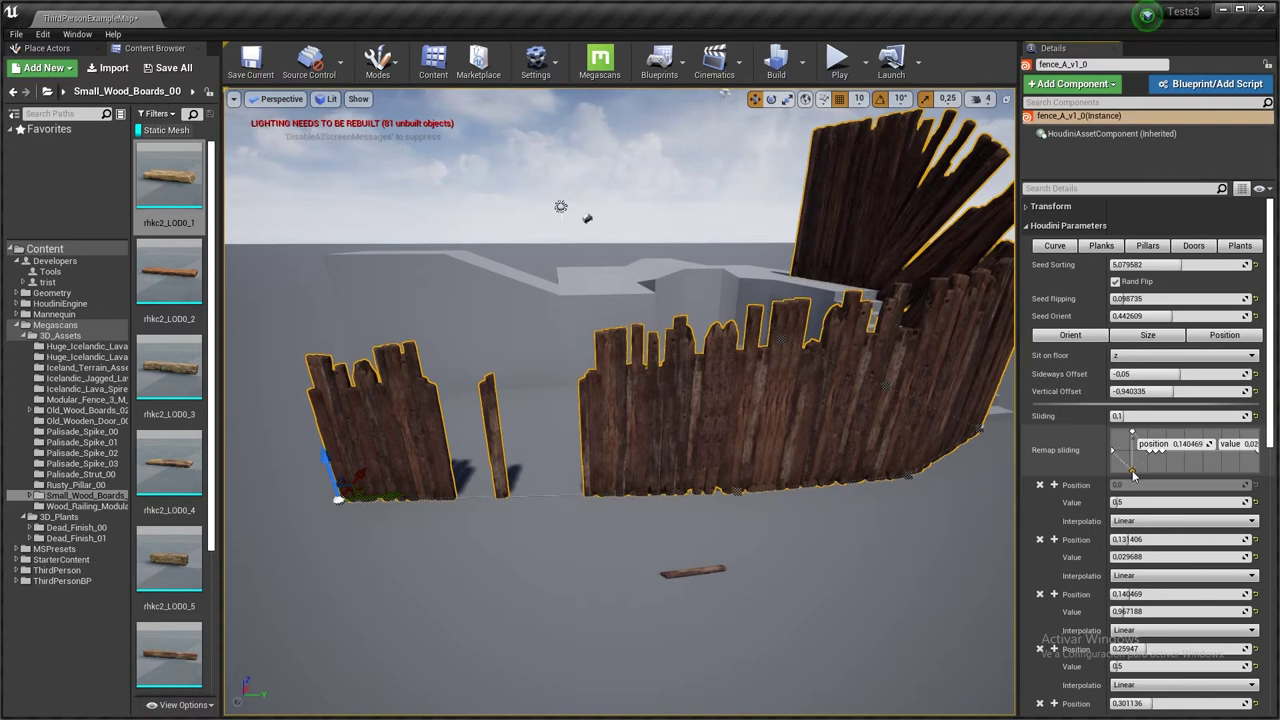
drag(1132, 472, 1131, 472)
Reselect the fence and activate its curve's end point on top of the ramp for moving.
right_drag(775, 495, 735, 490)
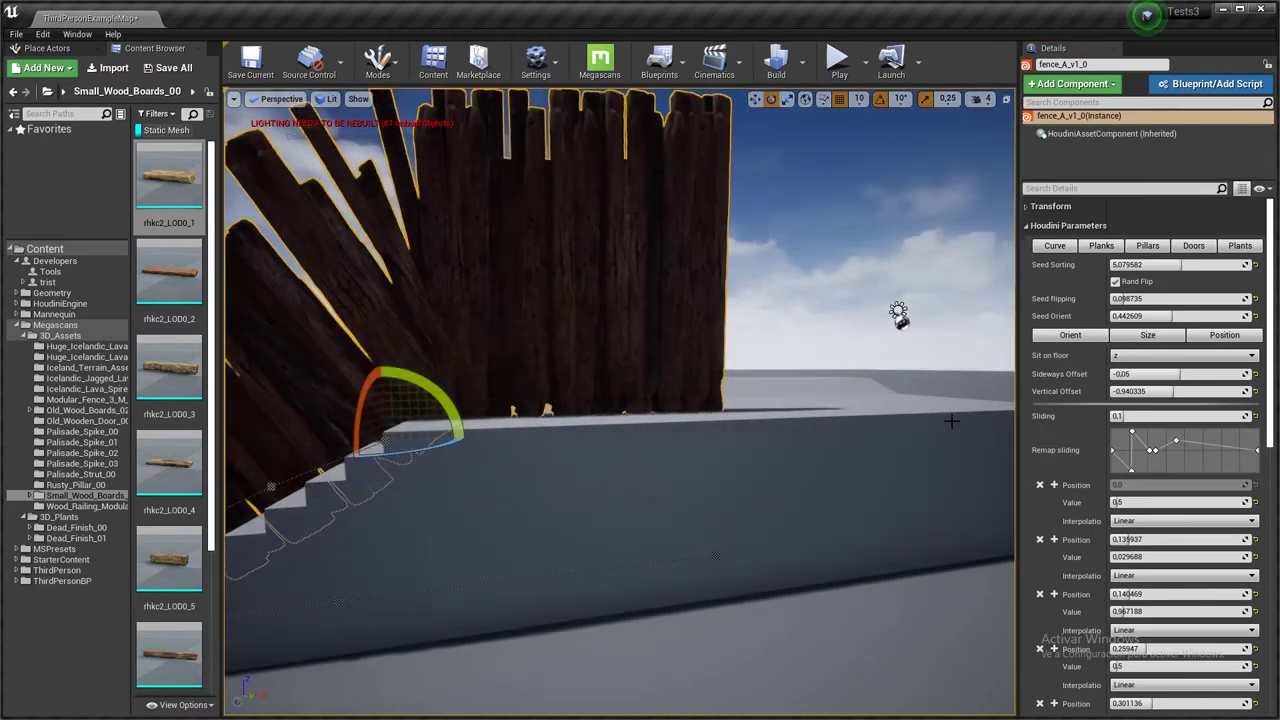
right_click(794, 409)
right_drag(794, 409, 730, 442)
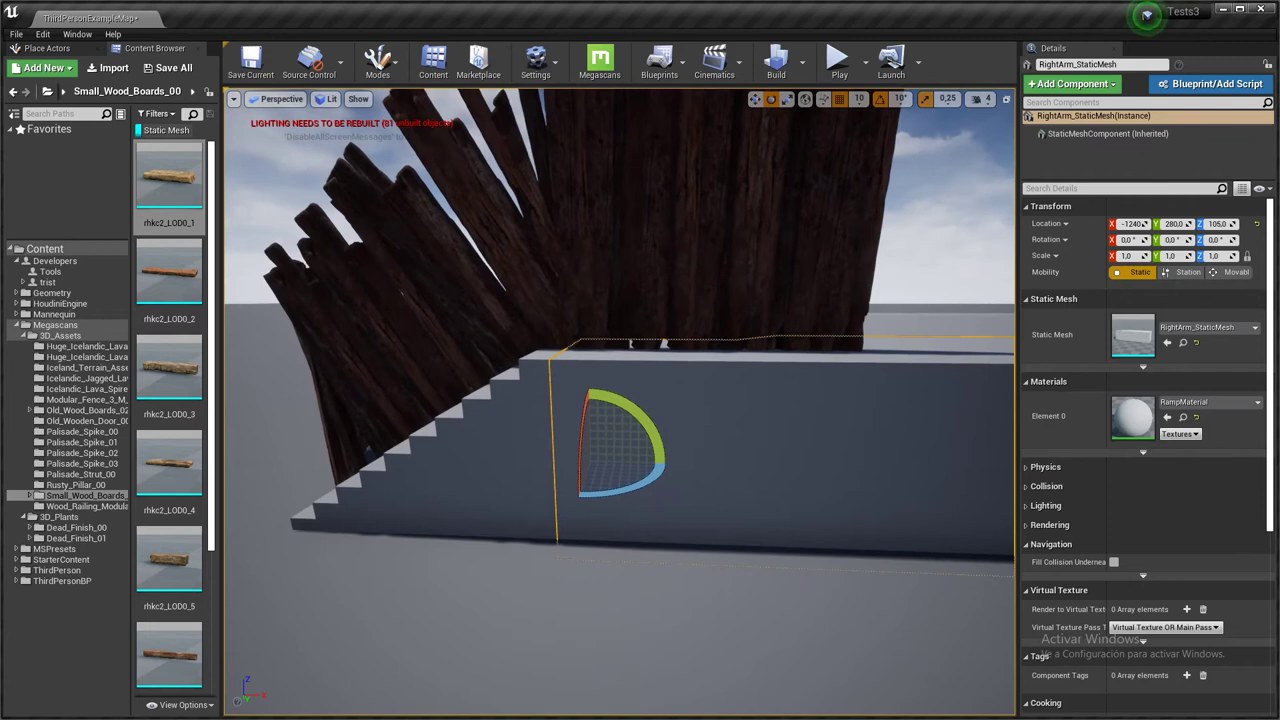
click(738, 325)
right_drag(738, 325, 738, 371)
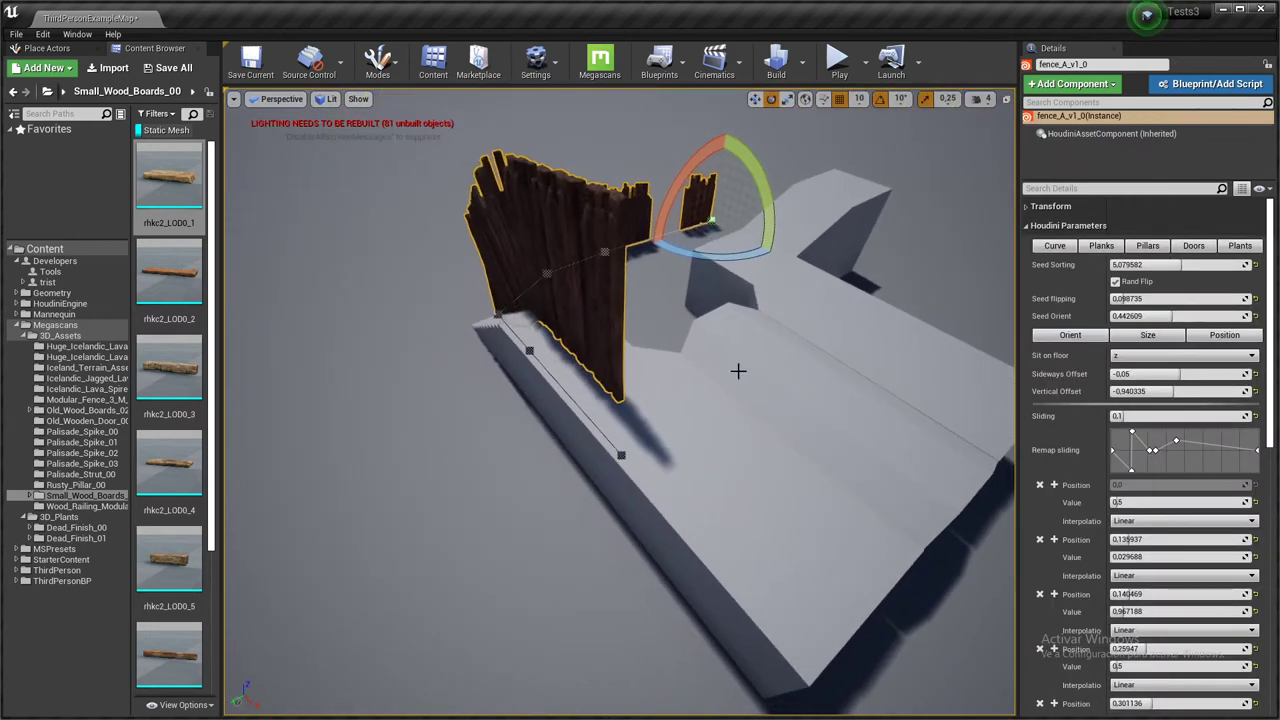
click(621, 455)
key(w)
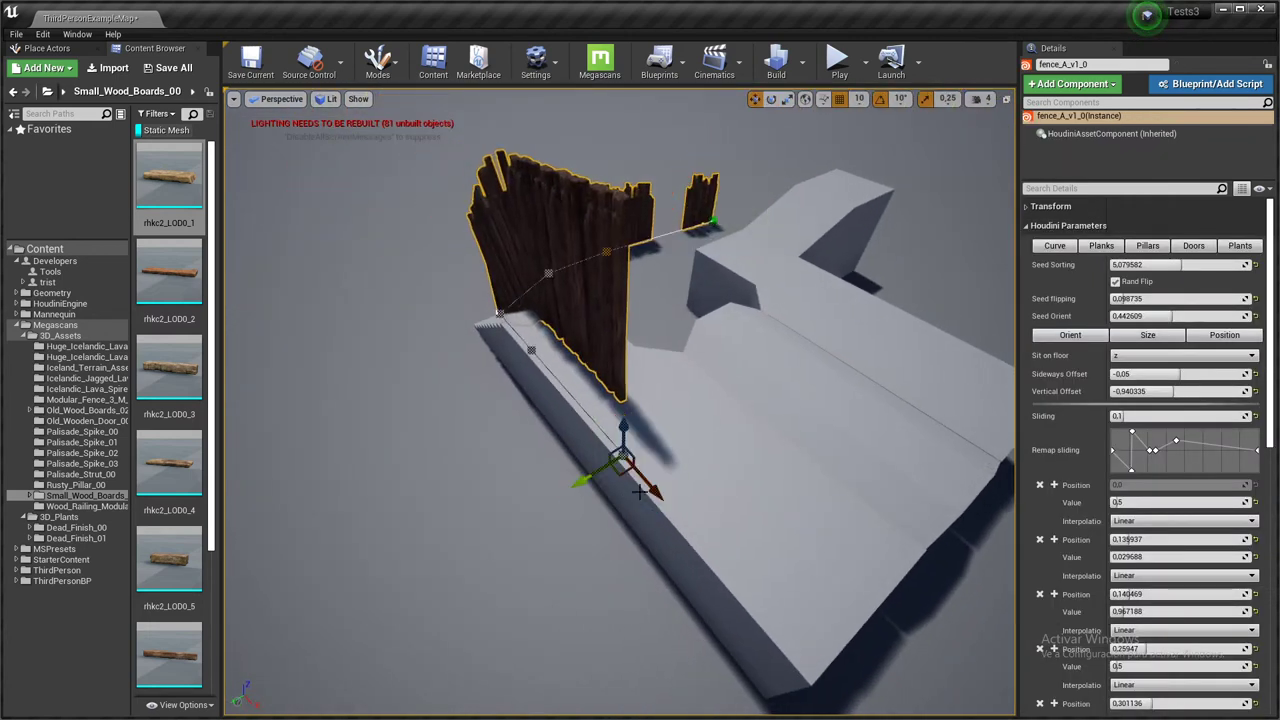
right_drag(743, 551, 680, 458)
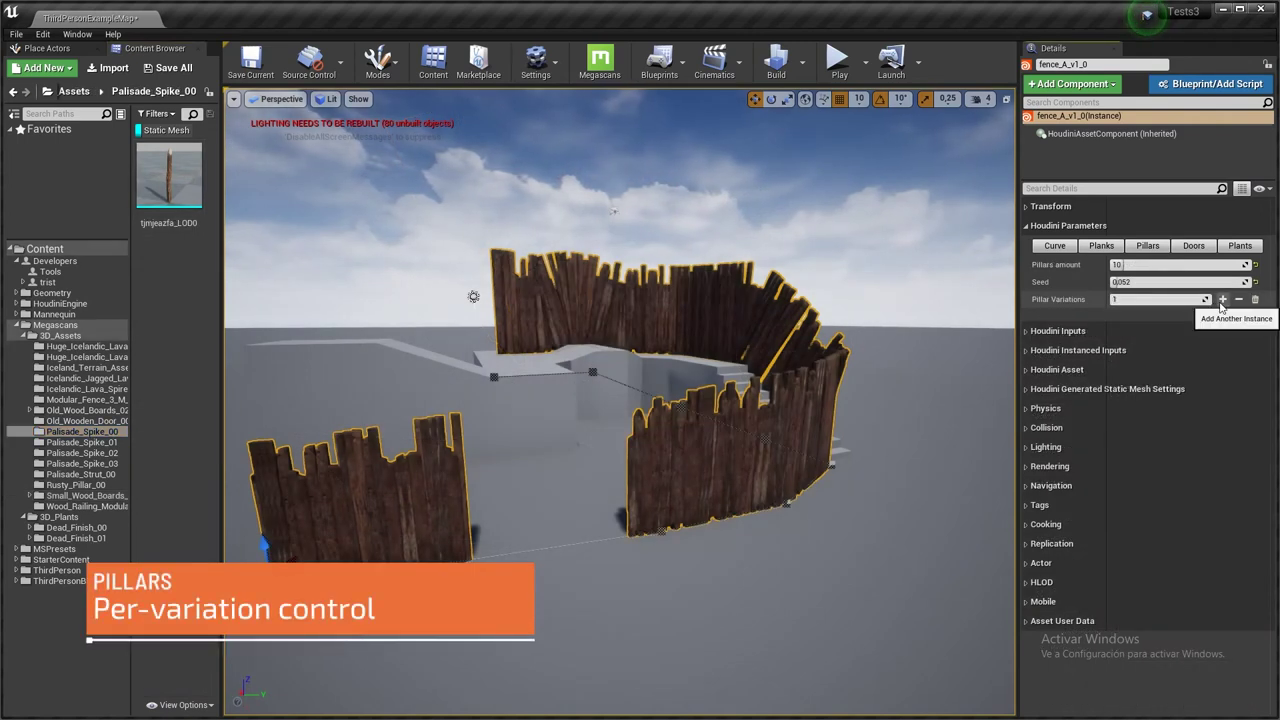
Add a pillar variation and assign it the reference of the Palisade_Spike_00 mesh.
click(1221, 299)
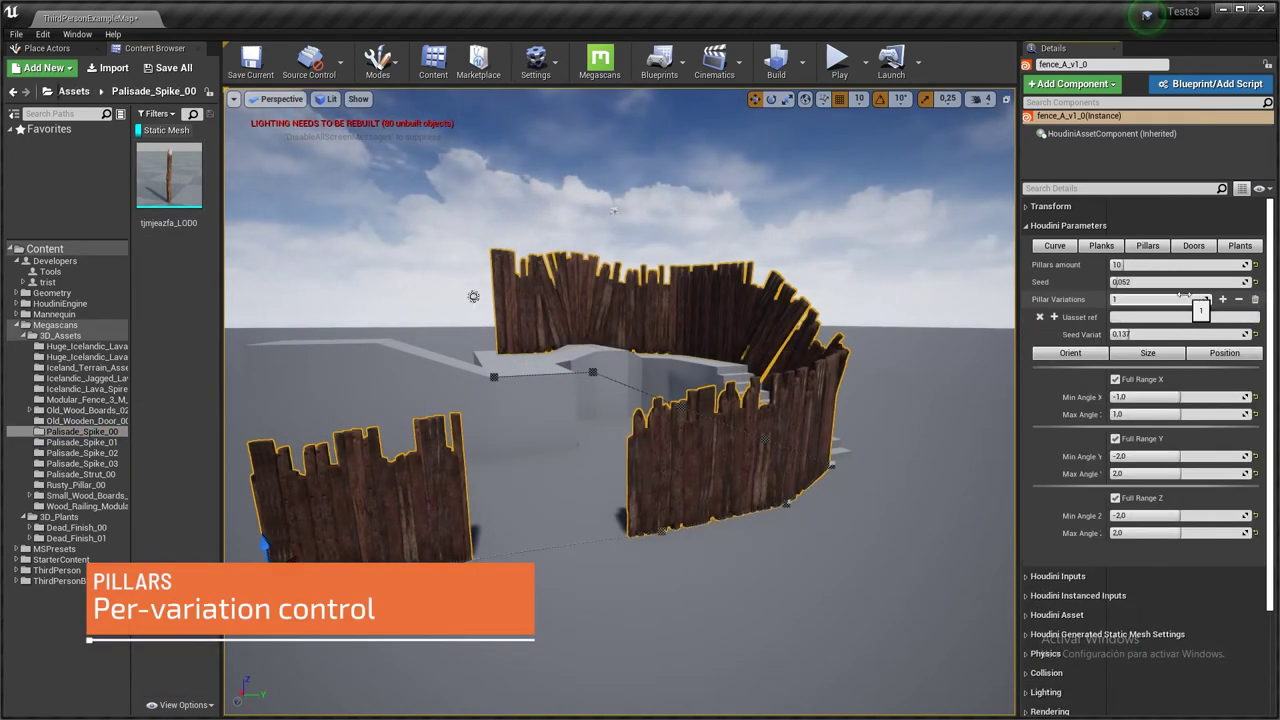
right_click(163, 174)
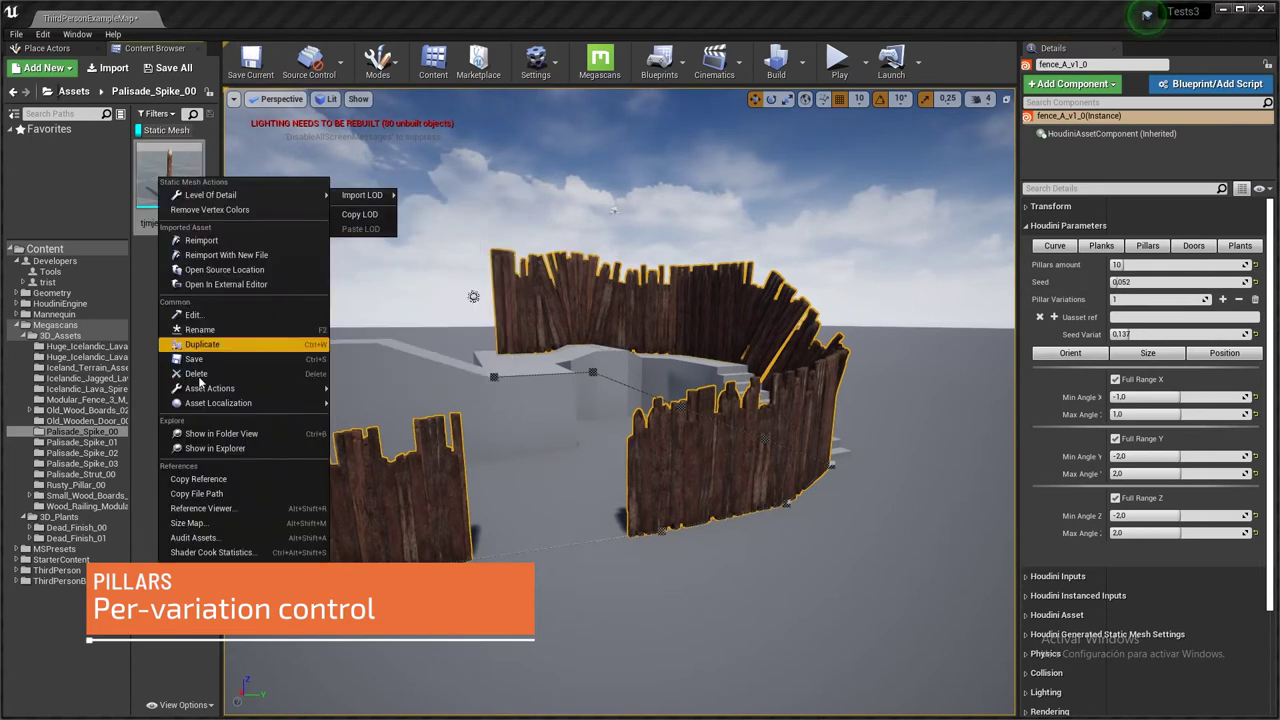
click(205, 479)
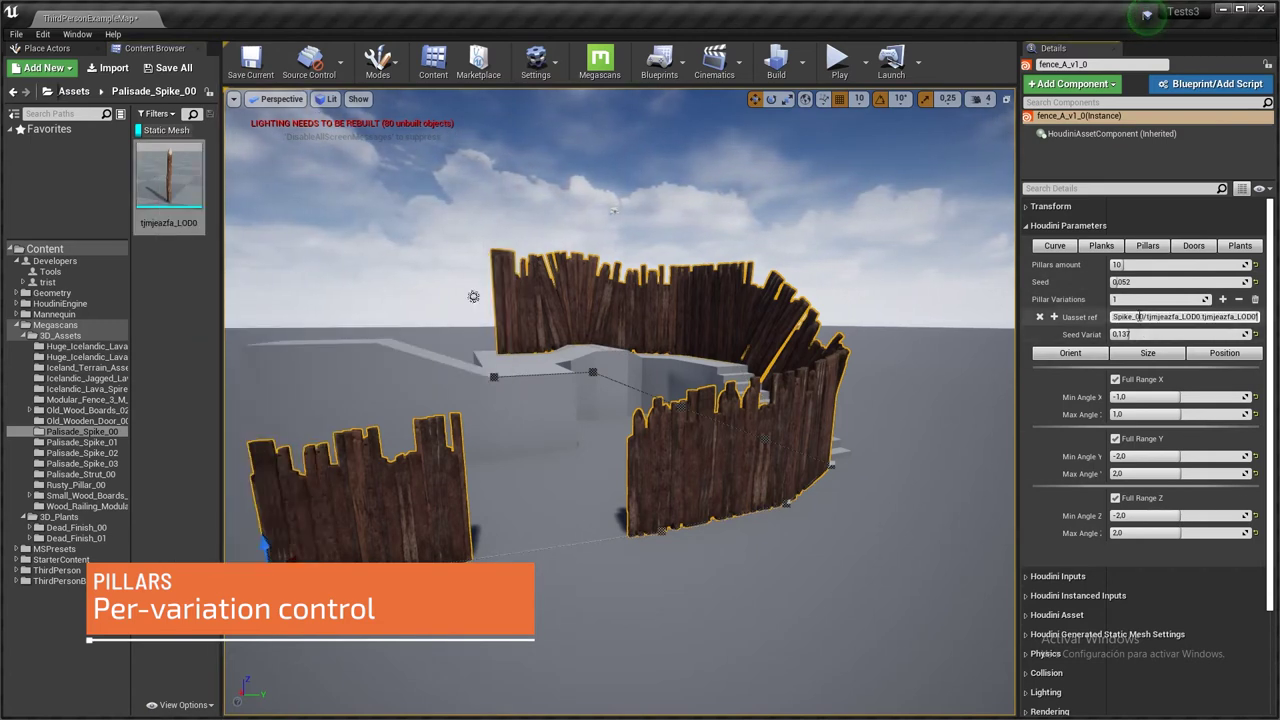
key(Return)
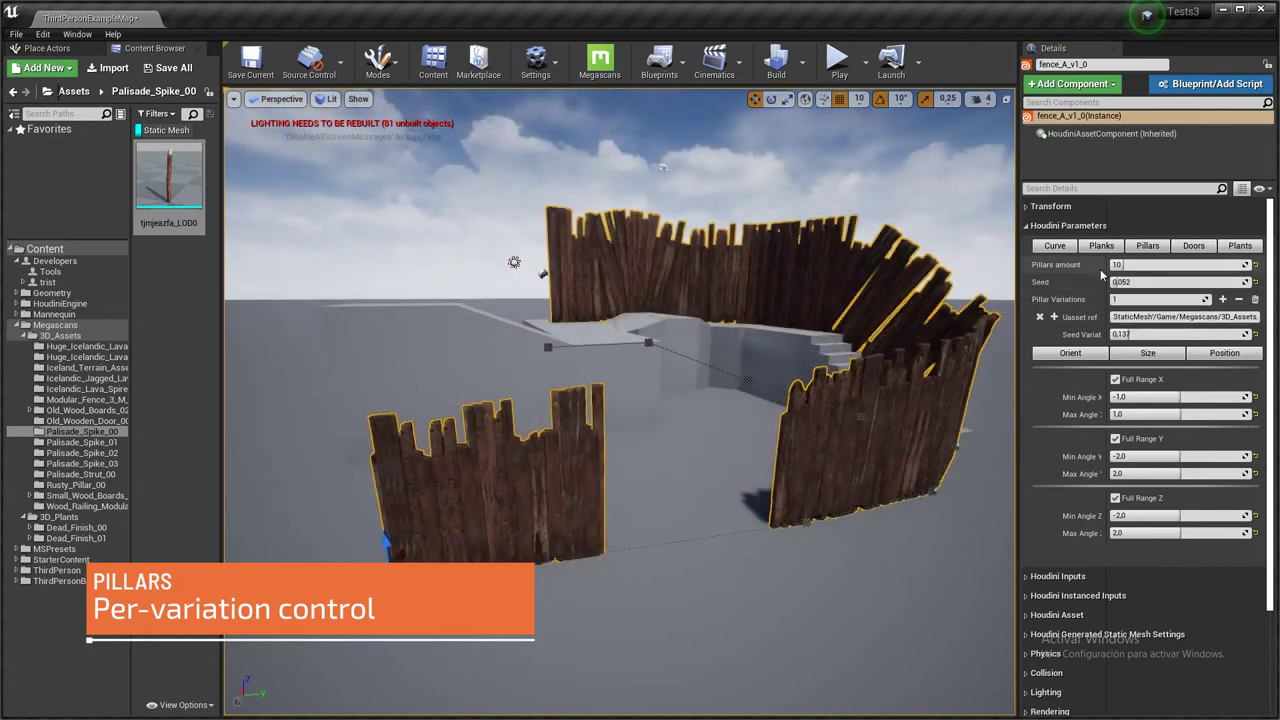
Set the pillar variation's Min Size and Max Size to 10 and inspect the pillars.
click(1148, 353)
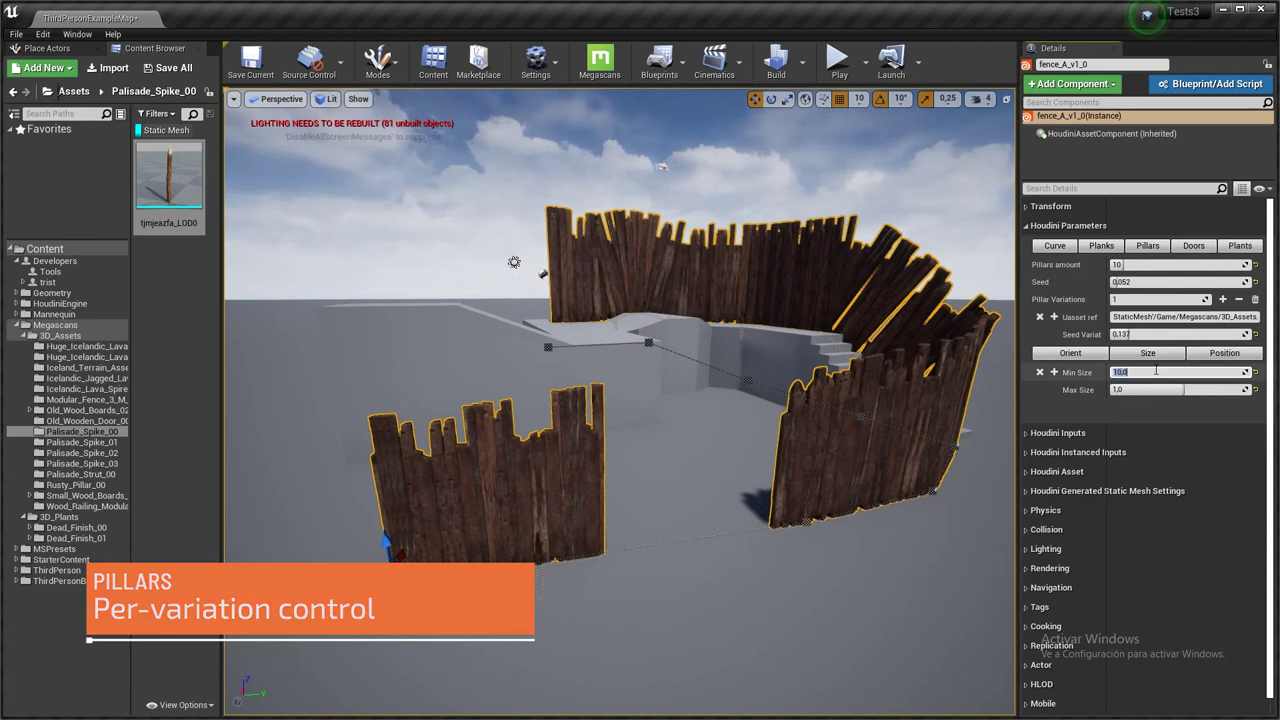
click(1153, 389)
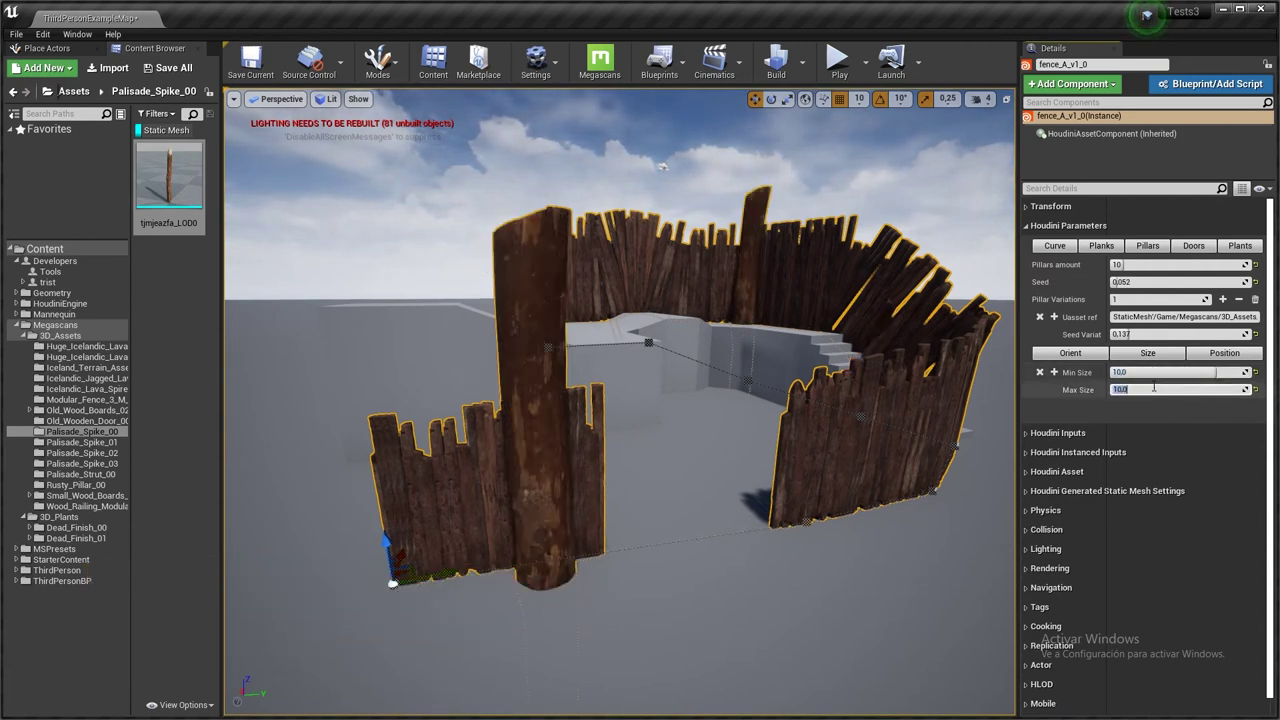
right_drag(695, 364, 708, 408)
Turn off Full Range X for the pillars and set their X angle range from -180 to 180.
click(1070, 353)
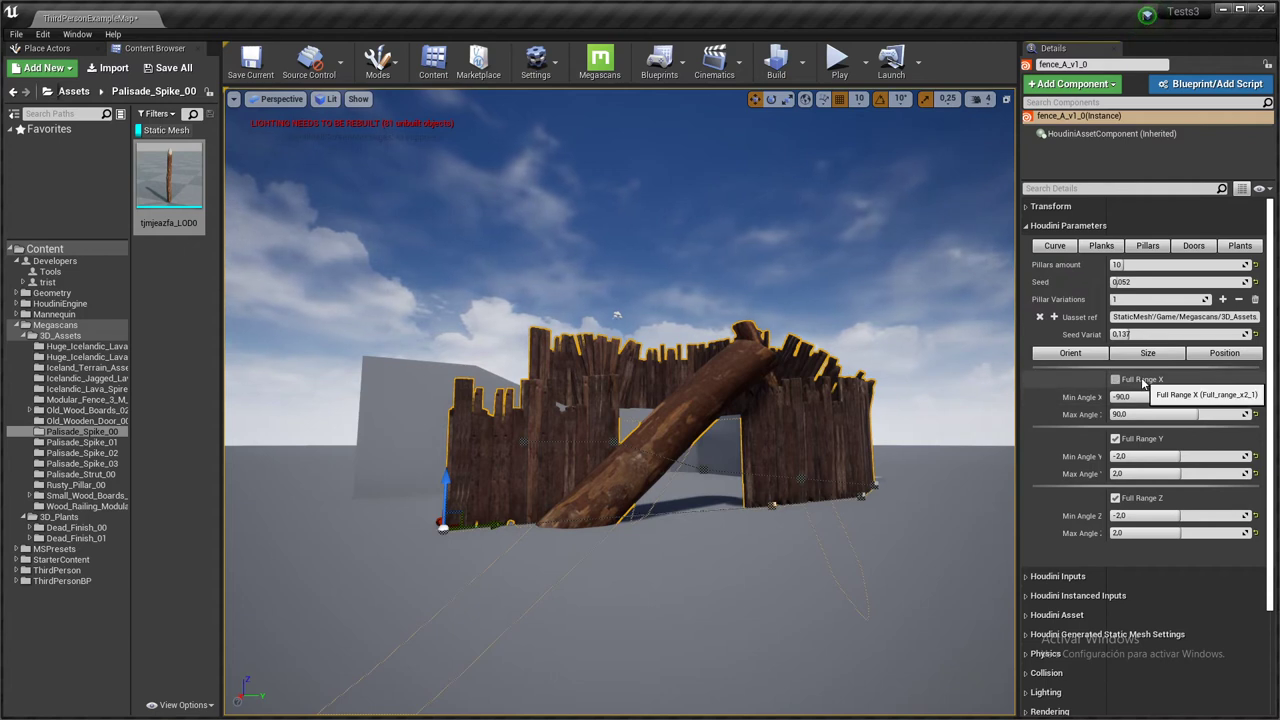
click(1143, 383)
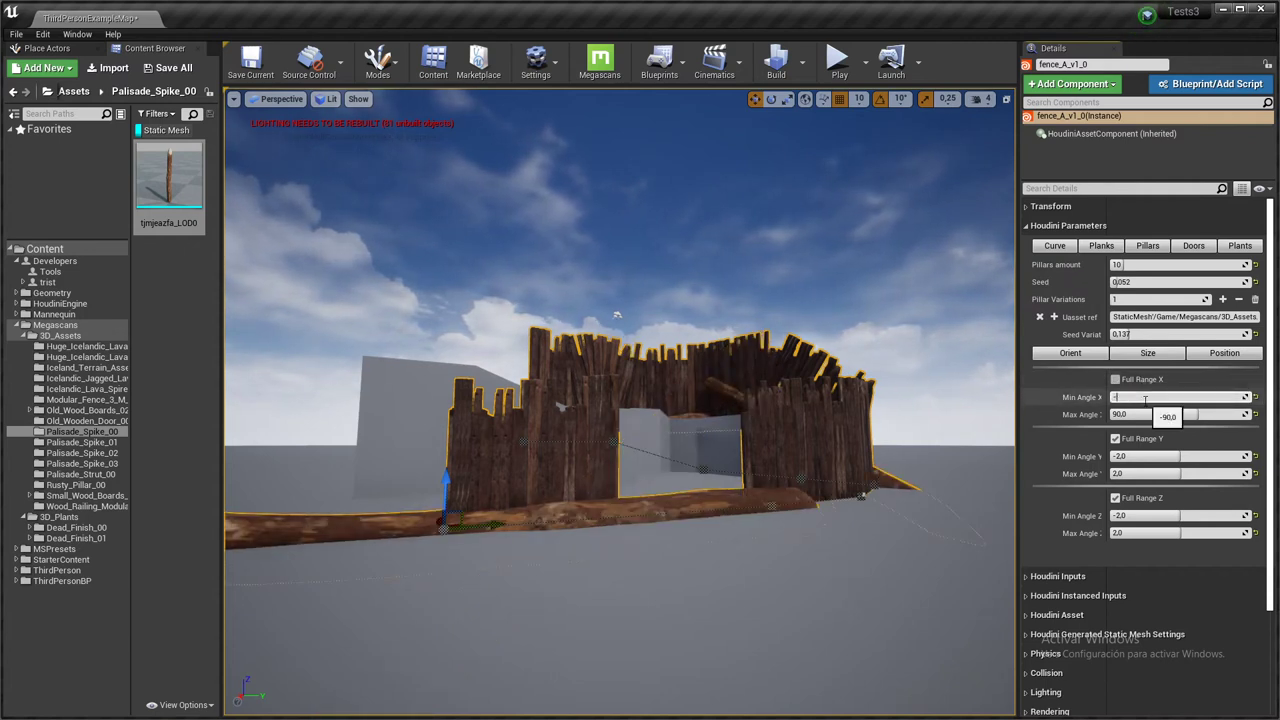
key(Return)
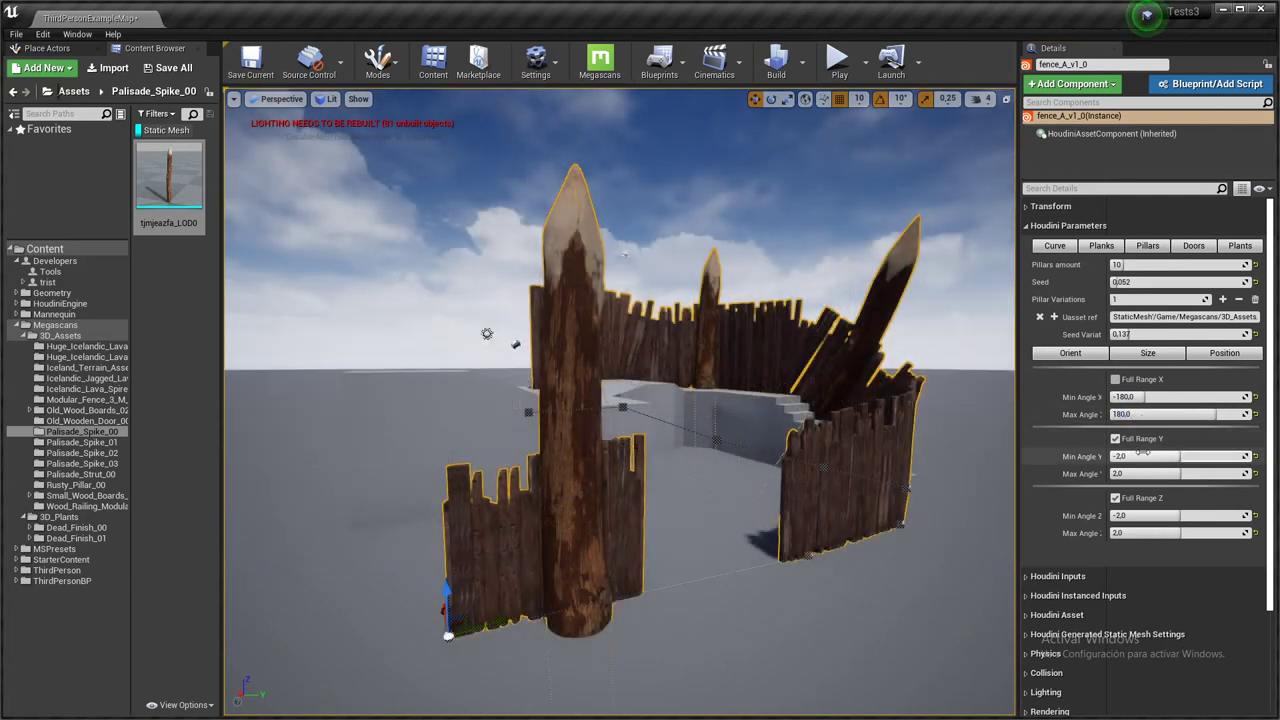
Set the pillars' Min Angle Y to -180.
click(1142, 456)
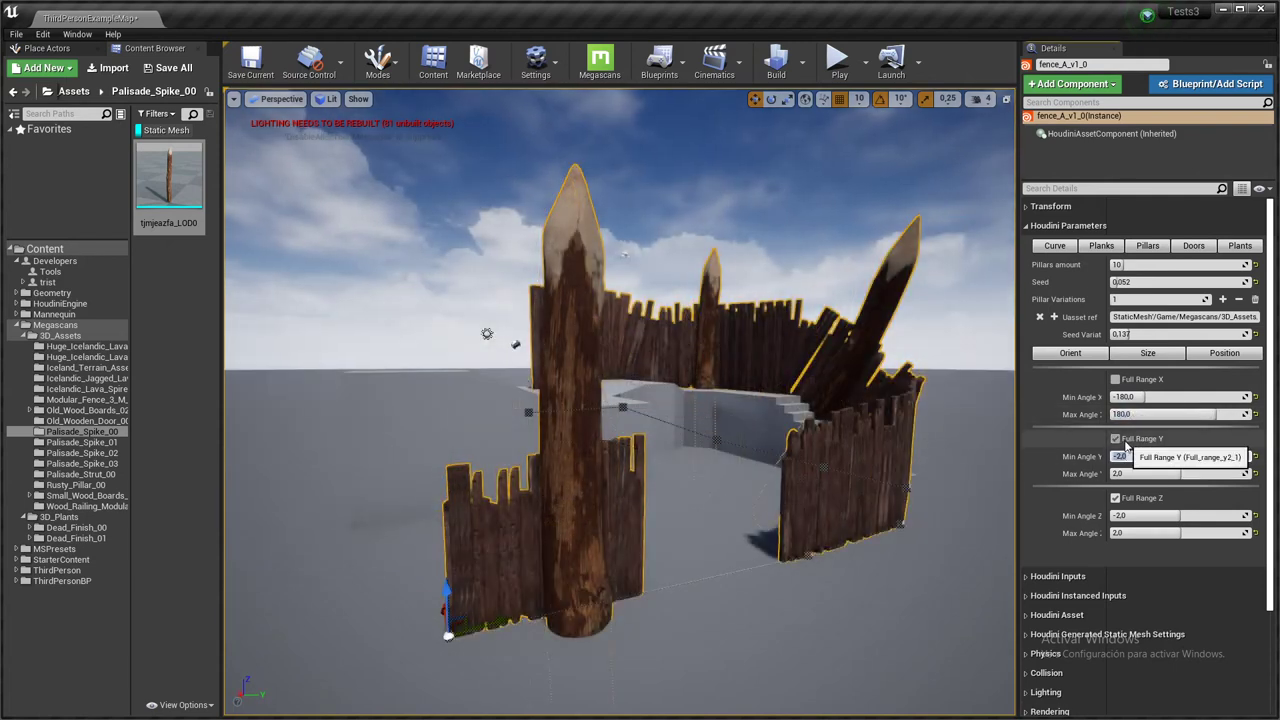
text(-180)
key(Return)
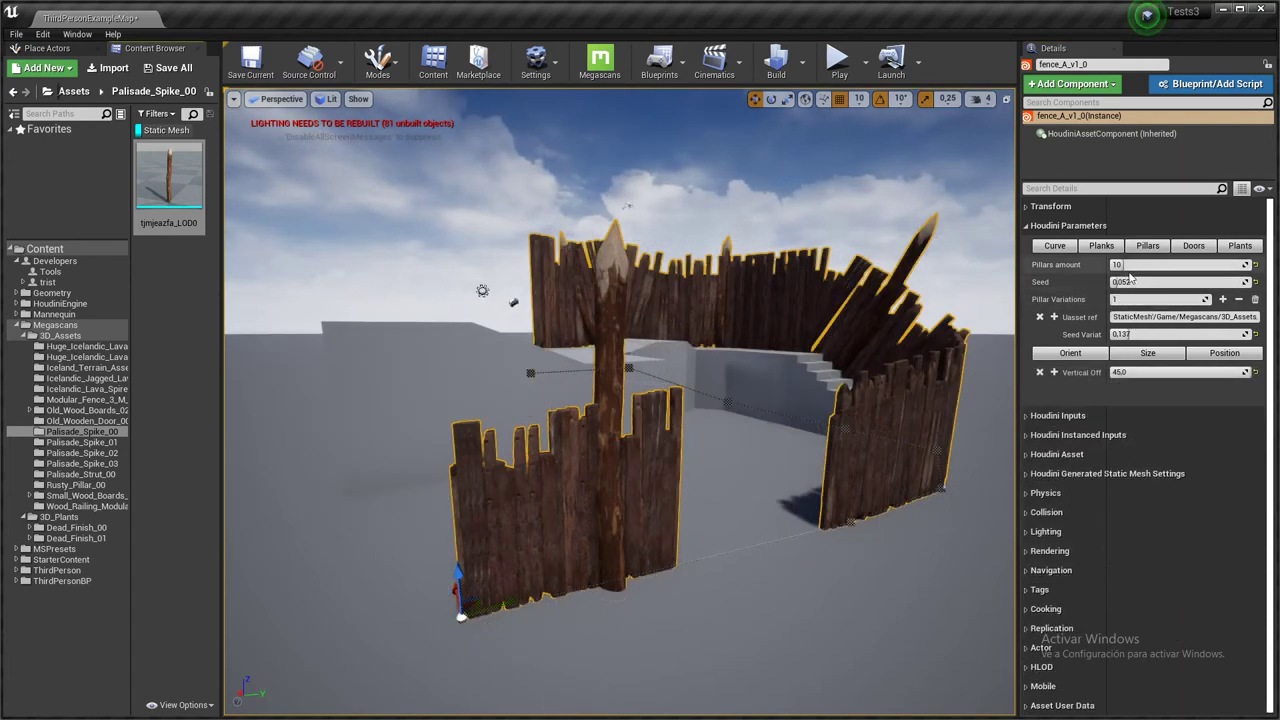
Increase the Pillars amount to 29 and inspect their distribution along the fence.
drag(1123, 265, 1150, 265)
right_drag(960, 331, 939, 303)
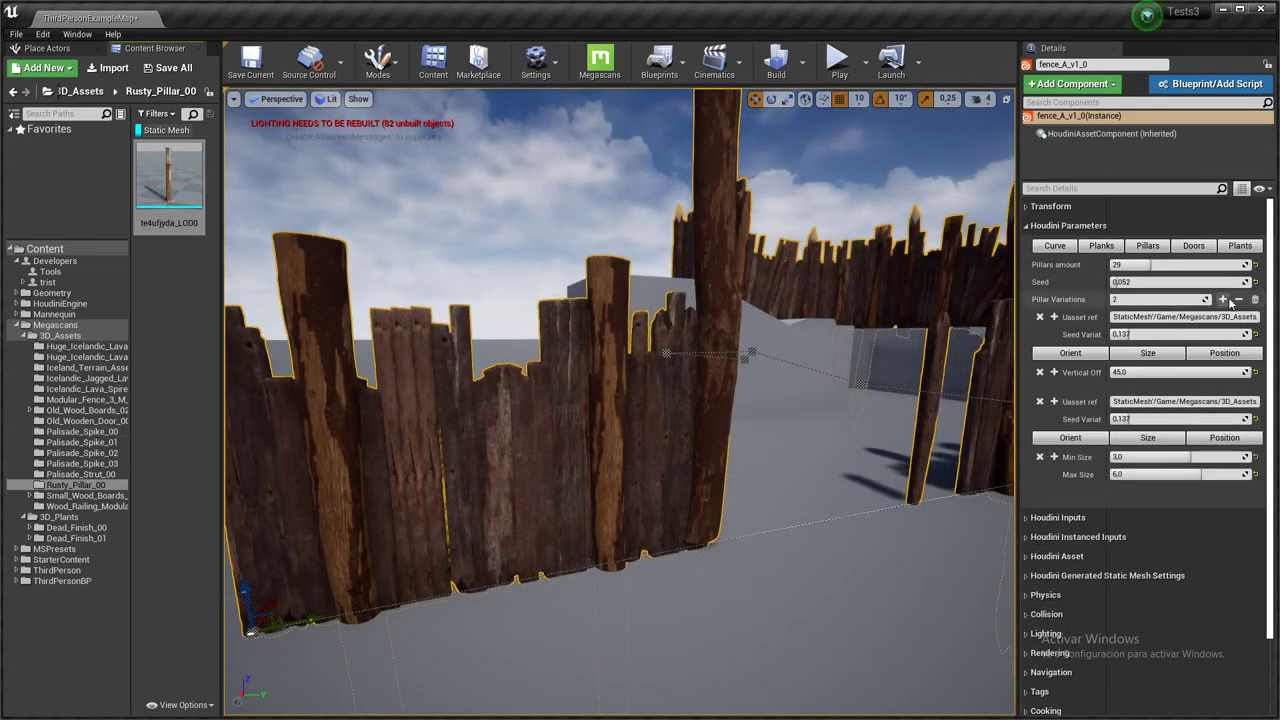
Add a third pillar variation using the Rusty_Pillar_00 mesh reference and inspect the pillars along the fence.
click(1223, 300)
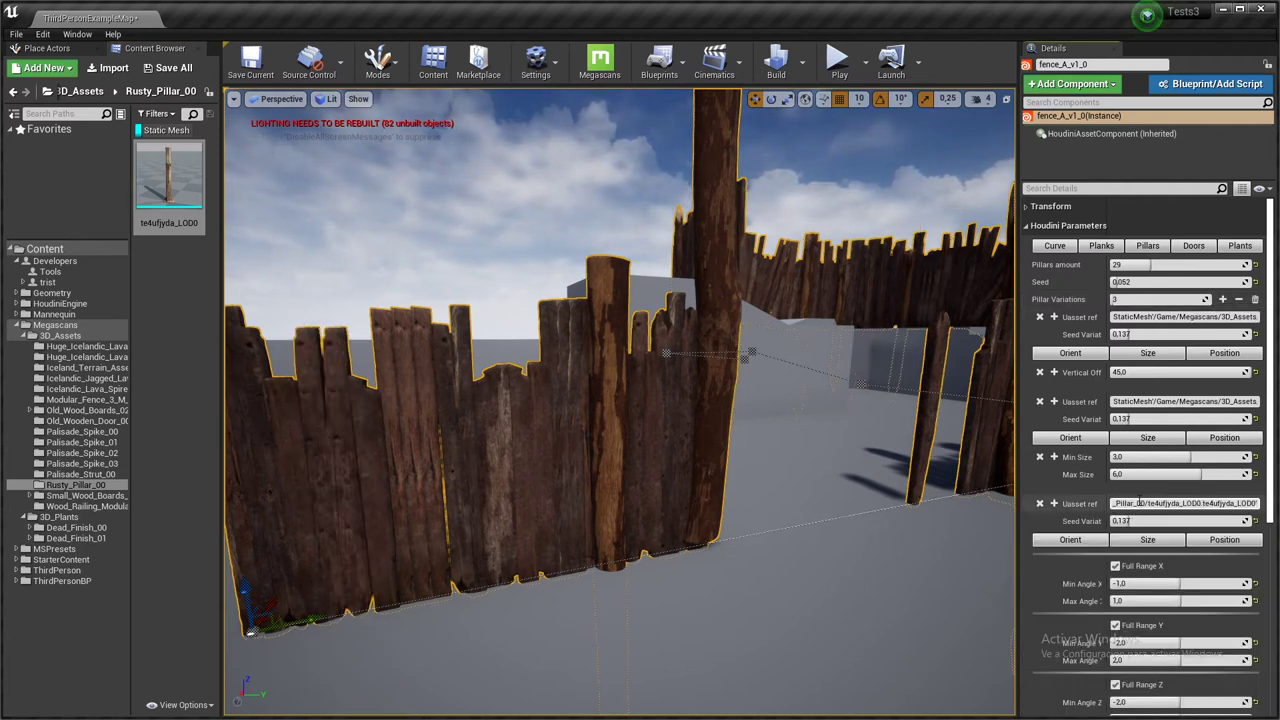
right_drag(648, 505, 622, 520)
key(q)
key(w)
key(w)
key(s)
key(e)
right_drag(537, 490, 483, 485)
right_drag(775, 471, 775, 471)
key(w)
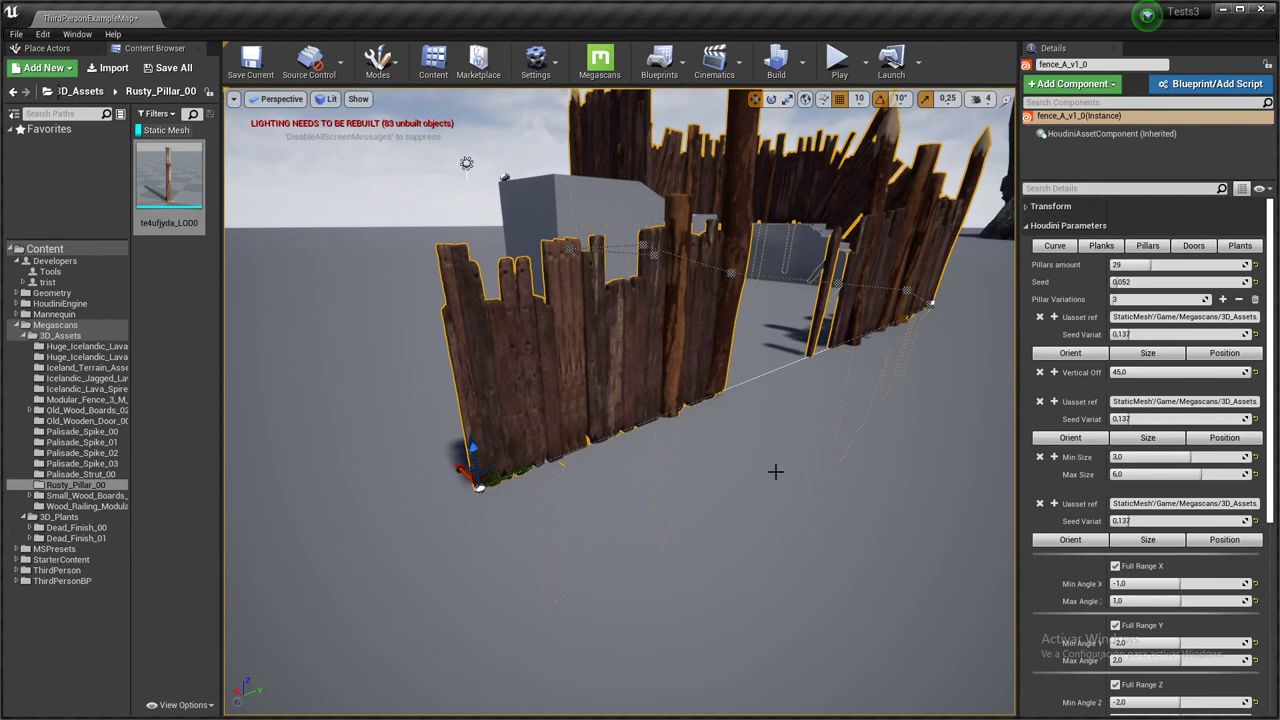
Set the third pillar variation's X angle range from -180 to 180 and inspect the base of the fence.
scroll(1110, 472, down, 3)
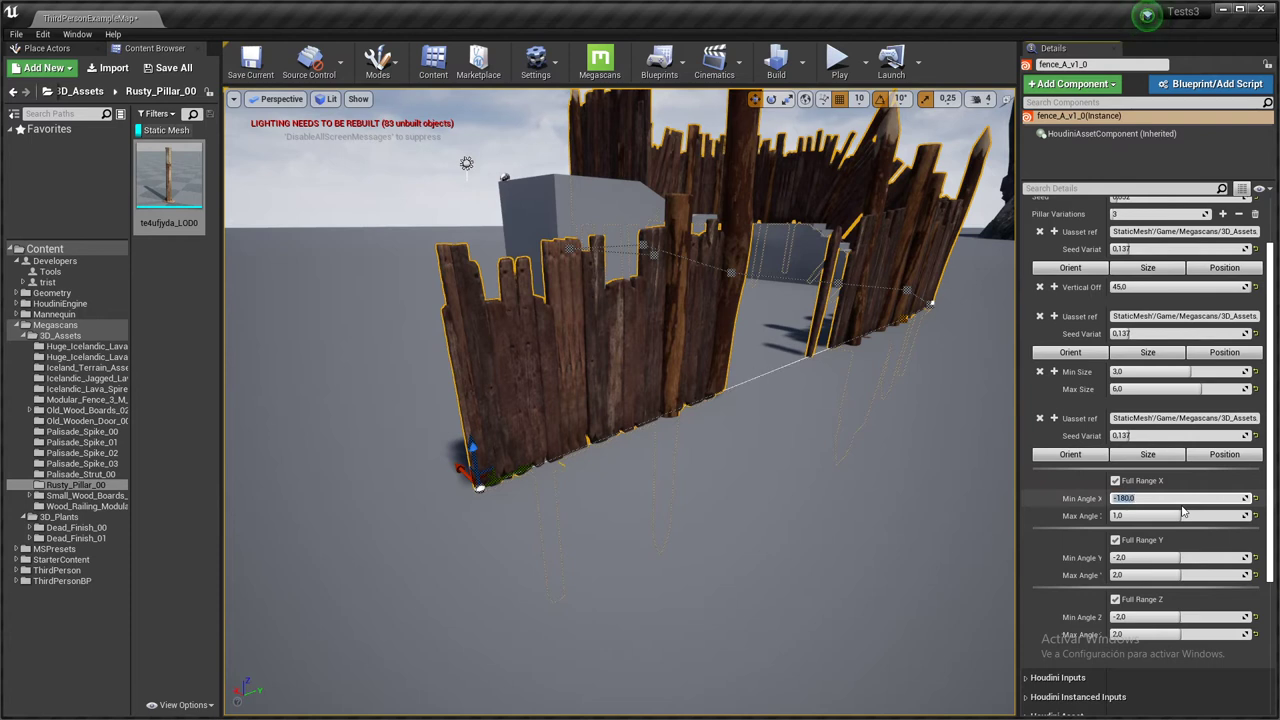
key(Return)
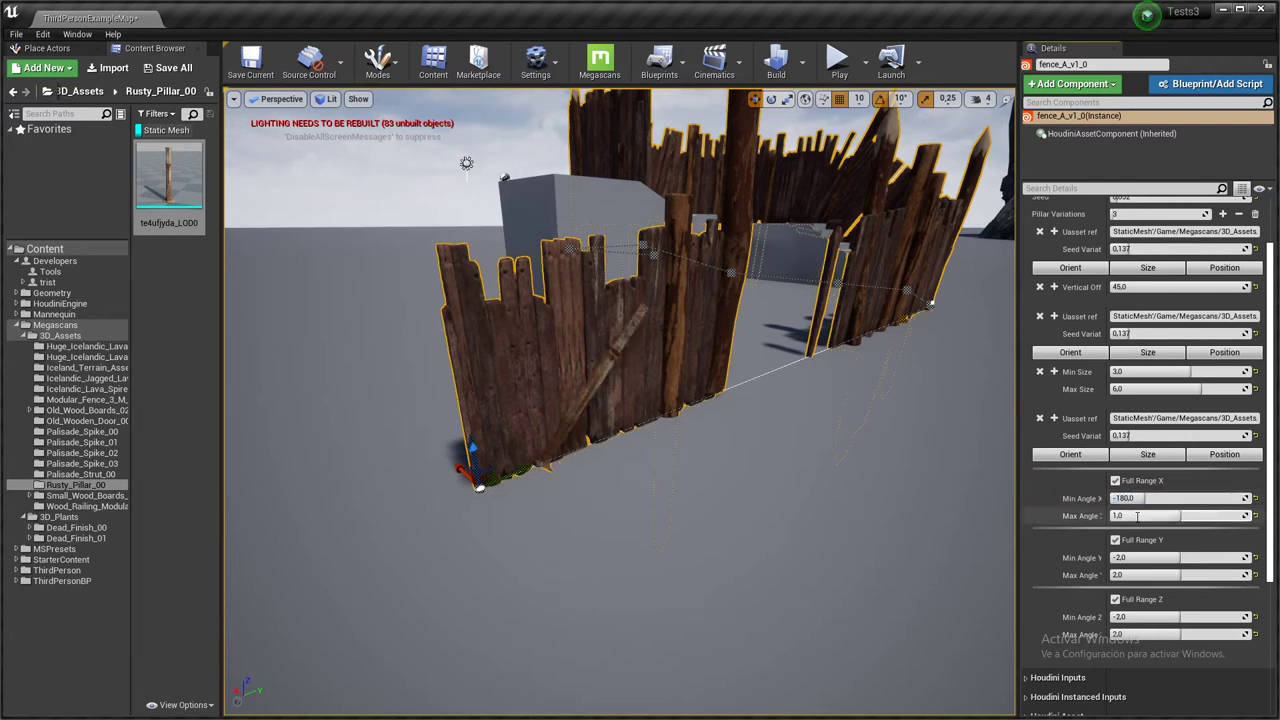
key(Return)
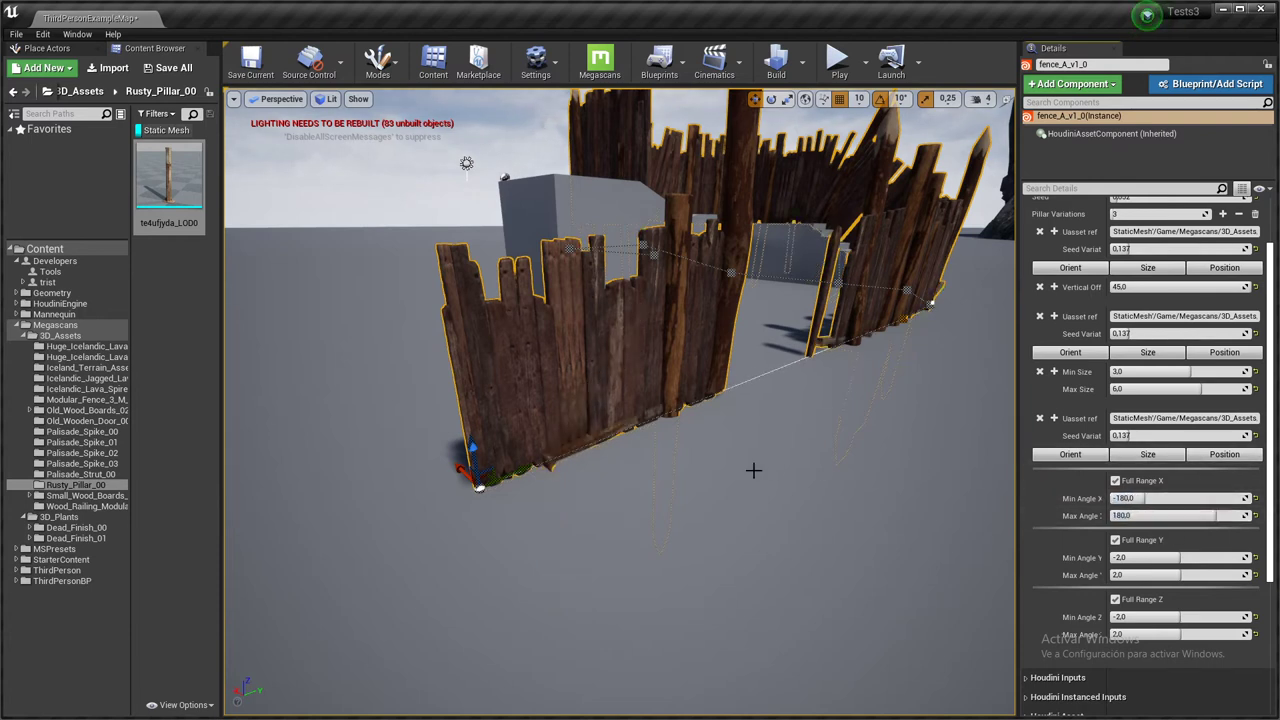
right_drag(751, 468, 702, 494)
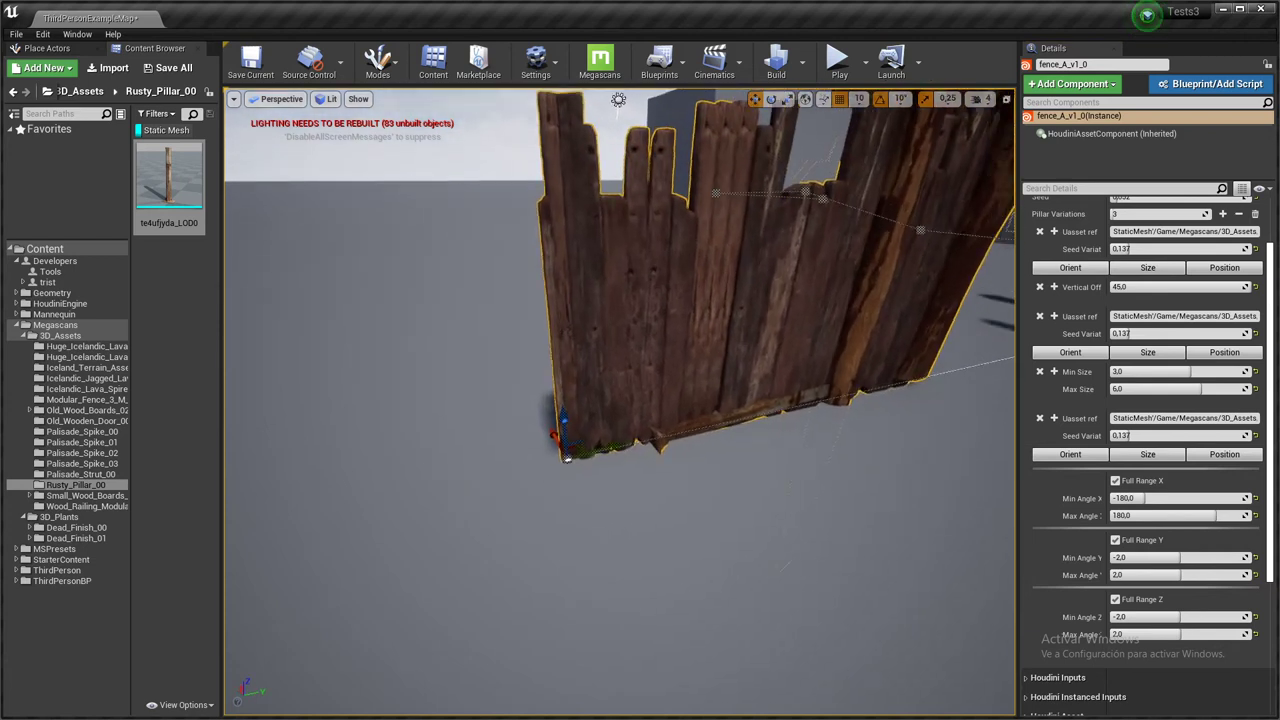
Turn off Full Range X for the third pillar variation and set its size range from 1.5 to 2.0.
click(1115, 481)
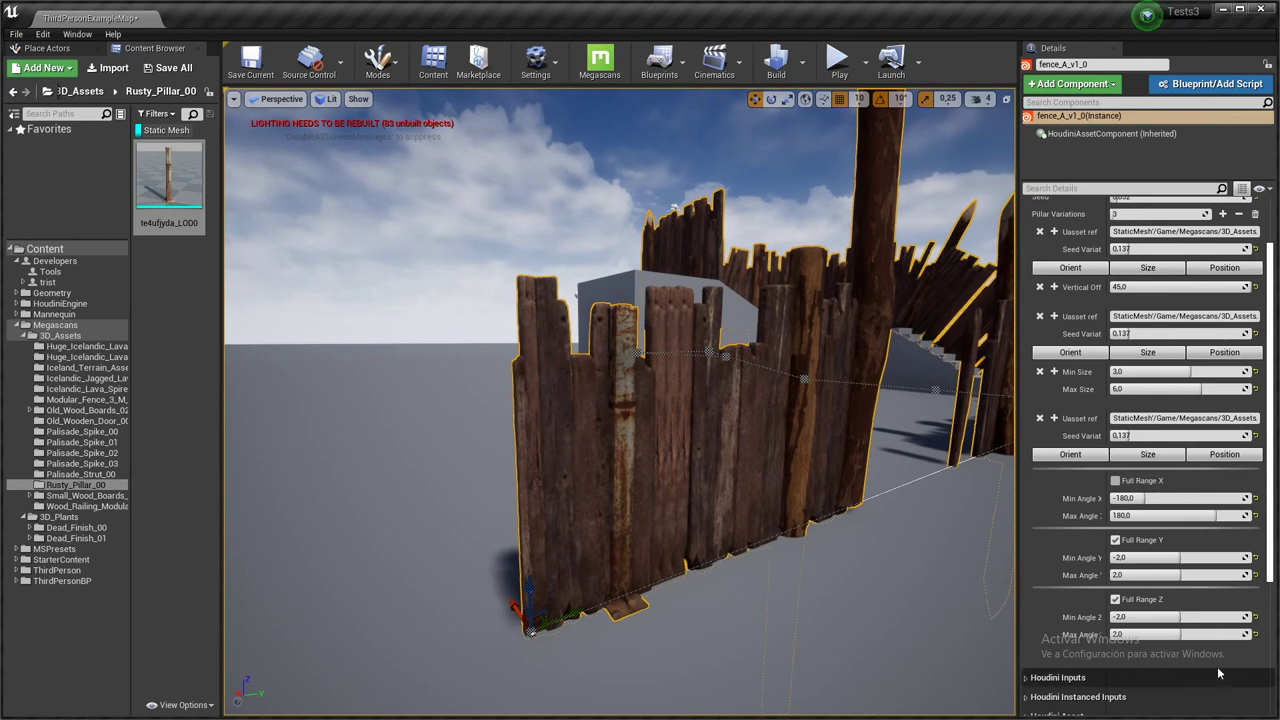
click(1148, 454)
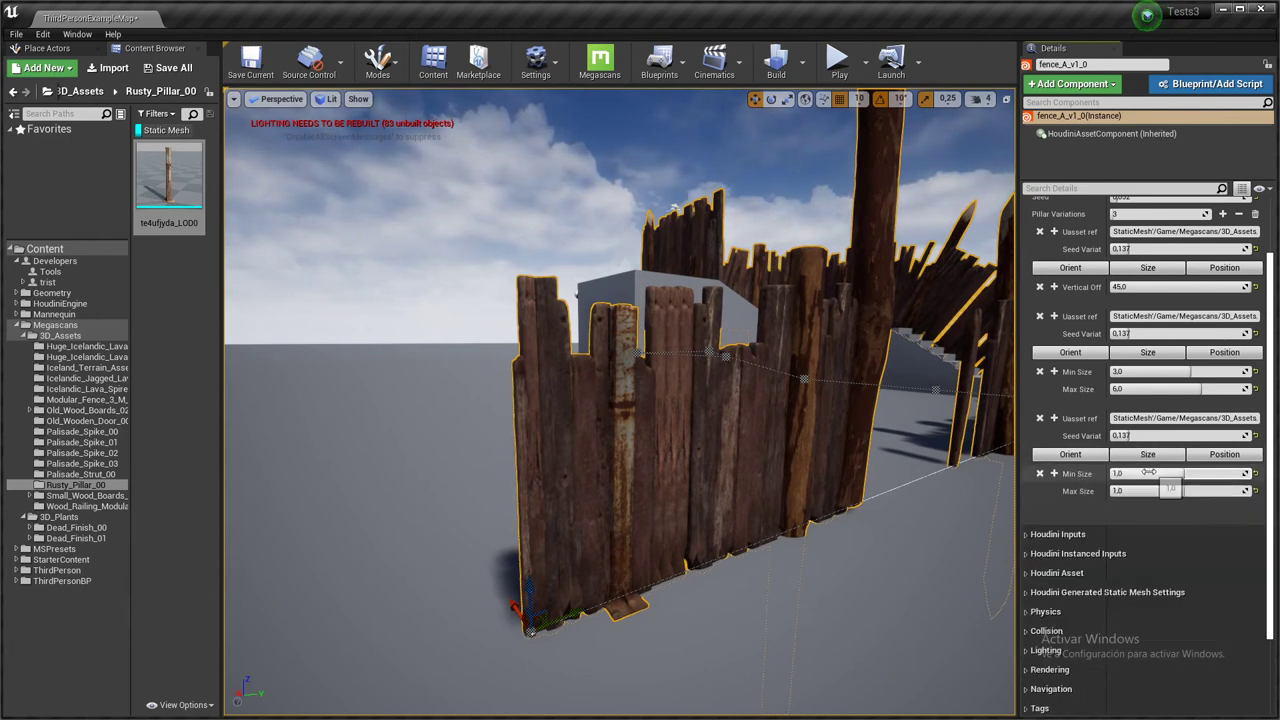
drag(1185, 474, 1193, 478)
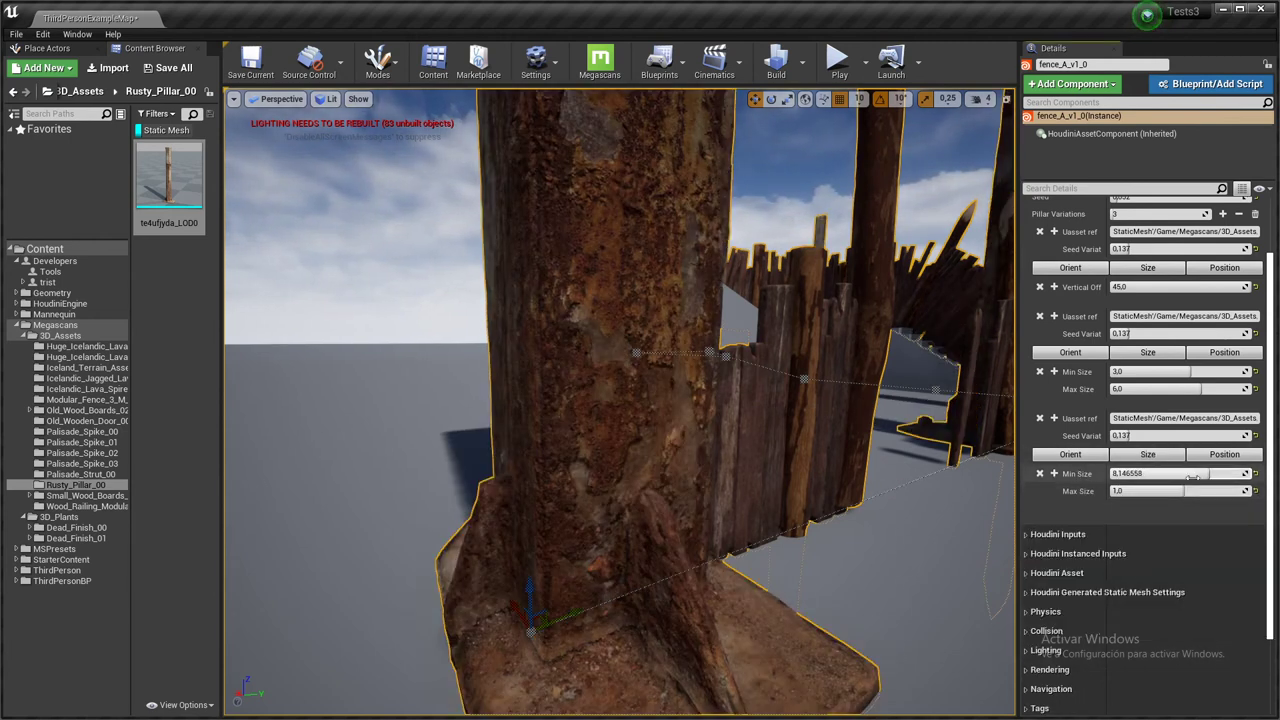
click(1149, 474)
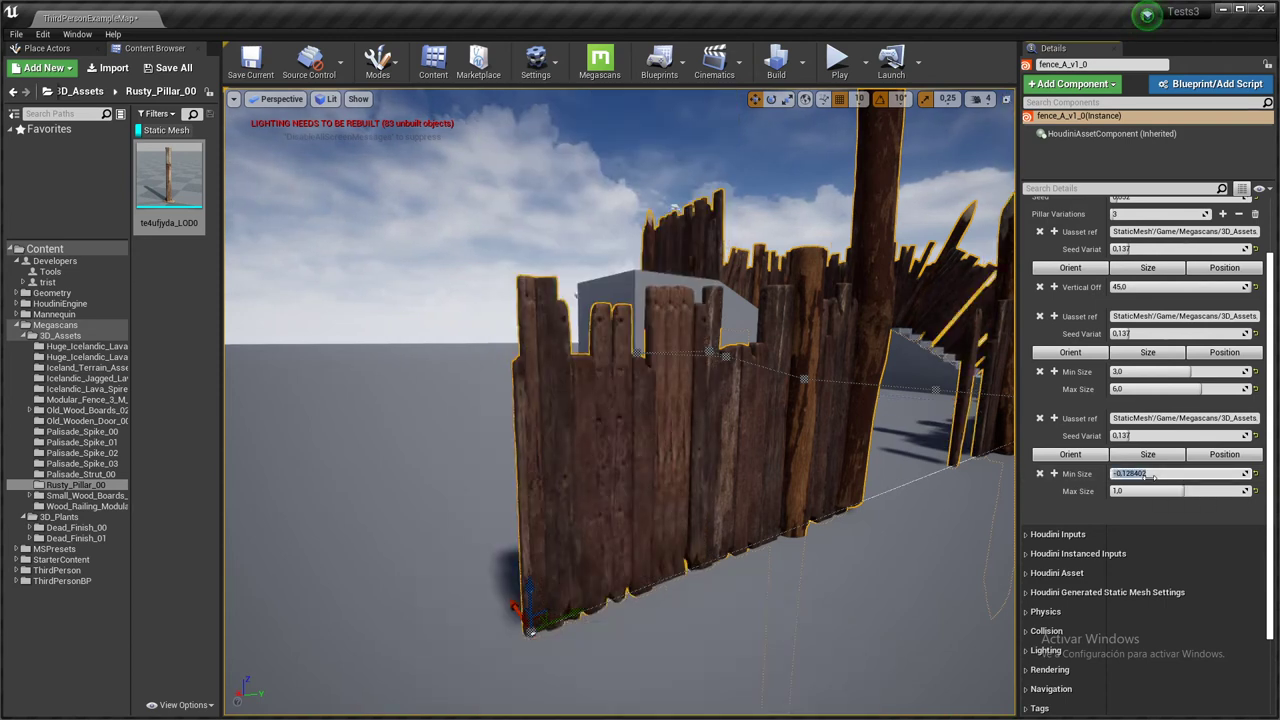
text(1.5)
key(Return)
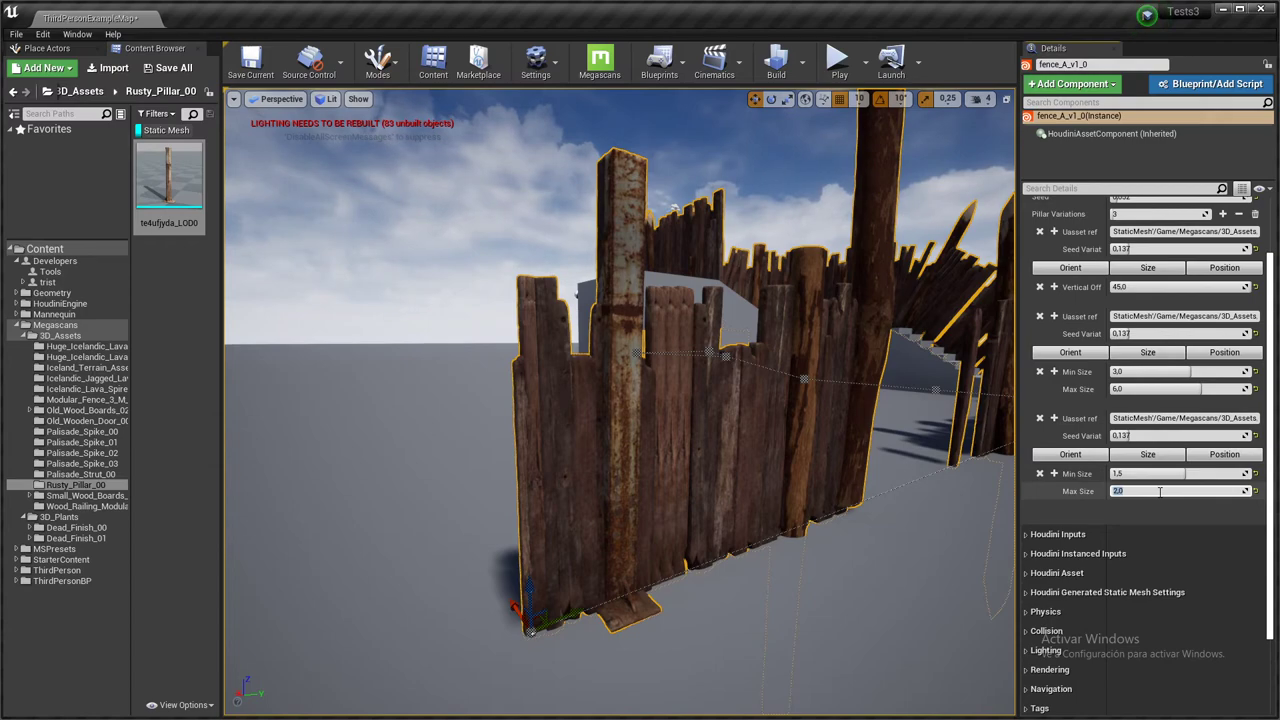
key(Return)
Inspect the pillars along the fence and change the pillars' Seed to vary their distribution.
right_drag(800, 480, 960, 460)
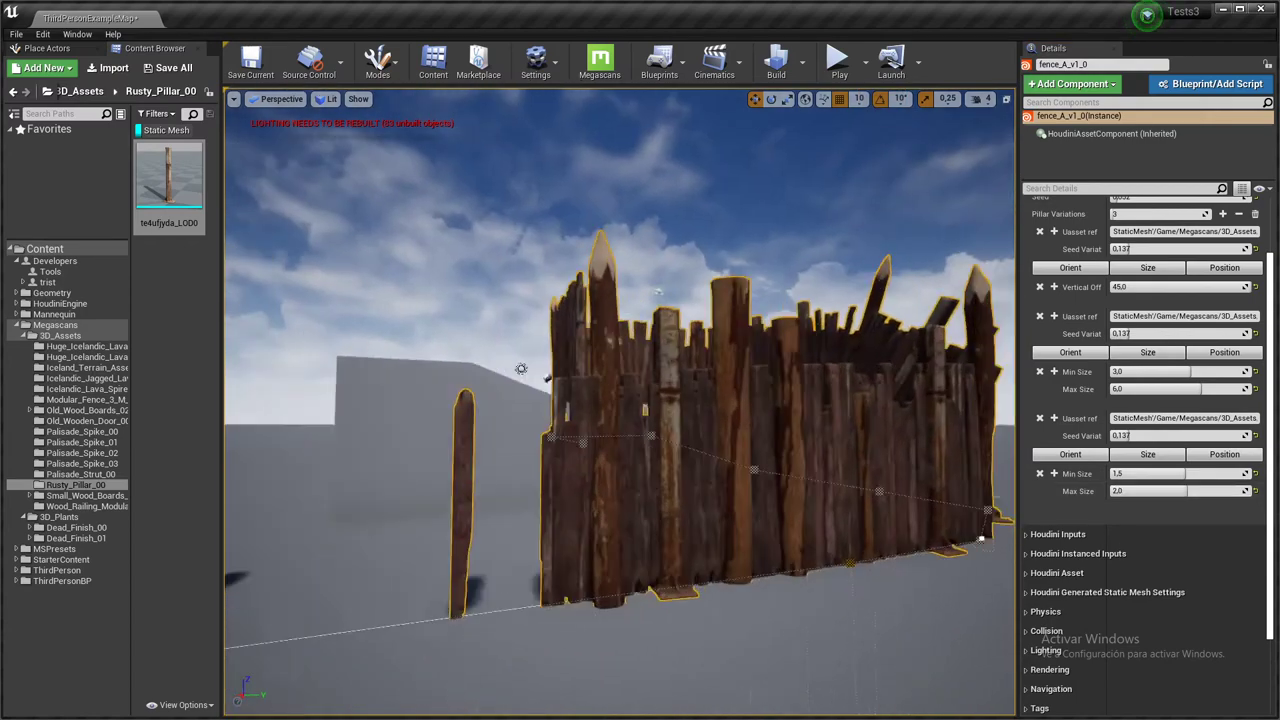
right_drag(547, 378, 575, 390)
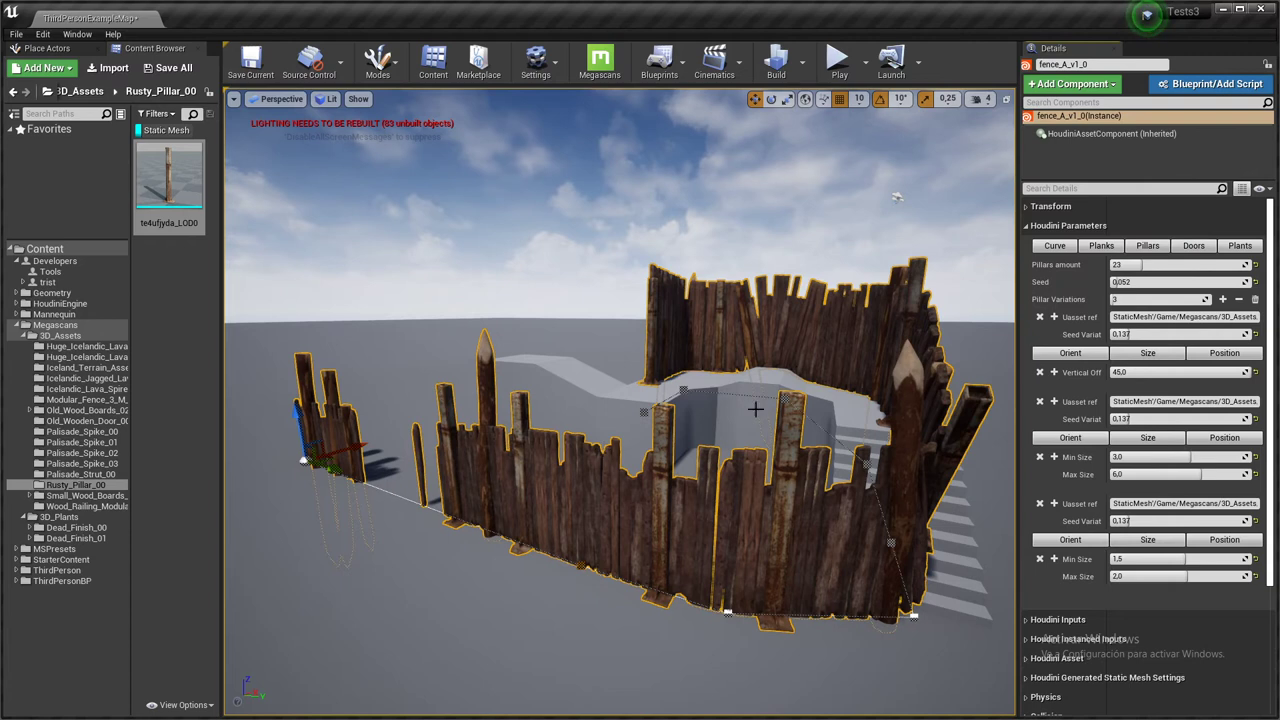
drag(1121, 282, 1153, 284)
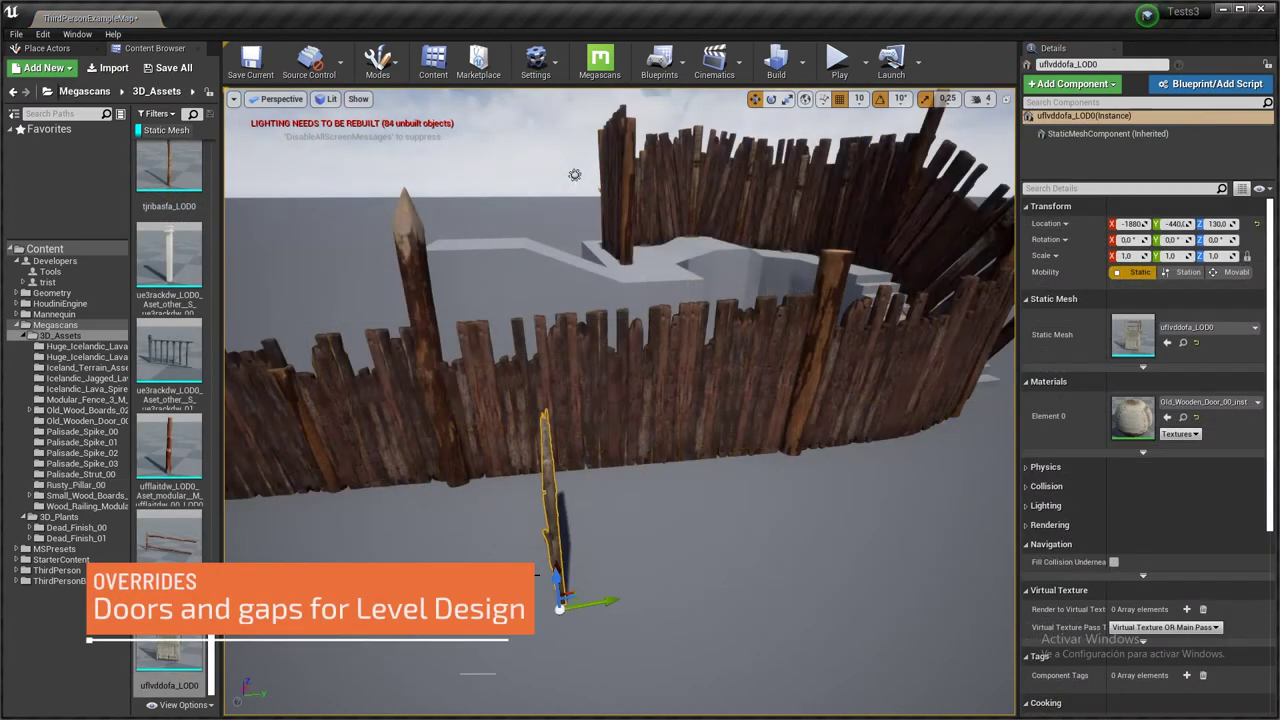
Rotate the wooden door 100° about its vertical axis.
alt+drag(620, 400, 665, 418)
key(e)
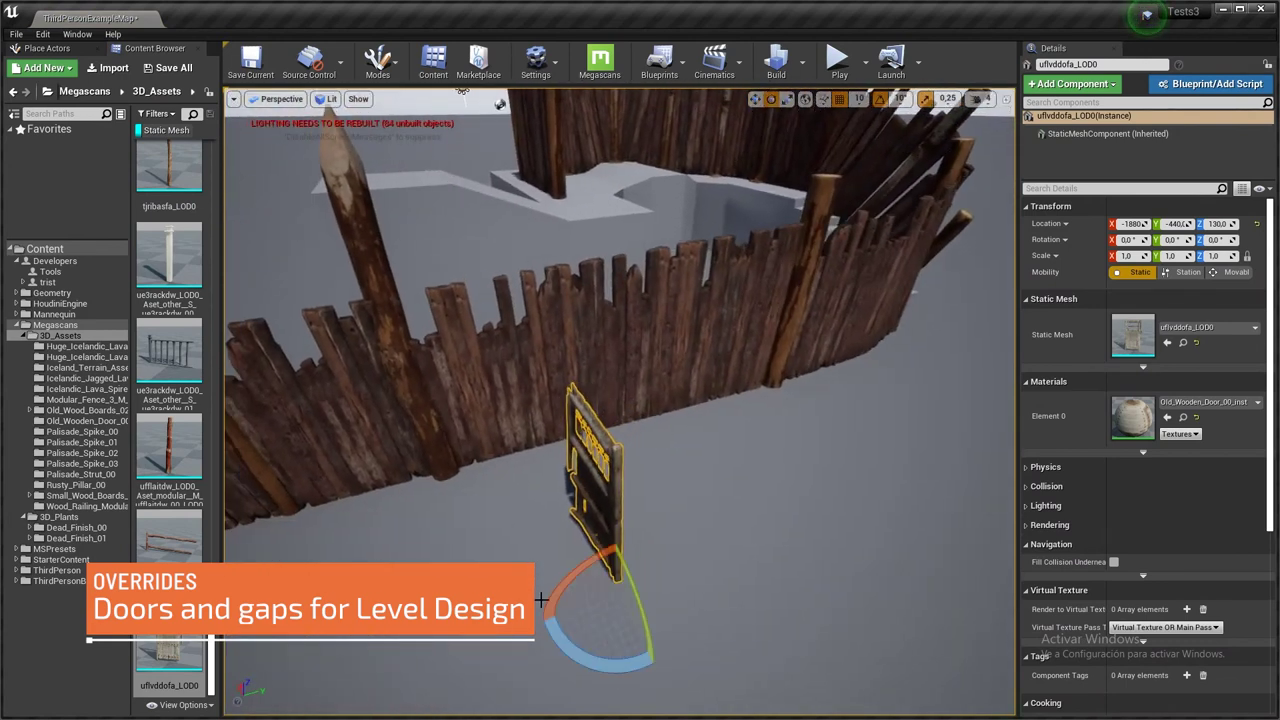
drag(582, 648, 528, 606)
drag(680, 541, 688, 566)
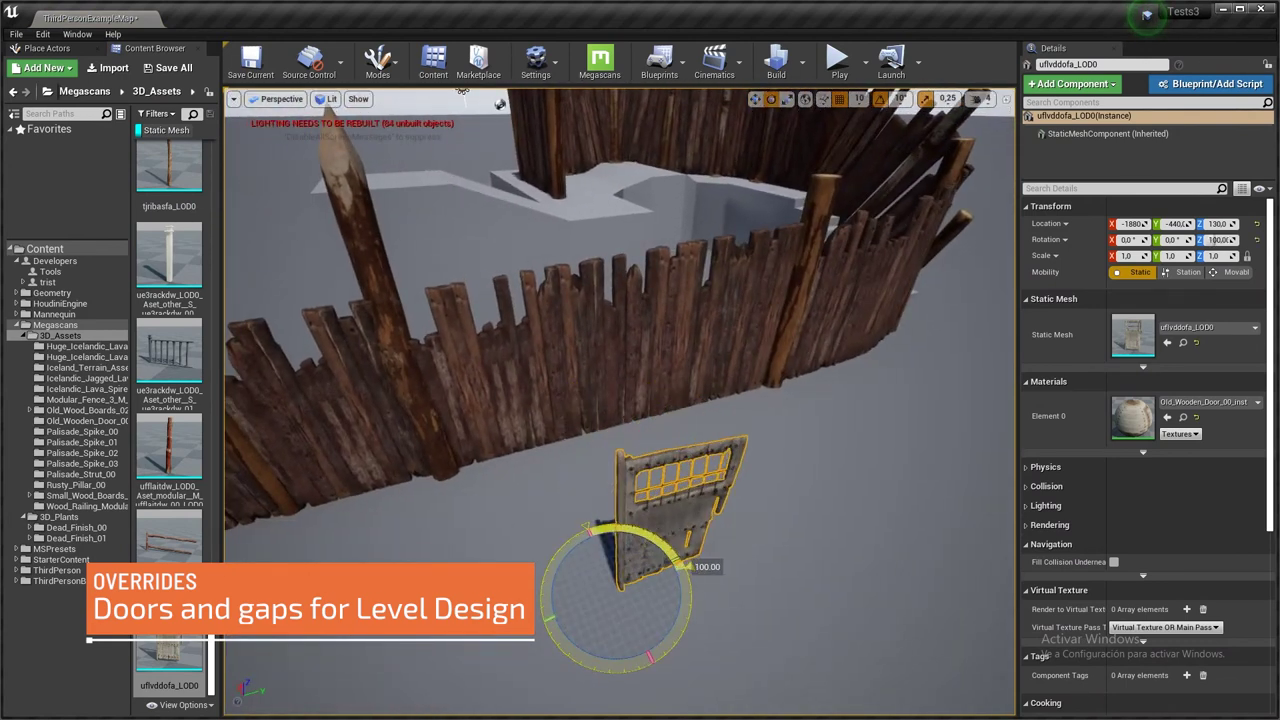
Move the wooden door into the fence line, to about -1640 on the X axis.
alt+drag(706, 640, 746, 629)
key(w)
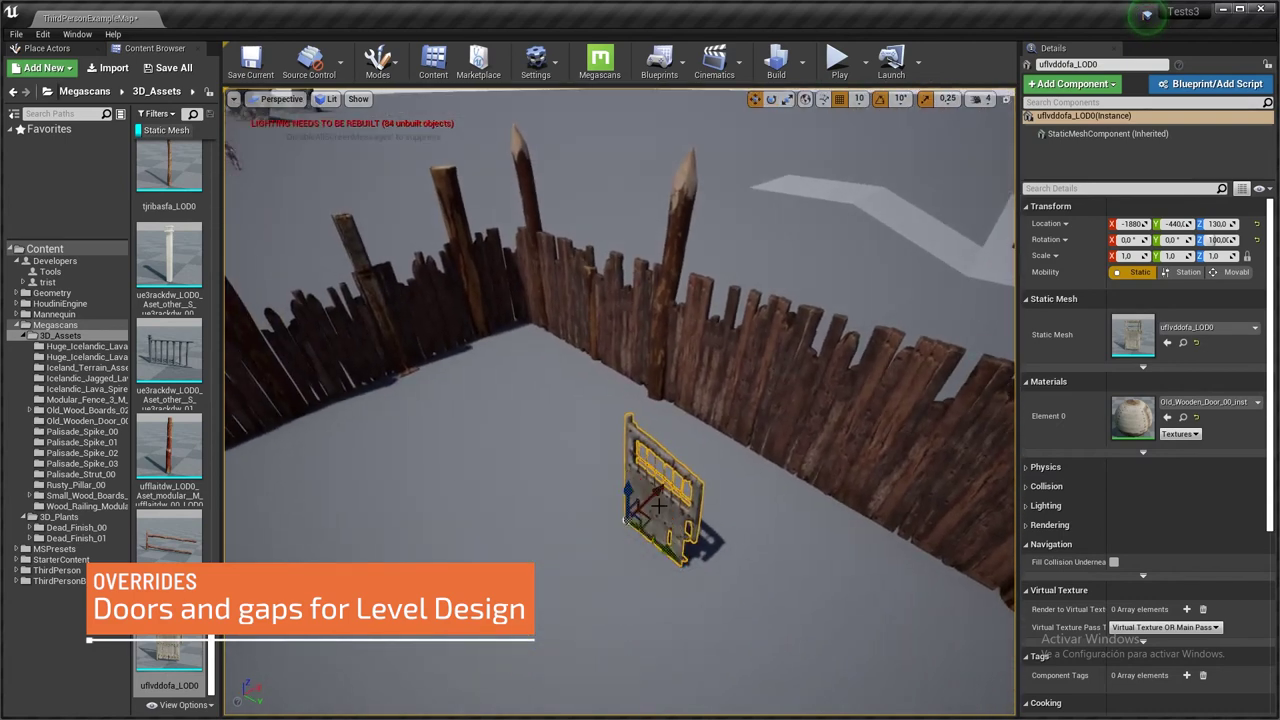
drag(654, 501, 970, 440)
right_drag(732, 446, 708, 422)
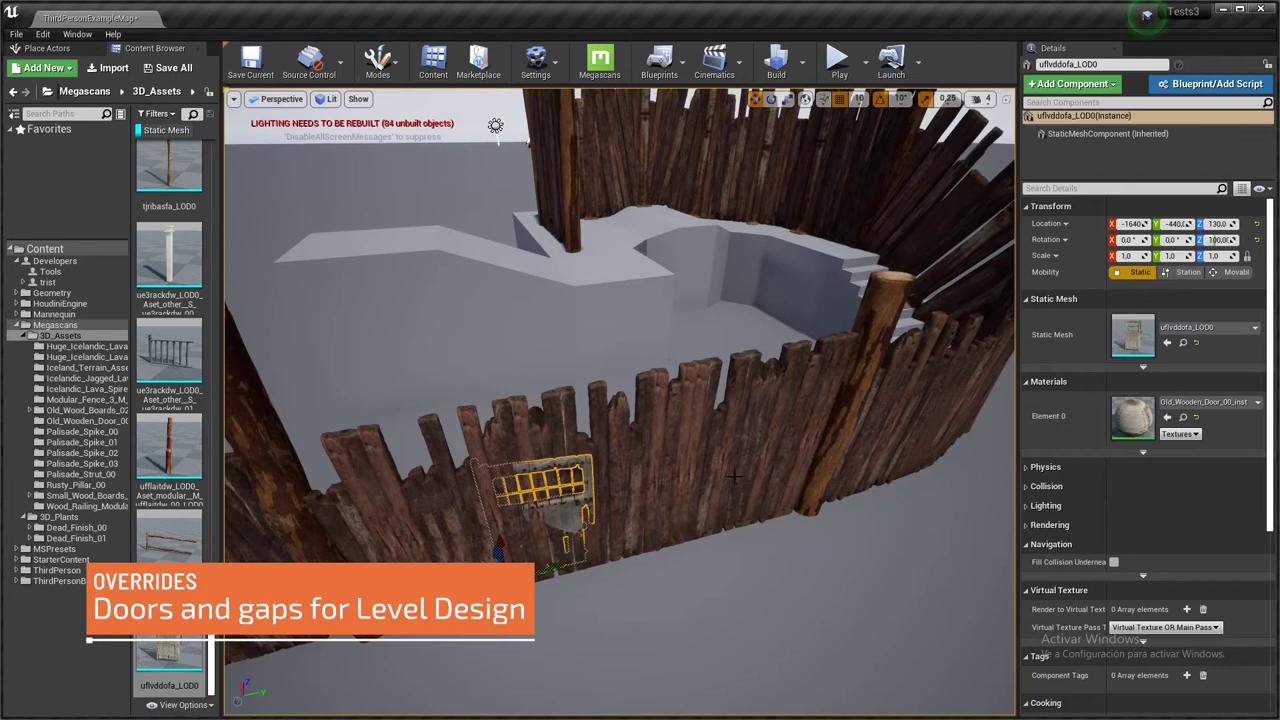
Assign the wooden door uflvddofa_LOD0 to the fence's Doors world outliner input.
click(755, 467)
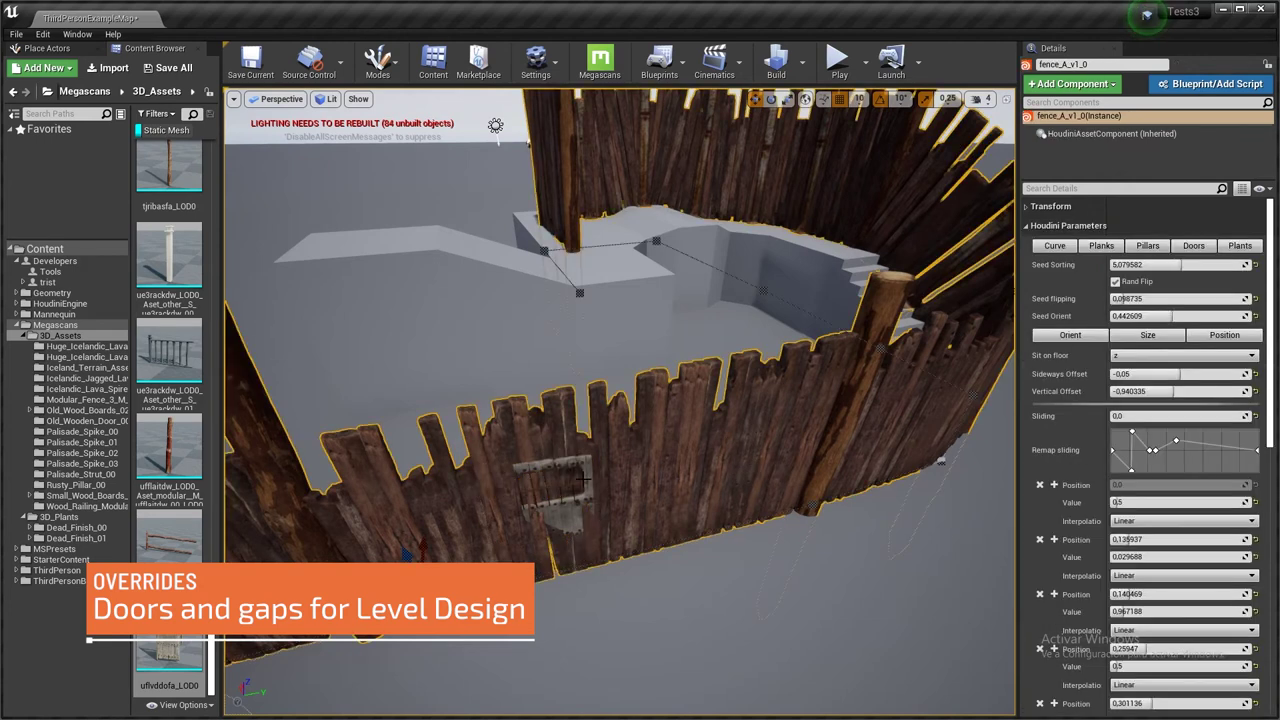
click(1193, 246)
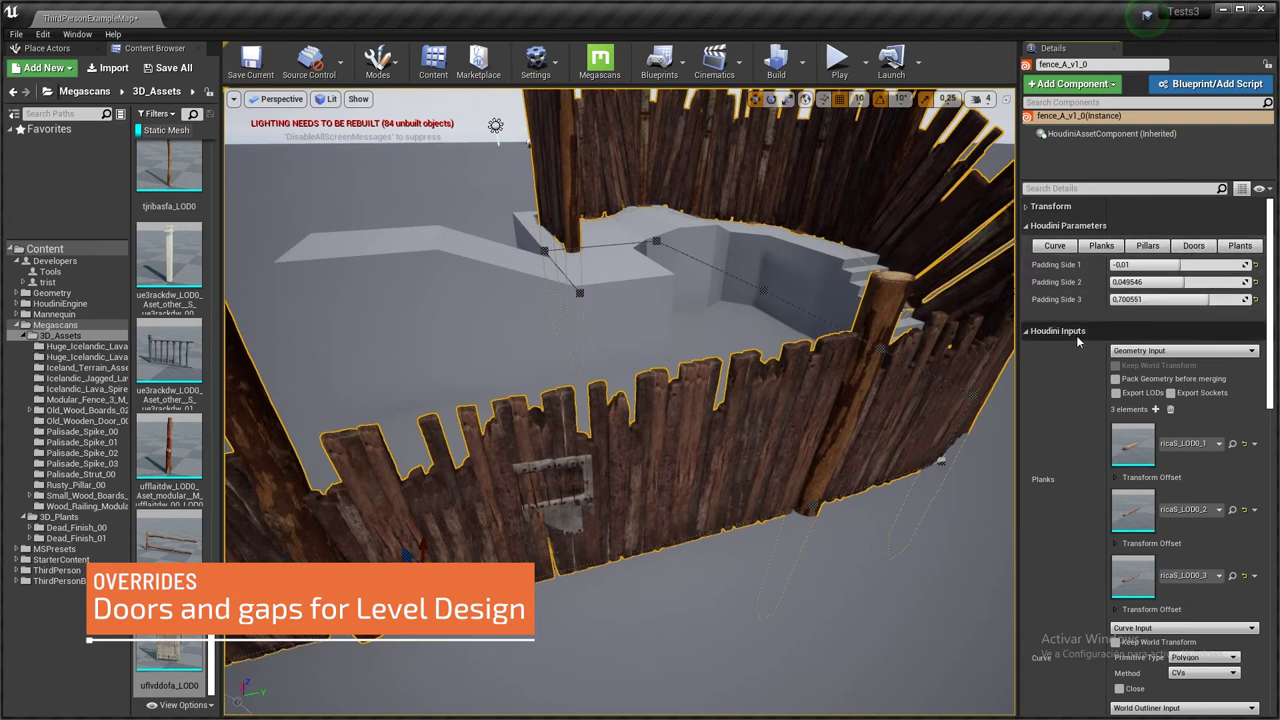
scroll(1137, 508, down, 5)
scroll(1135, 505, down, 3)
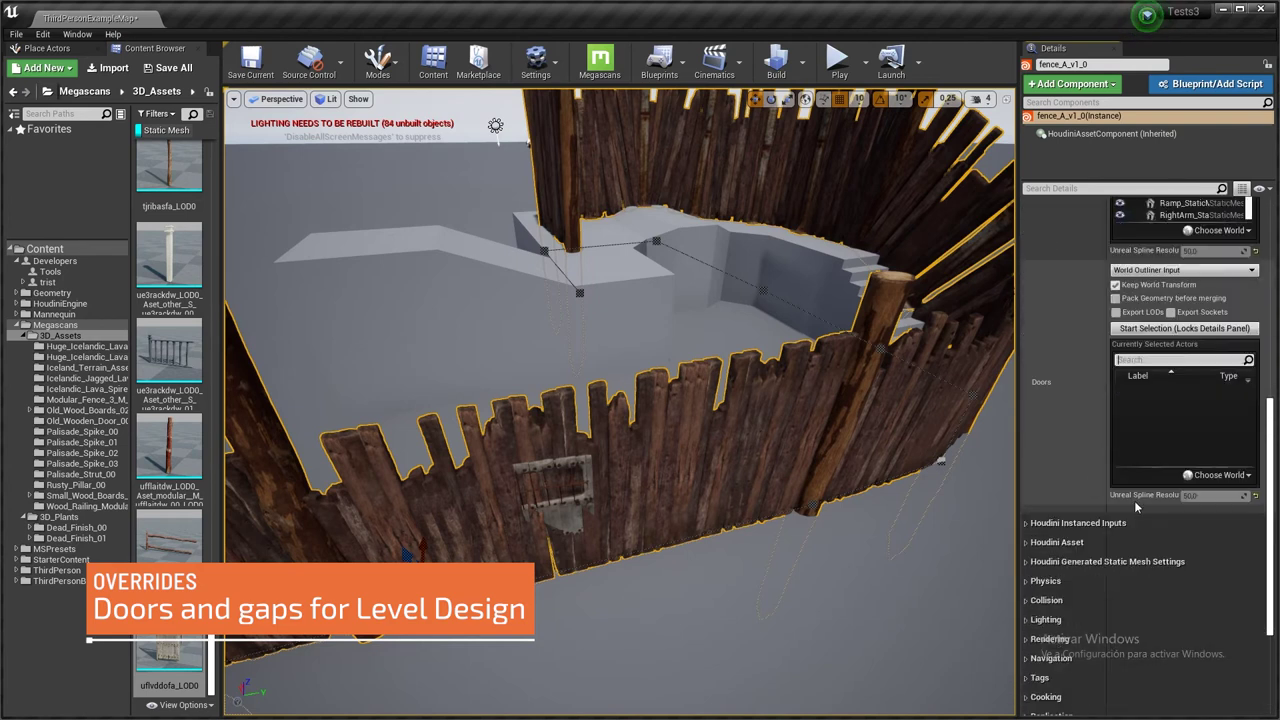
click(1155, 336)
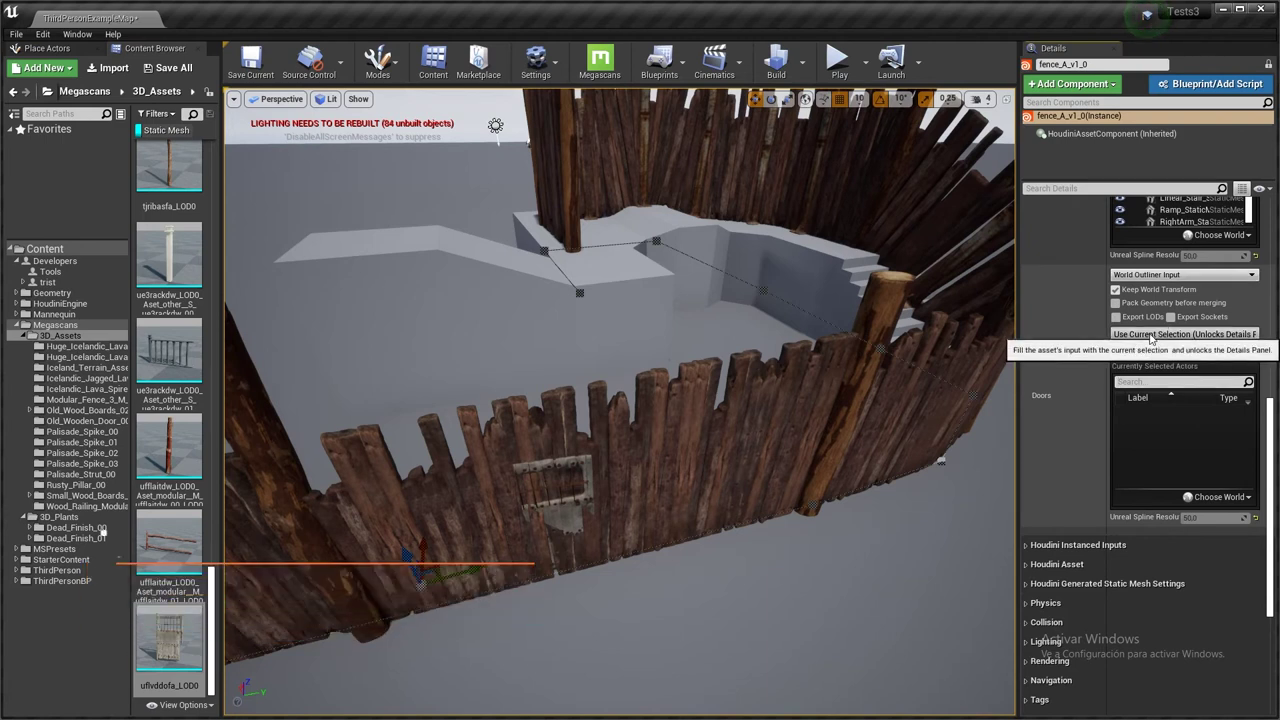
click(1152, 334)
click(1157, 330)
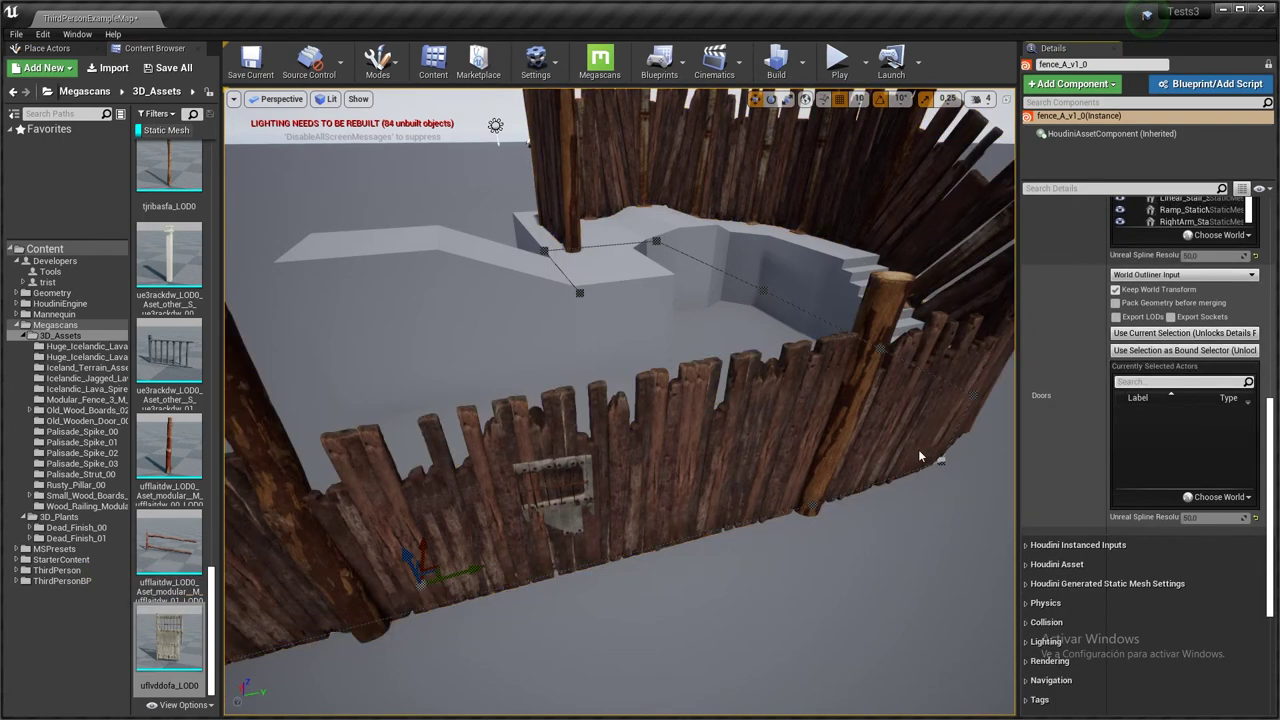
click(577, 512)
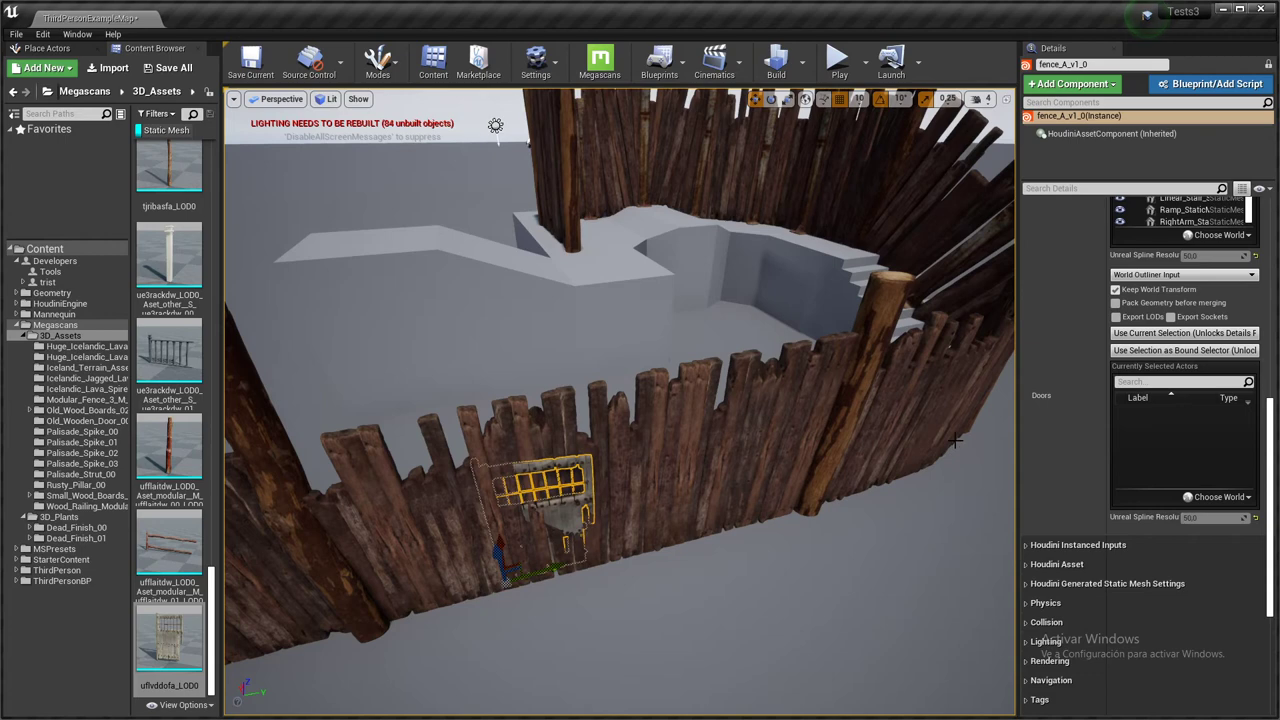
click(1183, 333)
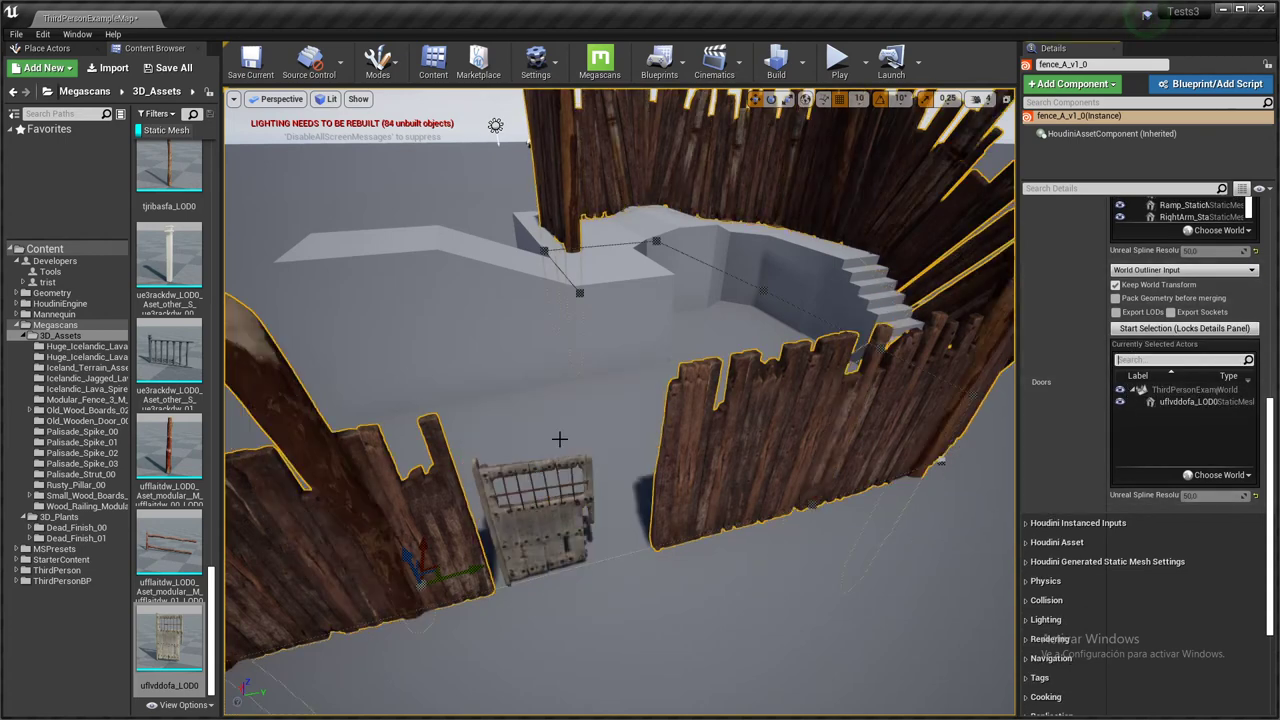
Set the fence's door Padding Side 1 and Padding Side 2 to 0.
right_drag(567, 485, 490, 473)
click(626, 482)
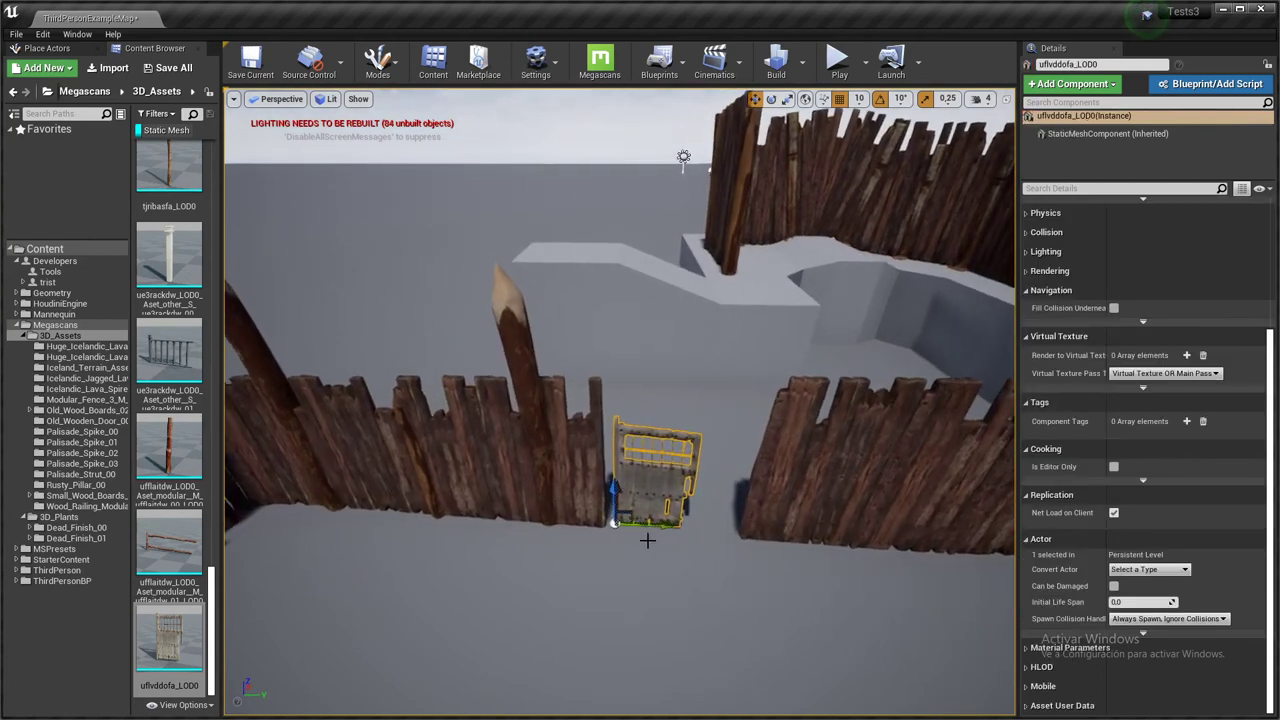
right_drag(684, 492, 676, 458)
click(822, 486)
scroll(1090, 420, up, 10)
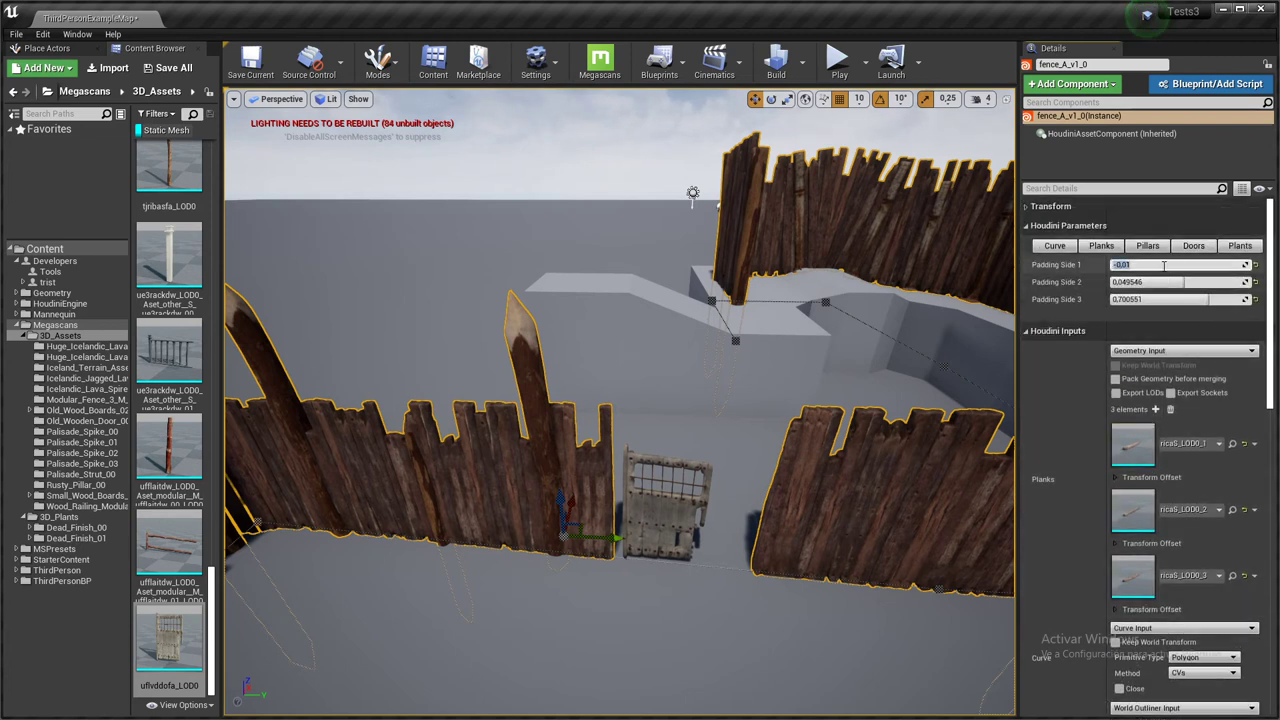
key(Return)
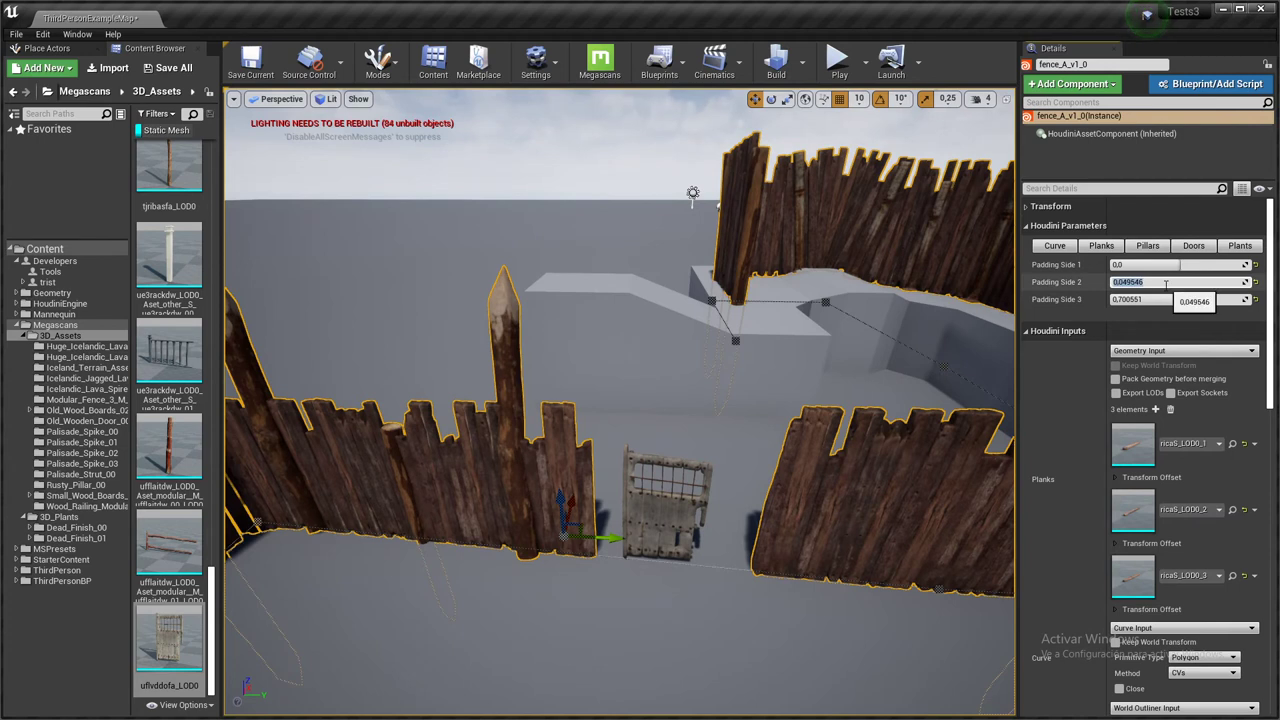
key(Return)
Set the door Padding Side 3 to 0 and inspect the fence opening around the door with editor overlays hidden.
click(1173, 300)
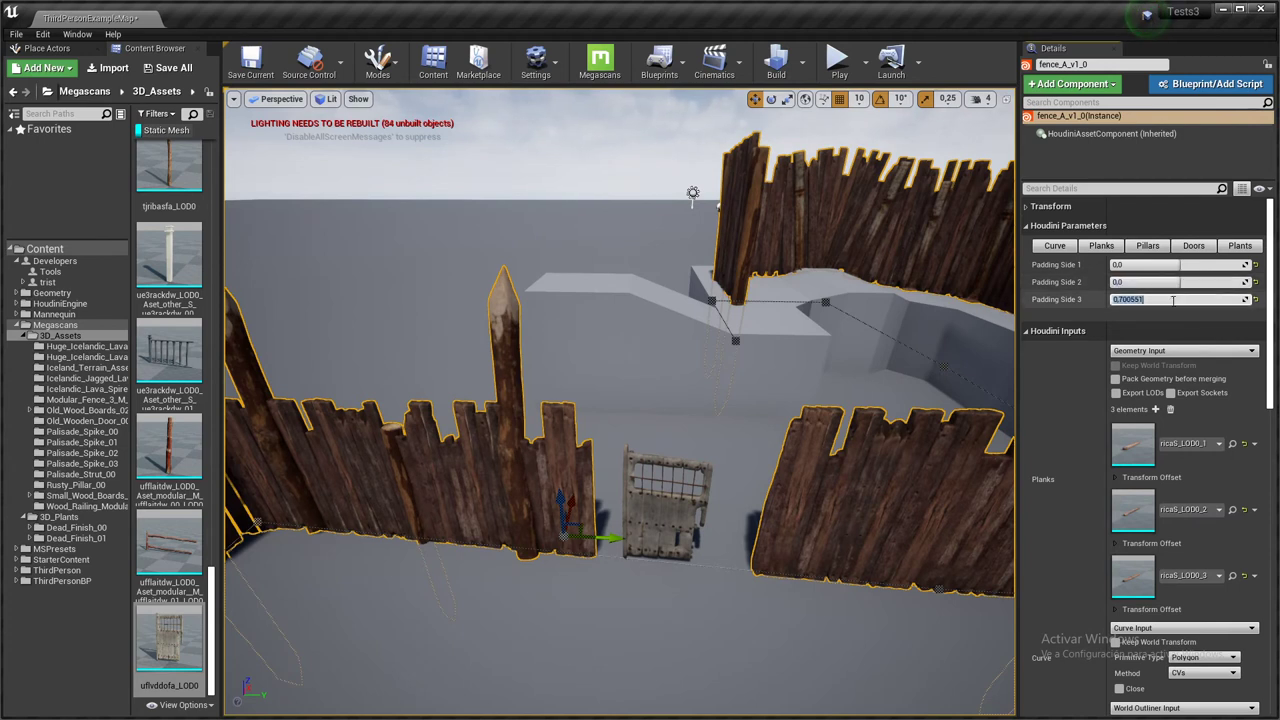
right_drag(738, 491, 790, 565)
key(w)
key(d)
mouse_move(693, 492)
right_down()
mouse_move(628, 490)
mouse_move(668, 496)
right_up()
key(g)
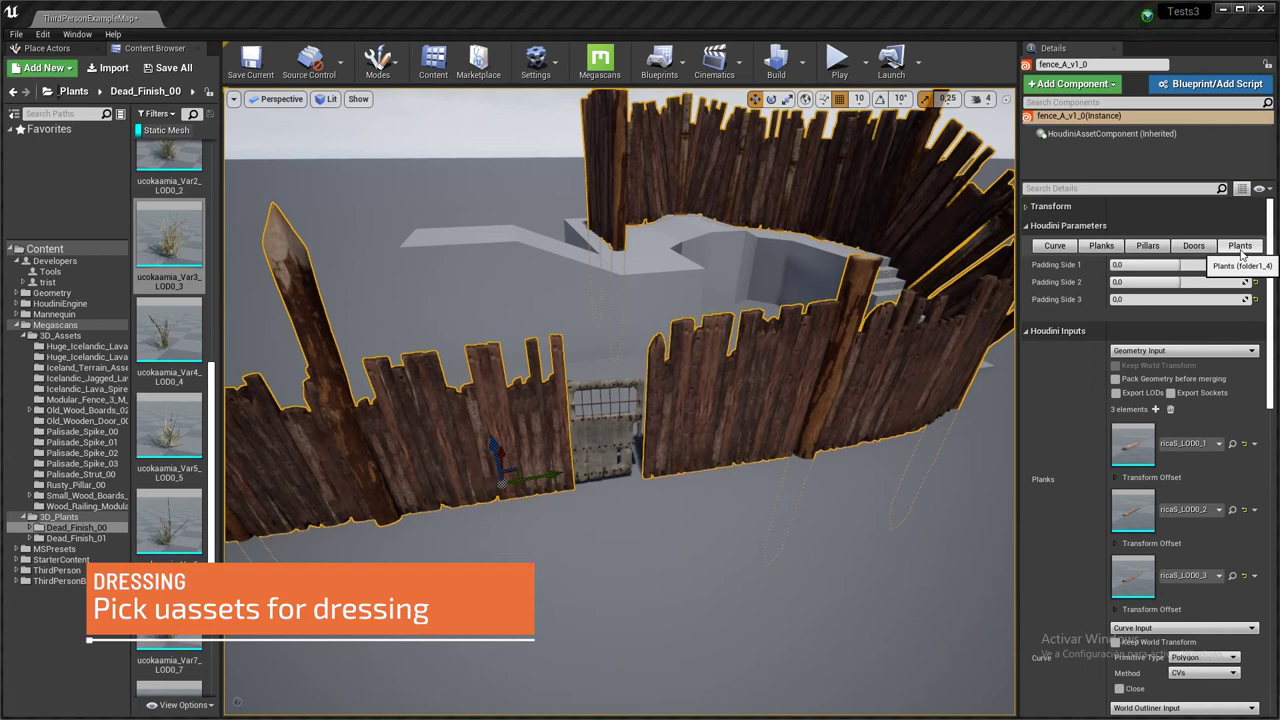
Add one value to the fence's plants and fill it with the ucokaamia_Var1_LOD0_1 mesh reference from Dead_Finish_00.
click(1240, 246)
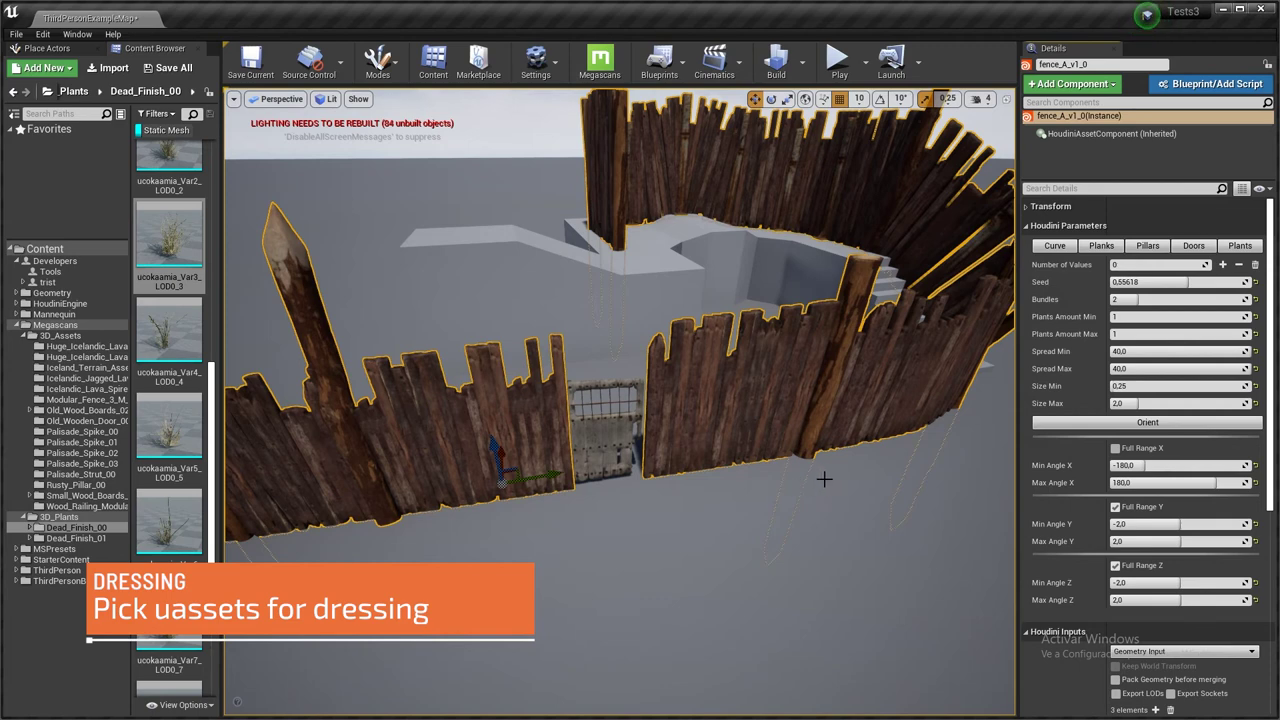
right_drag(814, 482, 875, 545)
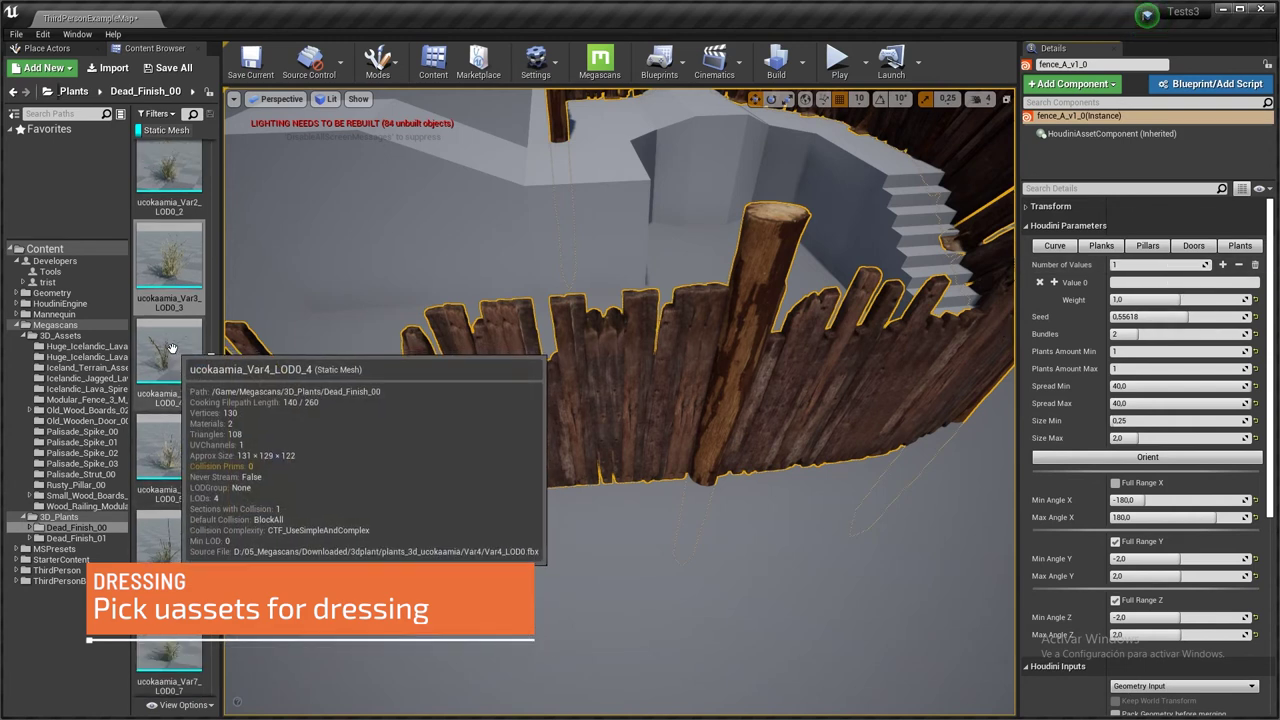
scroll(175, 352, up, 4)
scroll(175, 352, down, 1)
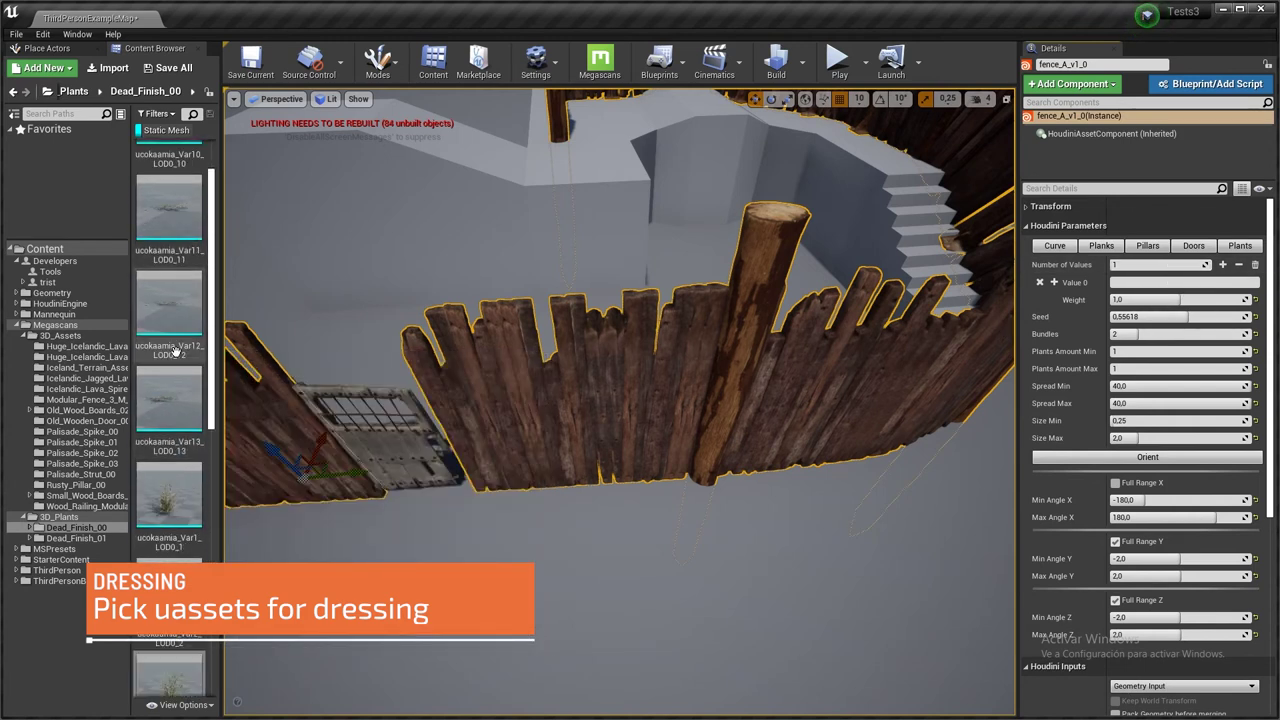
click(171, 357)
right_click(171, 357)
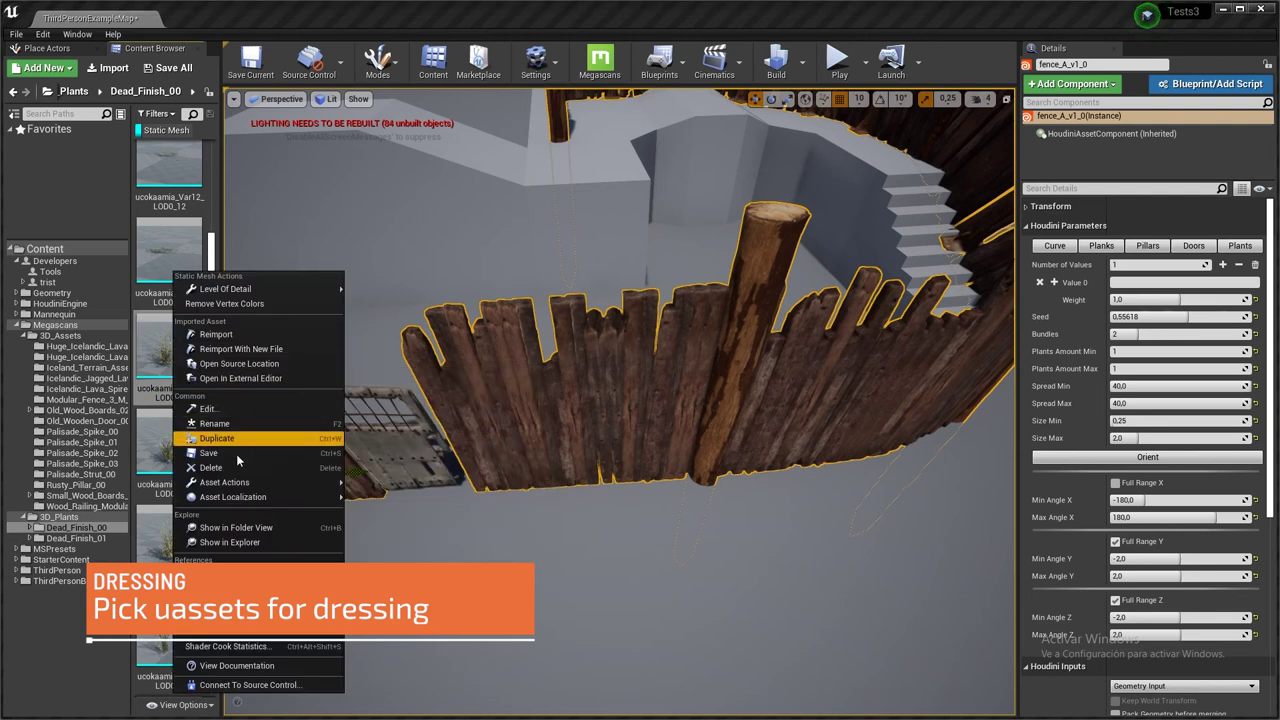
mouse_move(262, 484)
key(Escape)
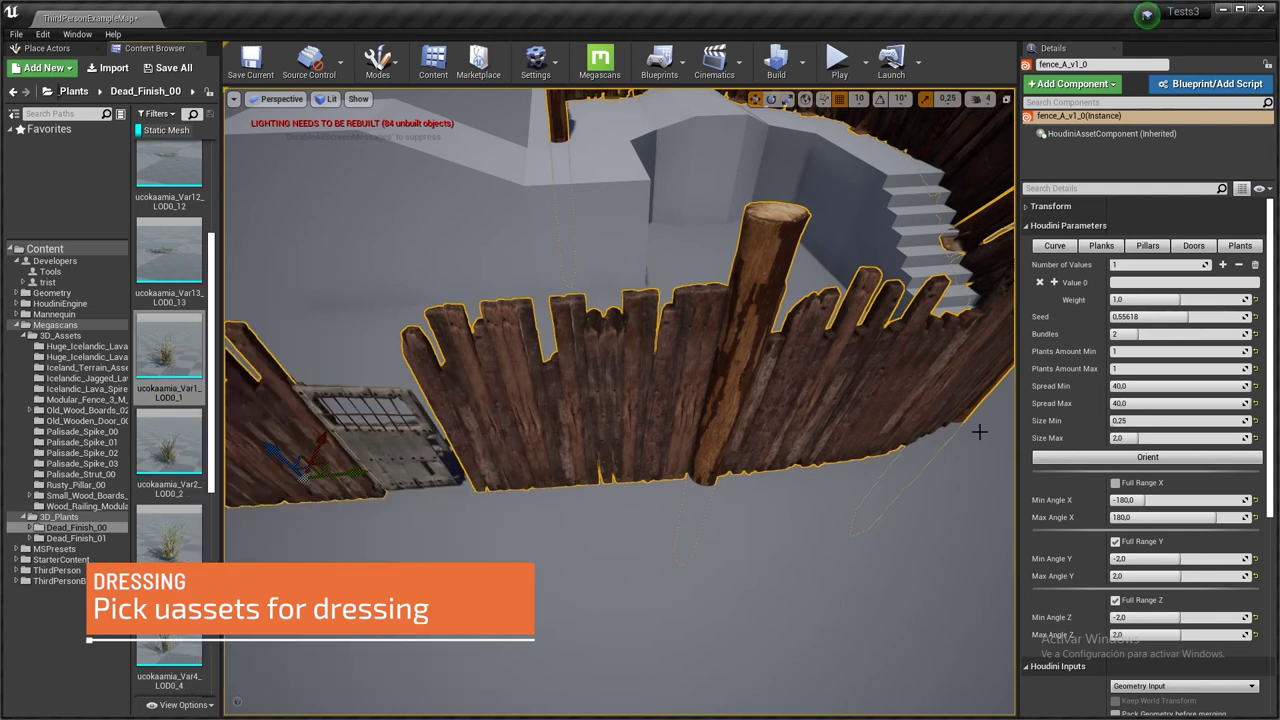
click(1154, 283)
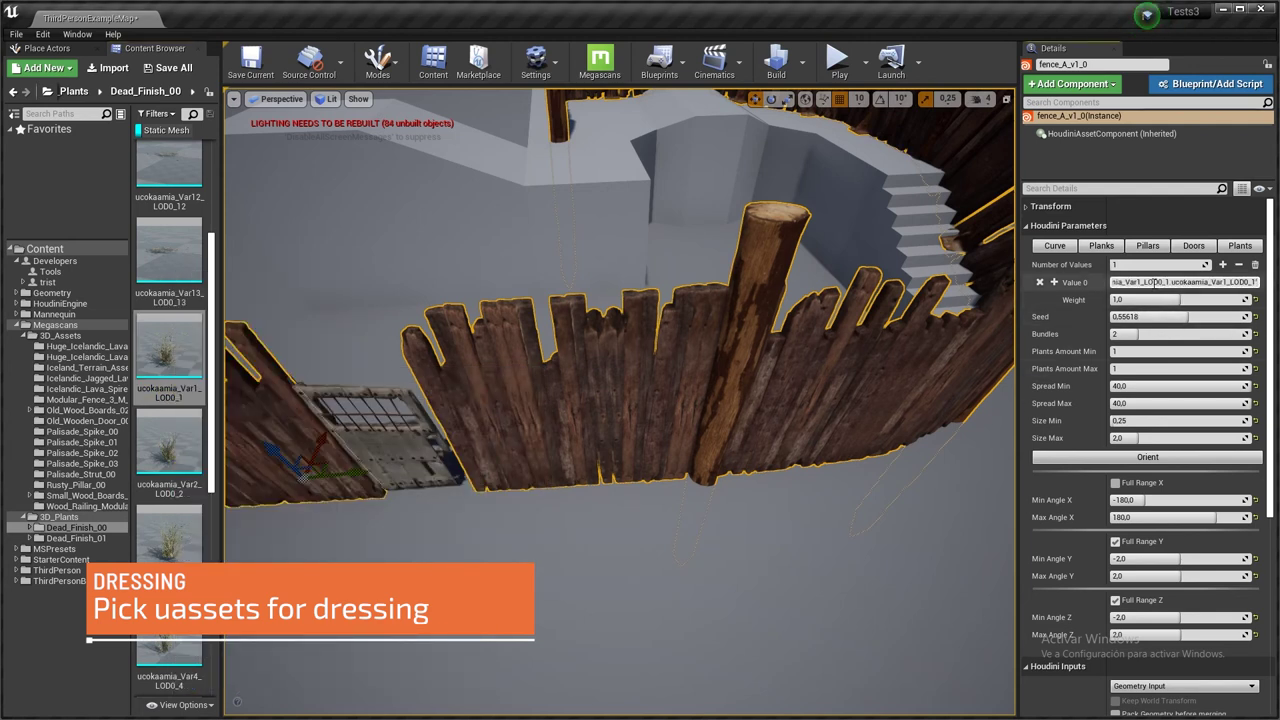
key(Return)
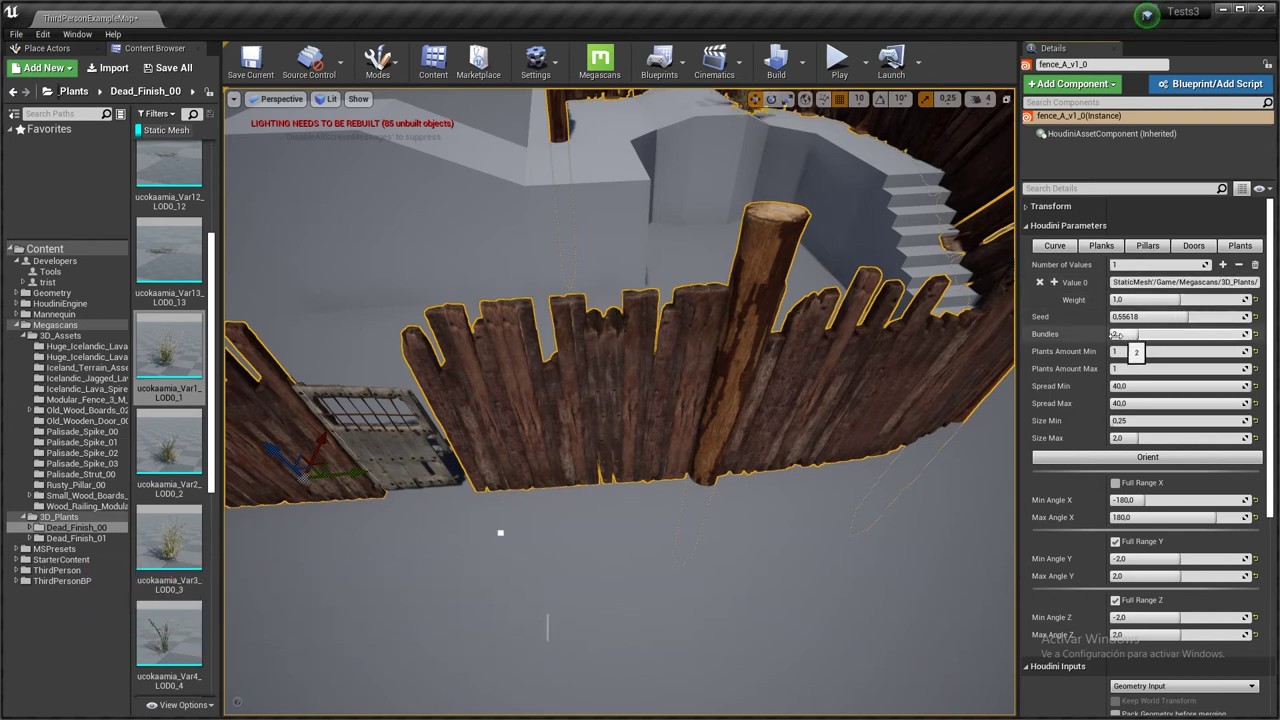
Set the plants' Bundles to 6 and inspect how they are spread along the fence.
key(s)
mouse_move(849, 308)
right_down()
mouse_move(884, 318)
mouse_move(849, 308)
right_up()
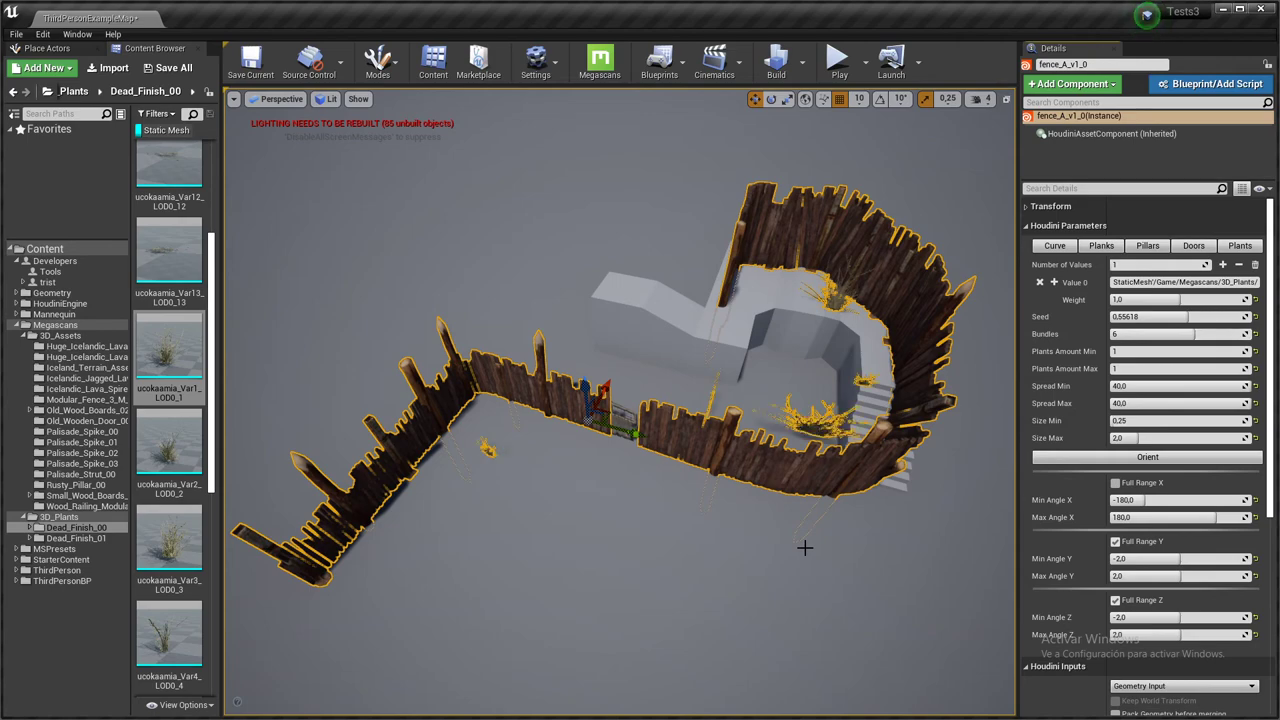
key(w)
right_drag(684, 562, 716, 518)
Set the plants' Size Max to 1.0 and inspect the plants inside the fence up close.
key(w)
right_drag(605, 496, 791, 534)
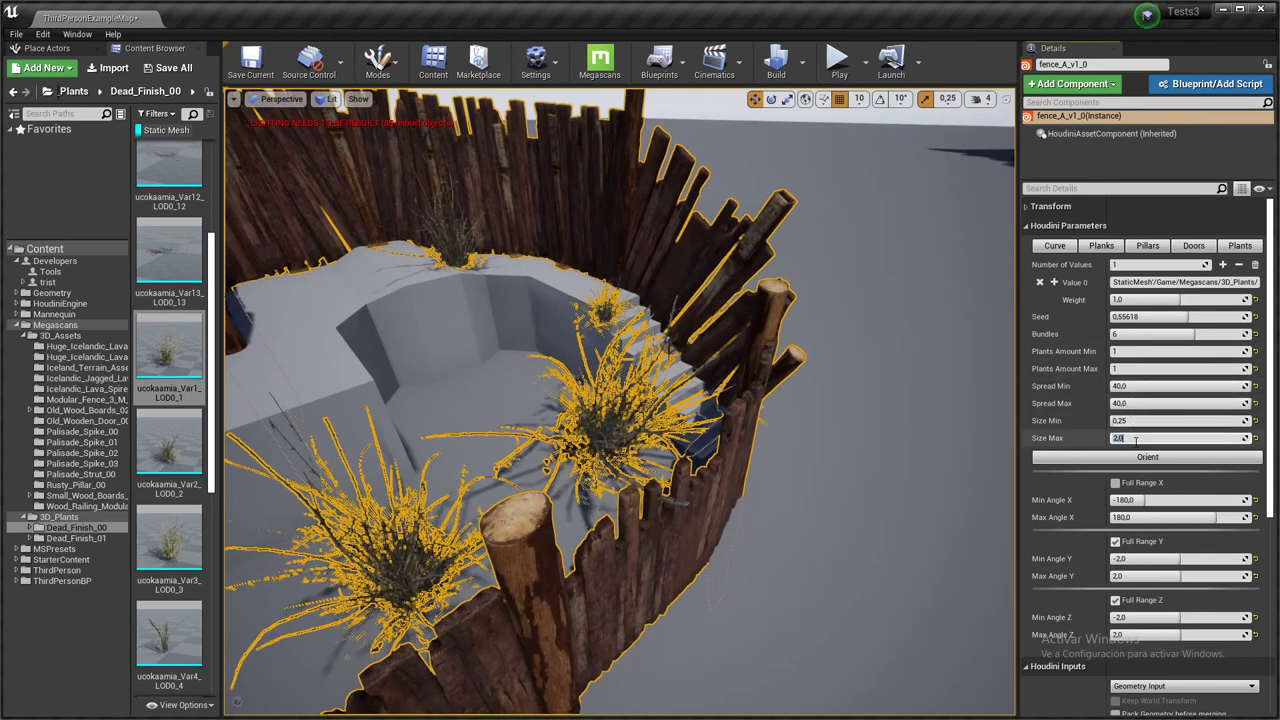
key(Return)
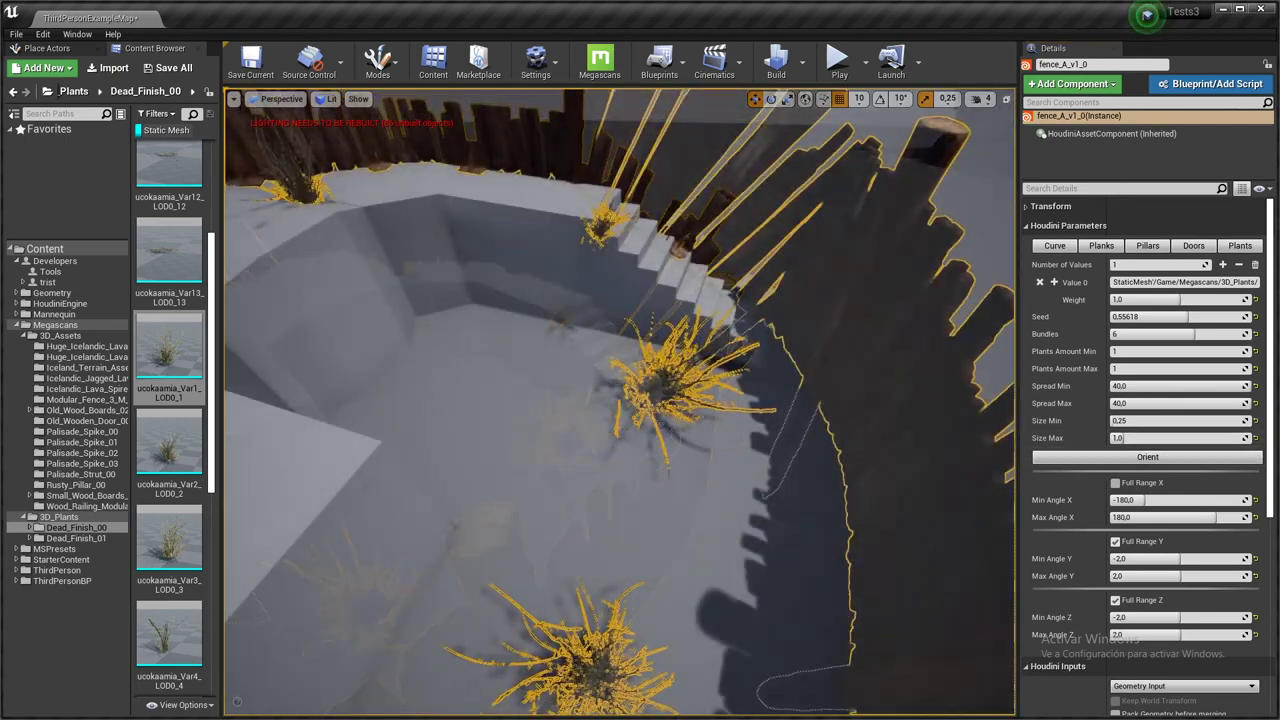
right_drag(620, 400, 620, 332)
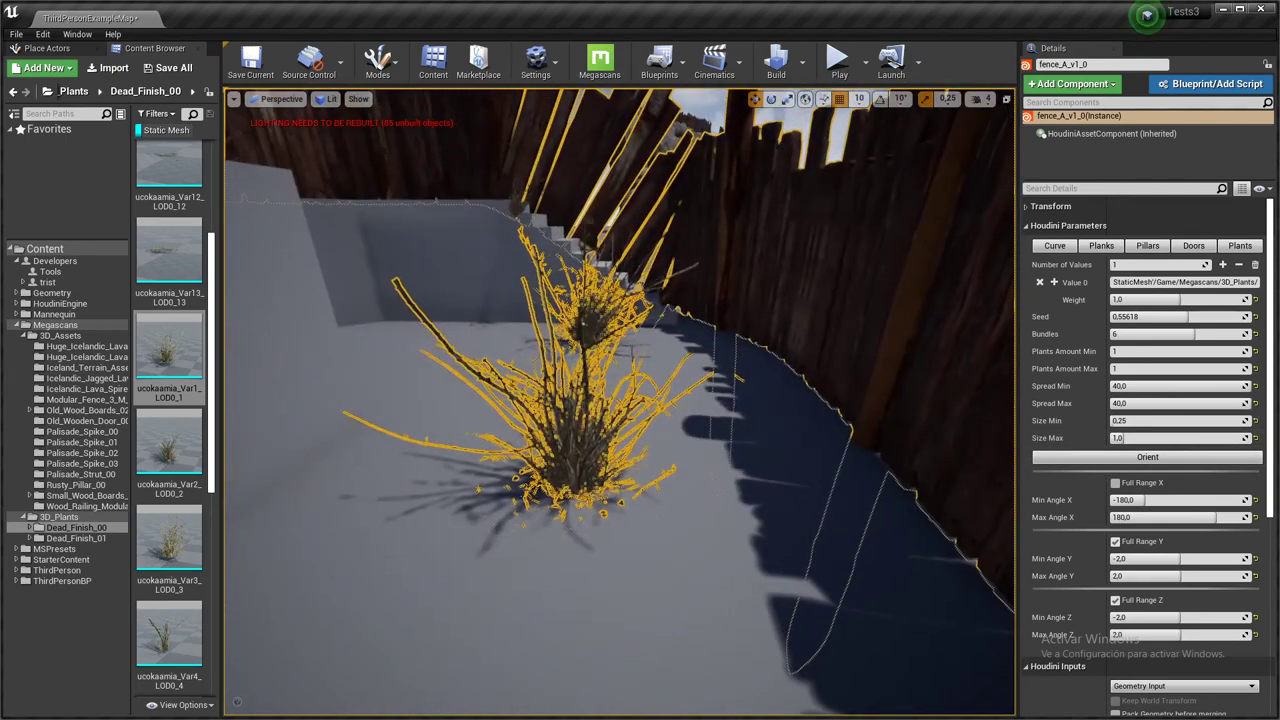
Set the plants' Spread Min and Spread Max to 20 and check their placement beside the curved fence.
click(1146, 386)
text(2)
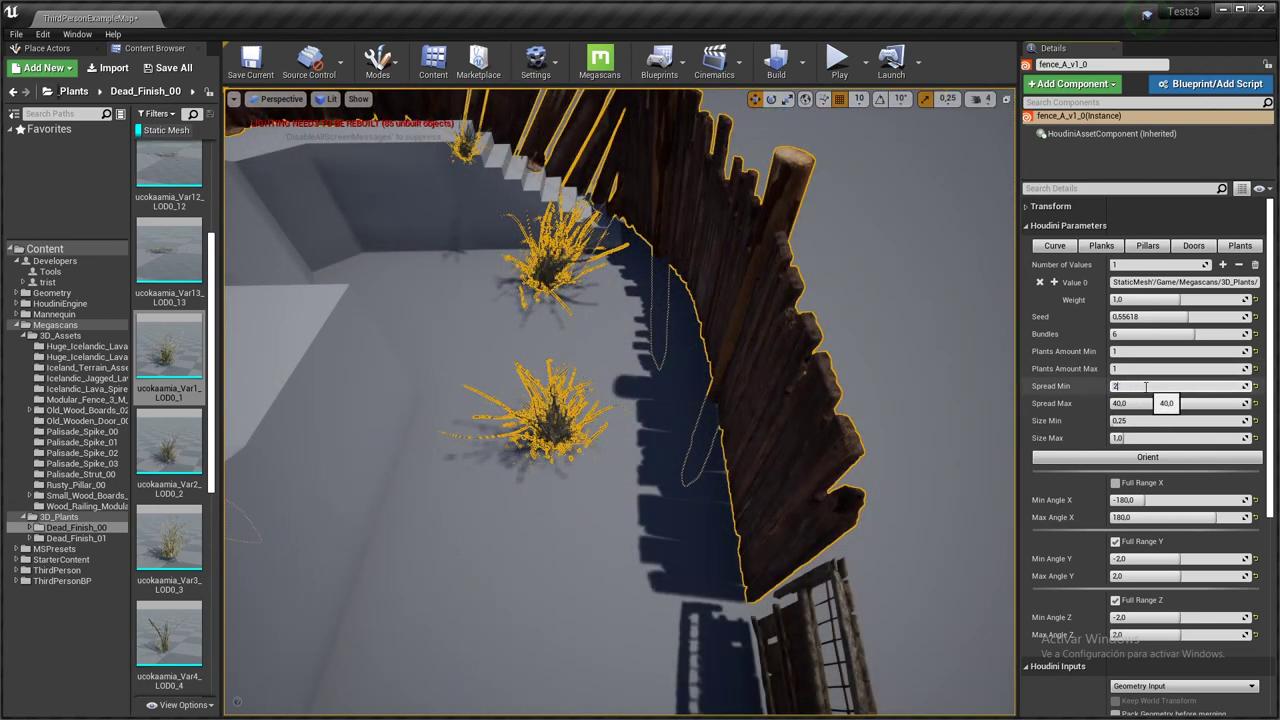
key(Return)
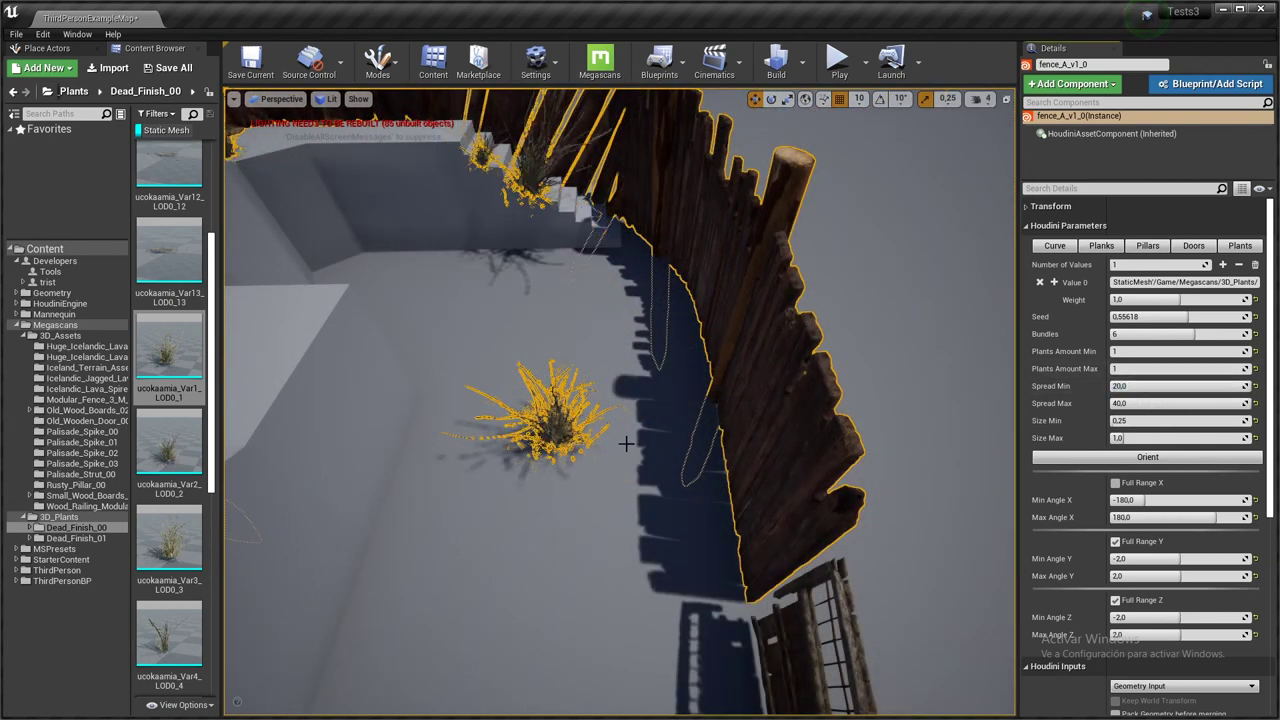
right_drag(562, 444, 556, 428)
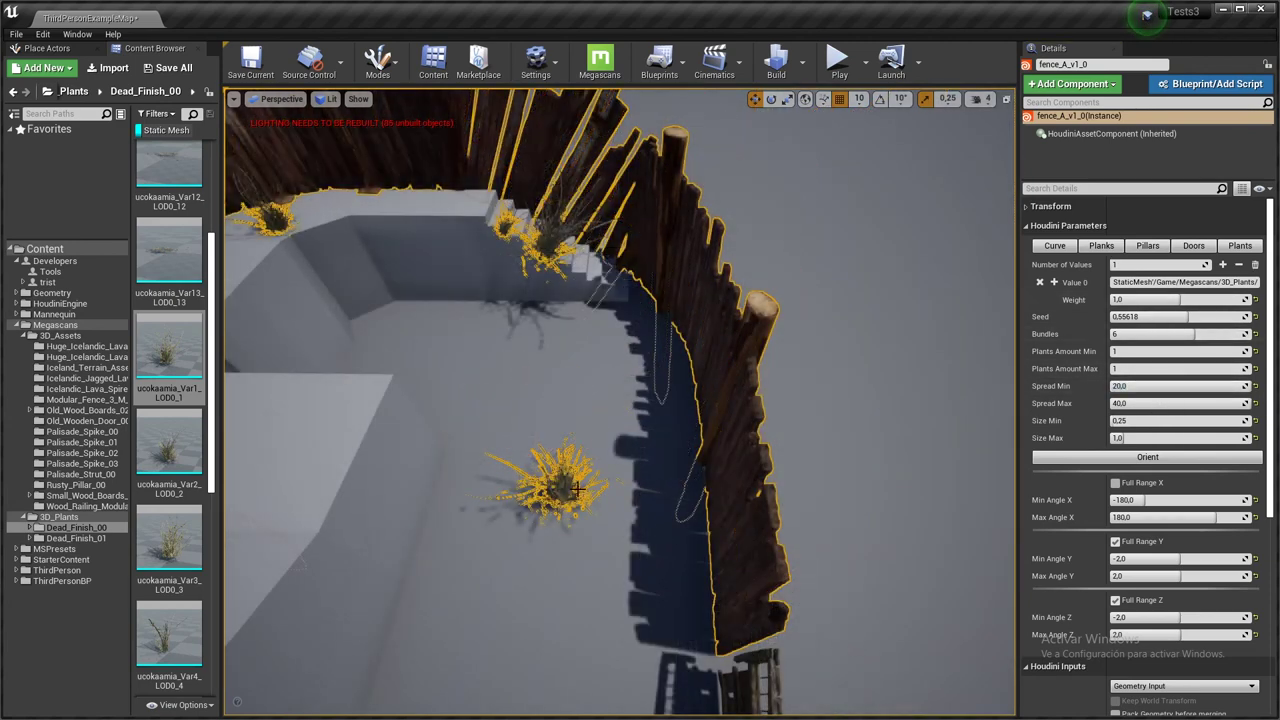
click(1188, 435)
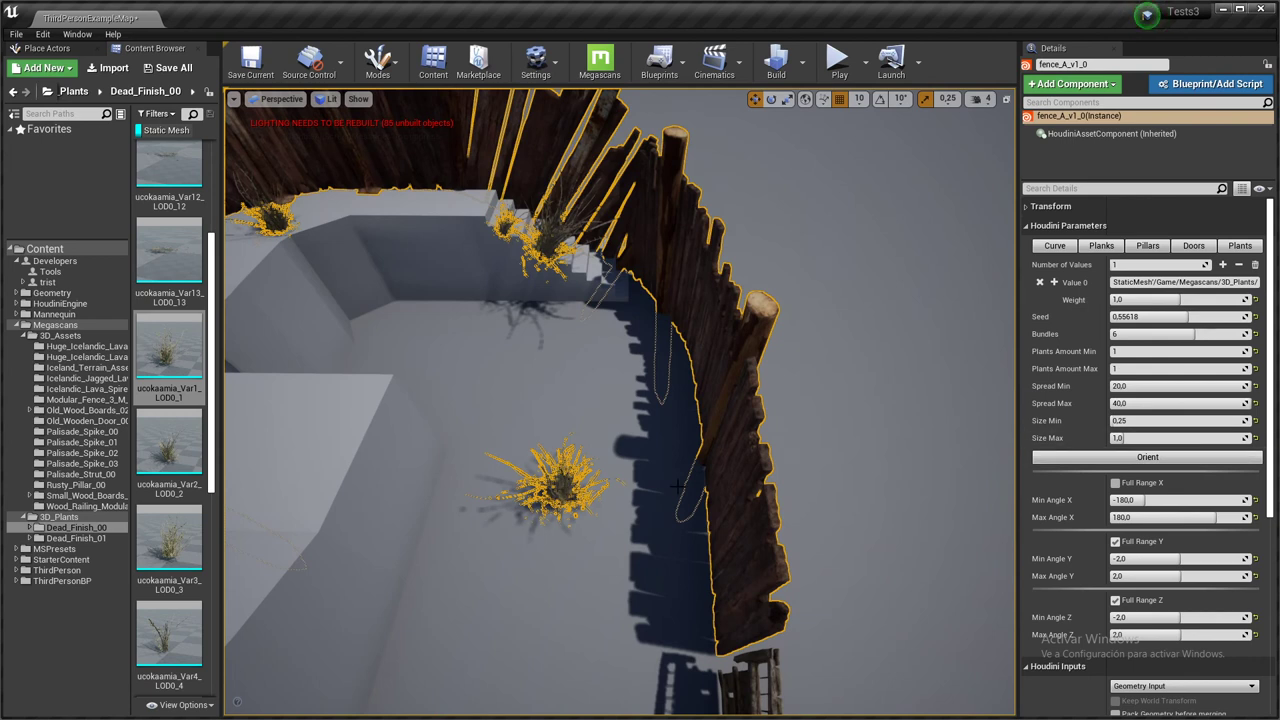
click(1158, 404)
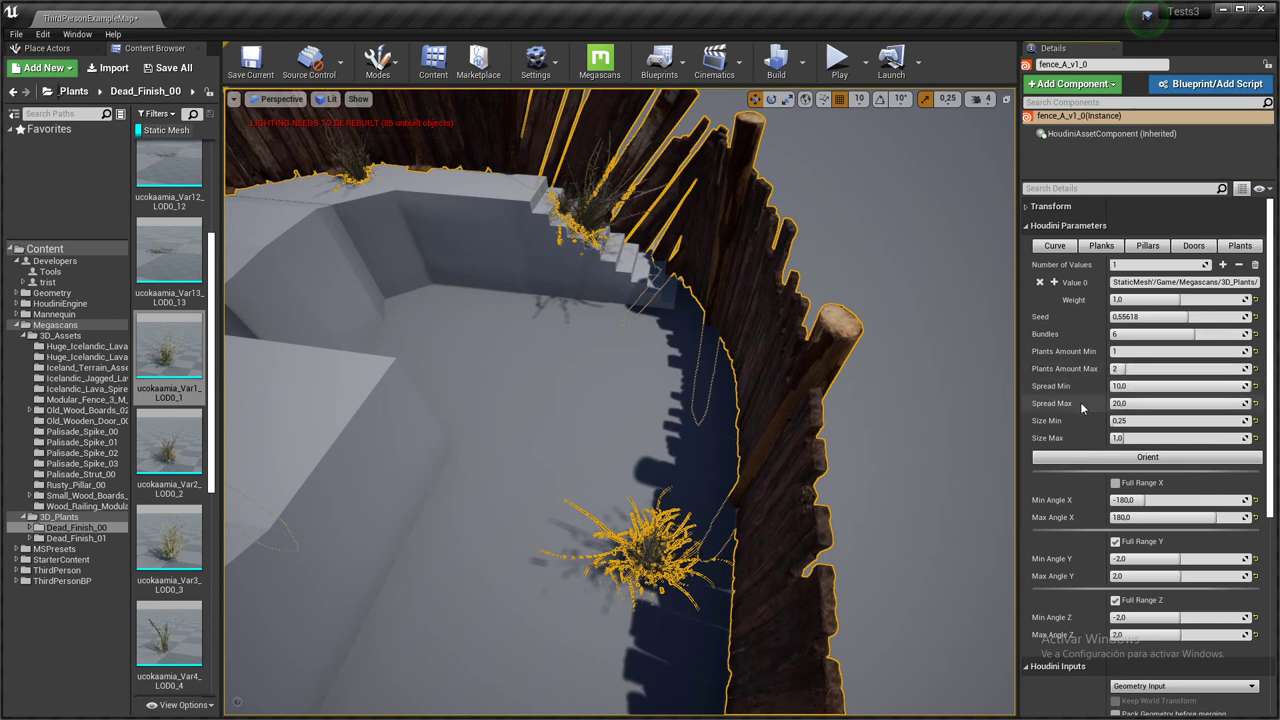
Set the plants' Plants Amount Max to 3.
click(1120, 369)
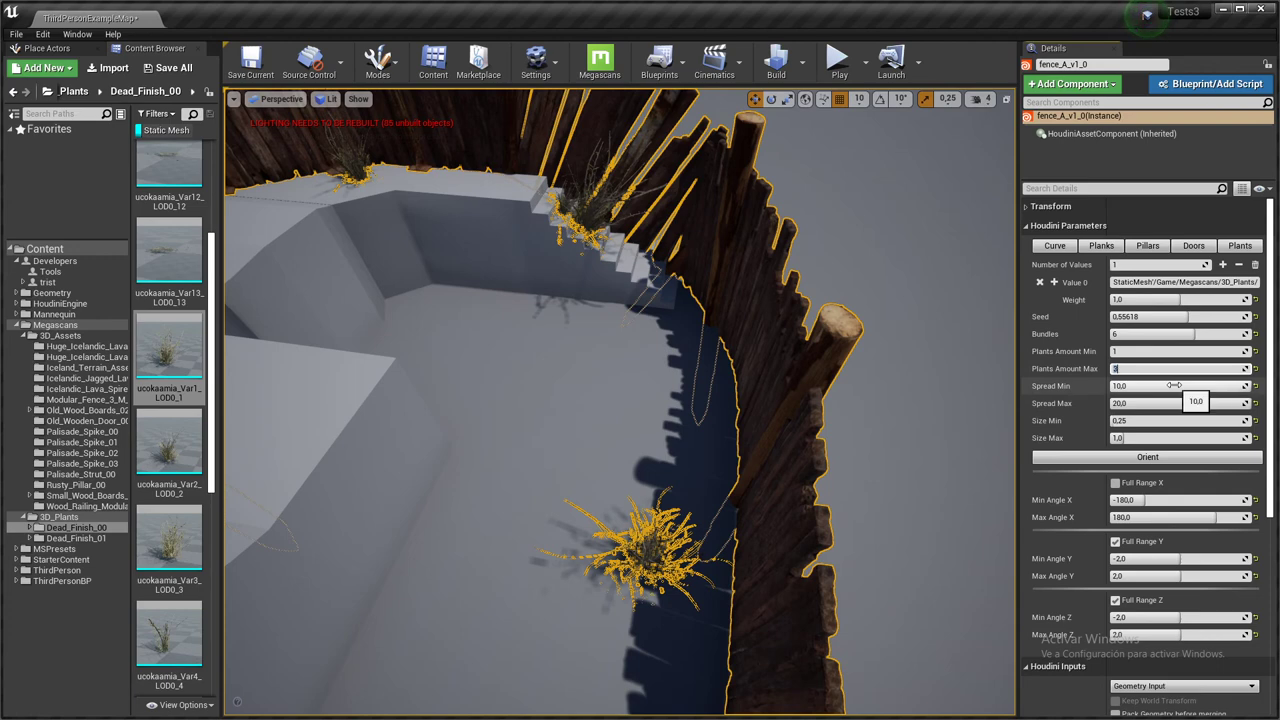
text(3)
key(Return)
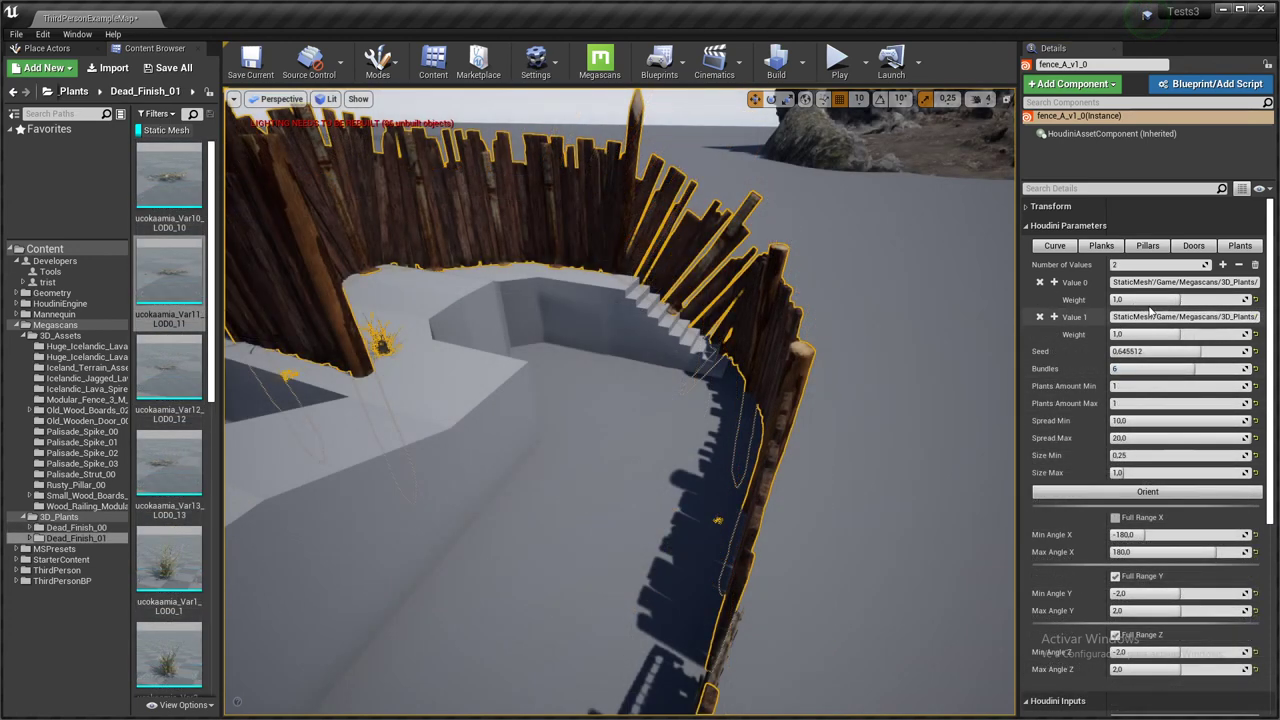
Set the weight of the second plant mesh to 2.0.
click(1147, 302)
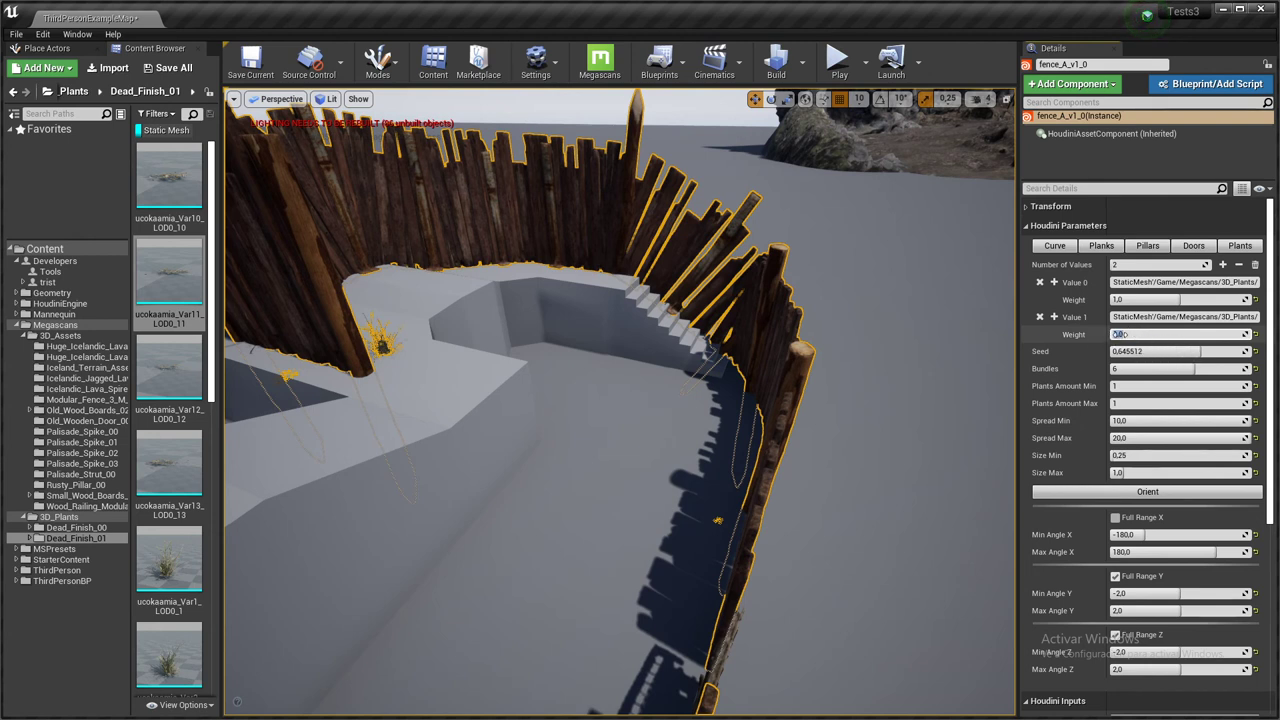
text(1)
key(Return)
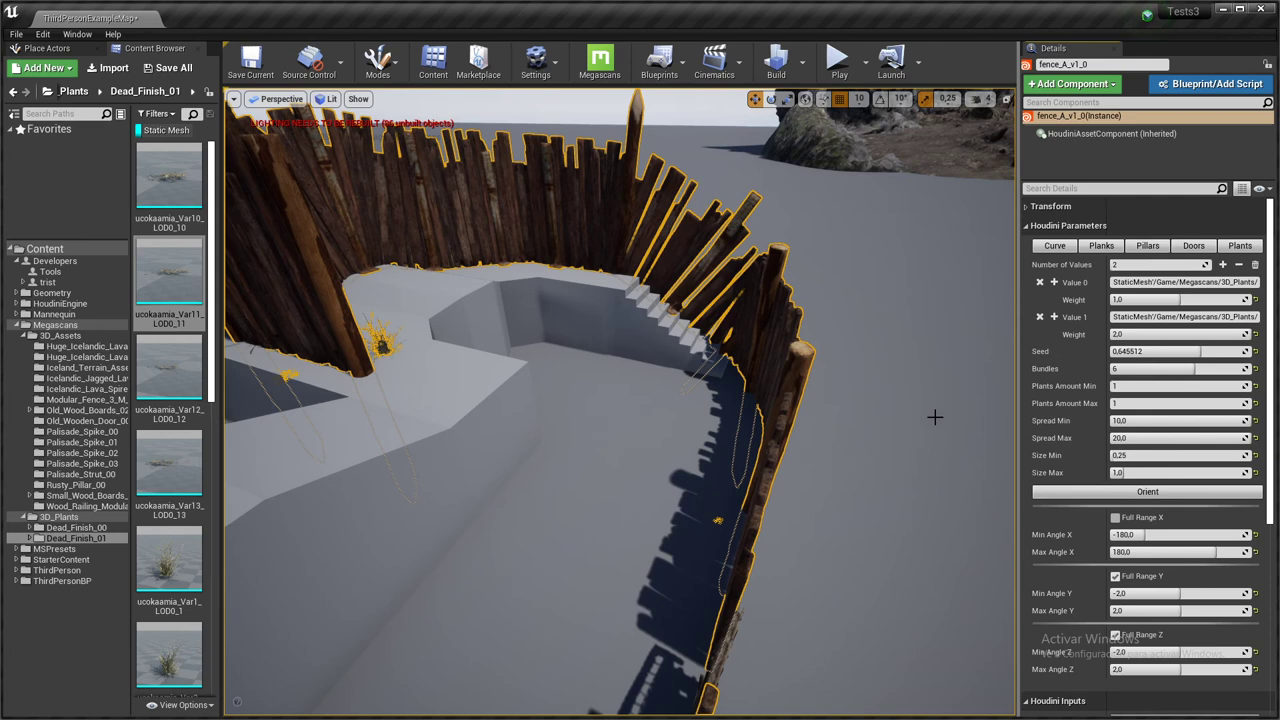
Set the plants' Plants Amount Max to 1 with the whole fence enclosure in view.
right_drag(941, 409, 902, 495)
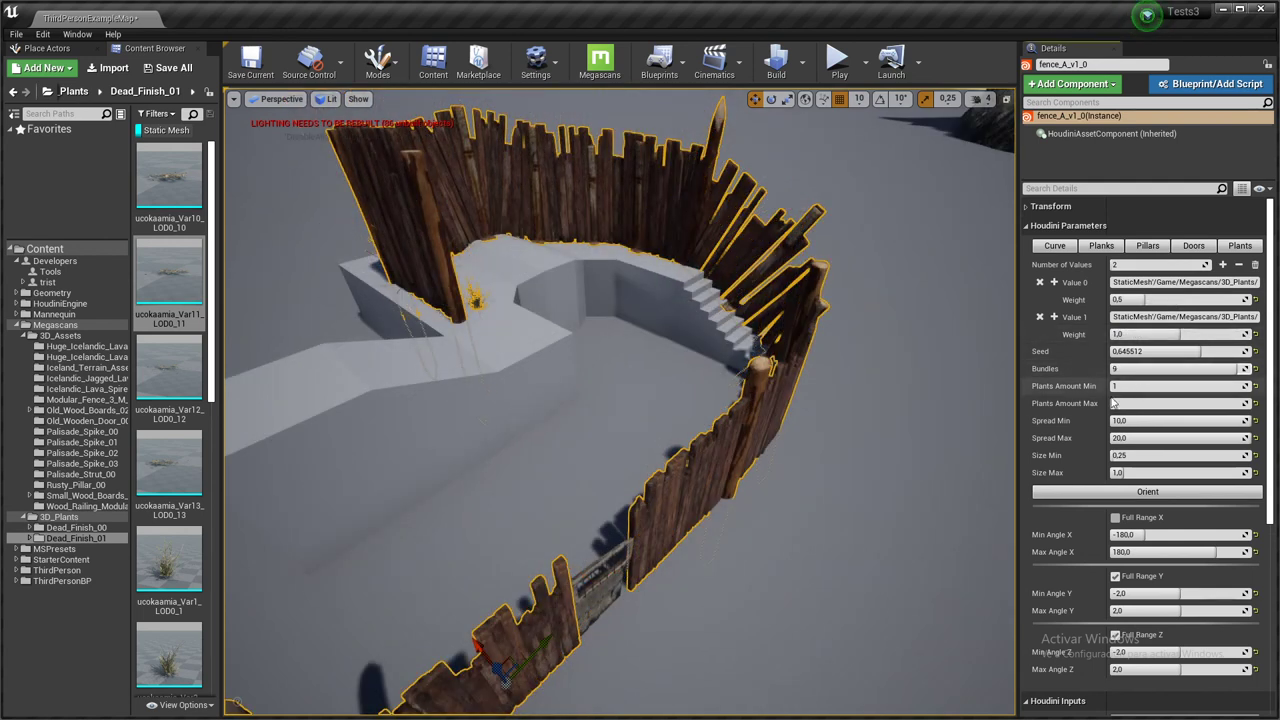
text(1)
key(Return)
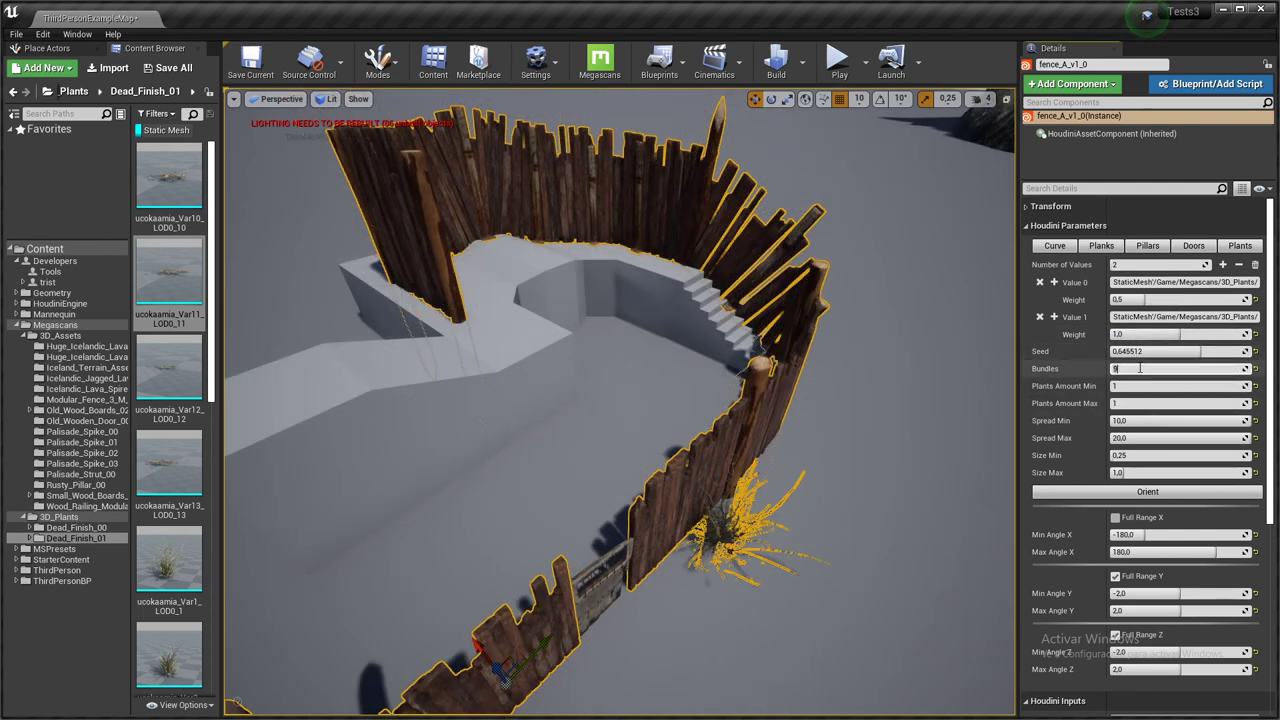
Set the plants' Size Min to 1.0 and apply the Size Max value.
mouse_move(863, 386)
right_down()
mouse_move(845, 425)
mouse_move(822, 436)
mouse_move(863, 386)
right_up()
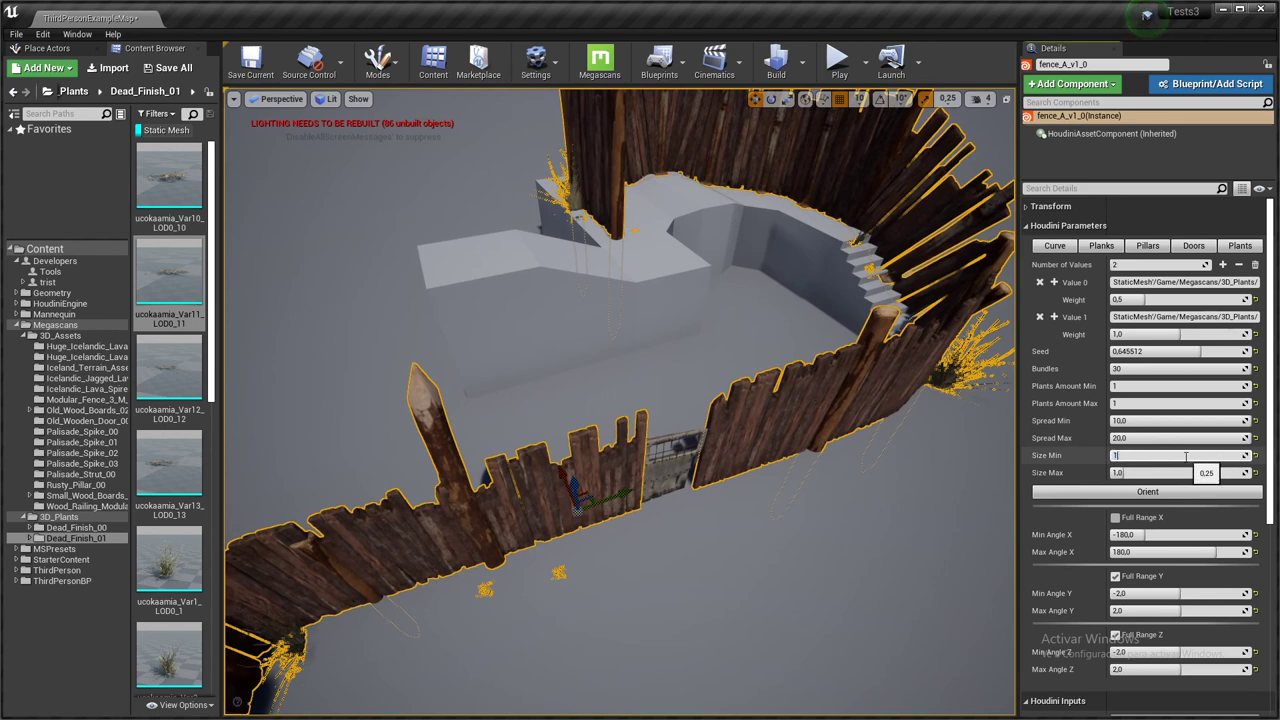
key(Return)
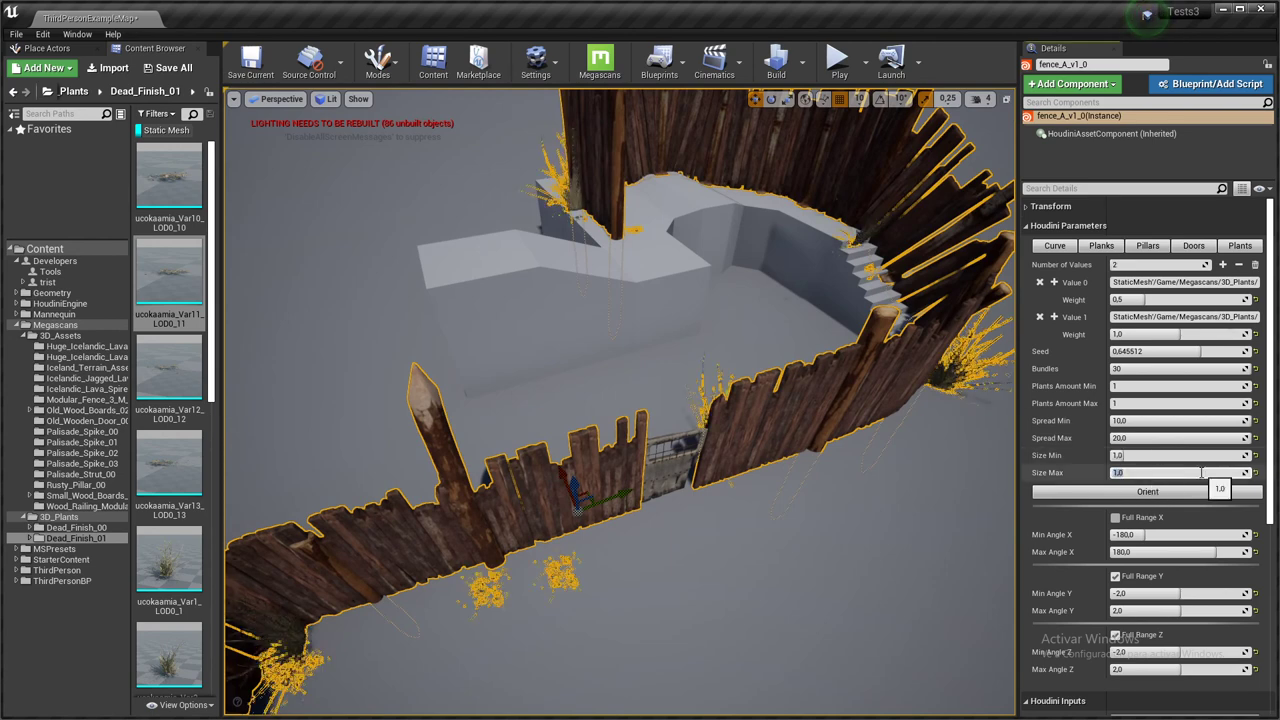
key(Return)
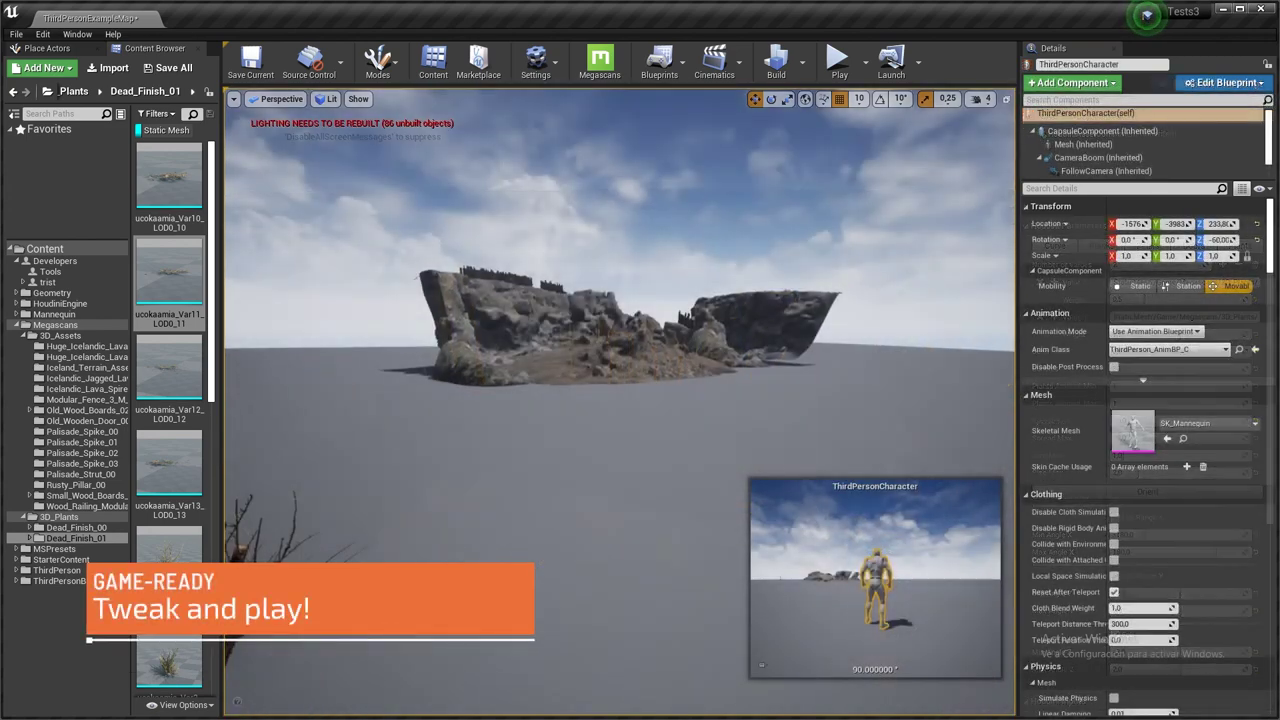
Move the ThirdPersonCharacter across the floor to just outside the near end of the fence.
right_drag(680, 384, 632, 348)
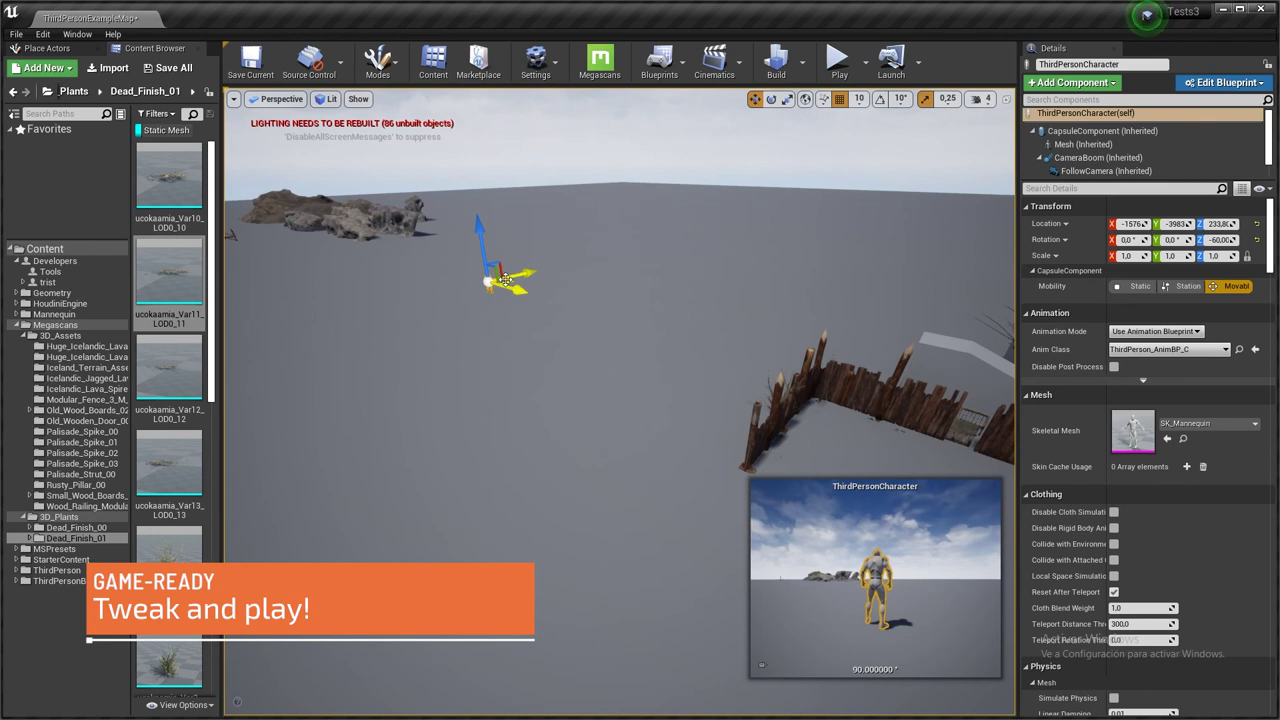
drag(507, 281, 586, 375)
drag(705, 490, 730, 492)
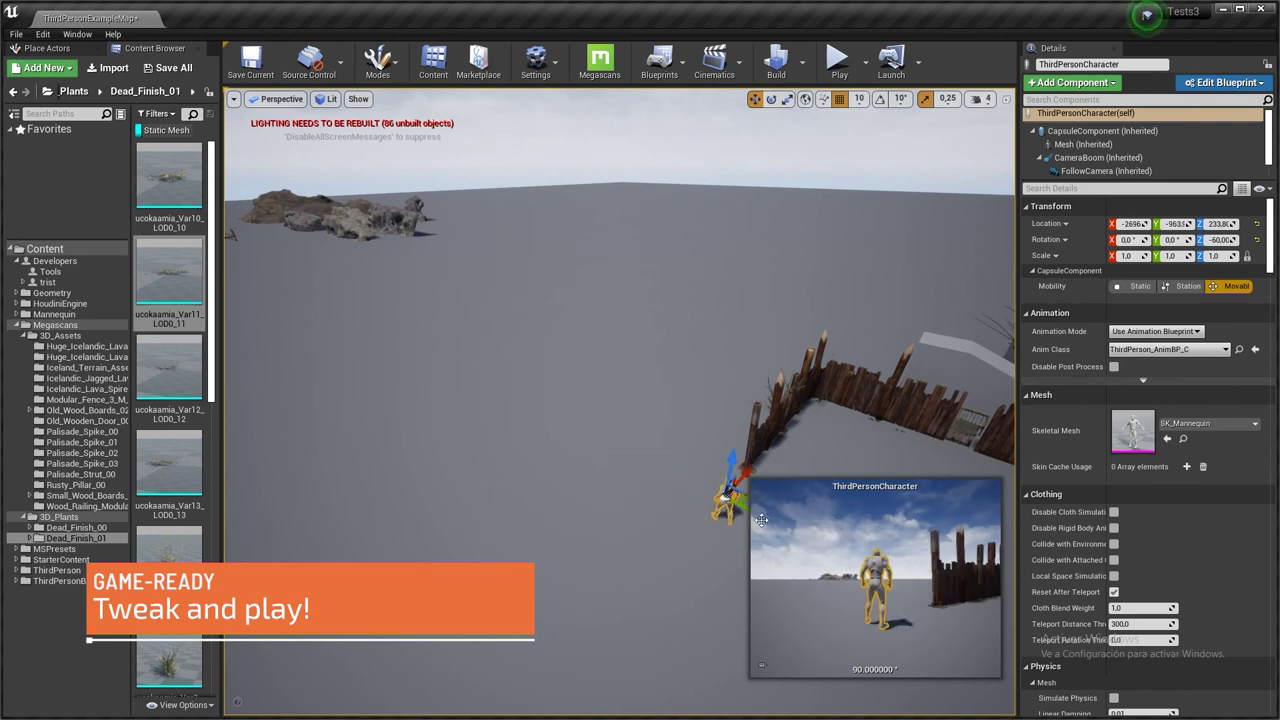
right_drag(761, 520, 874, 510)
click(646, 512)
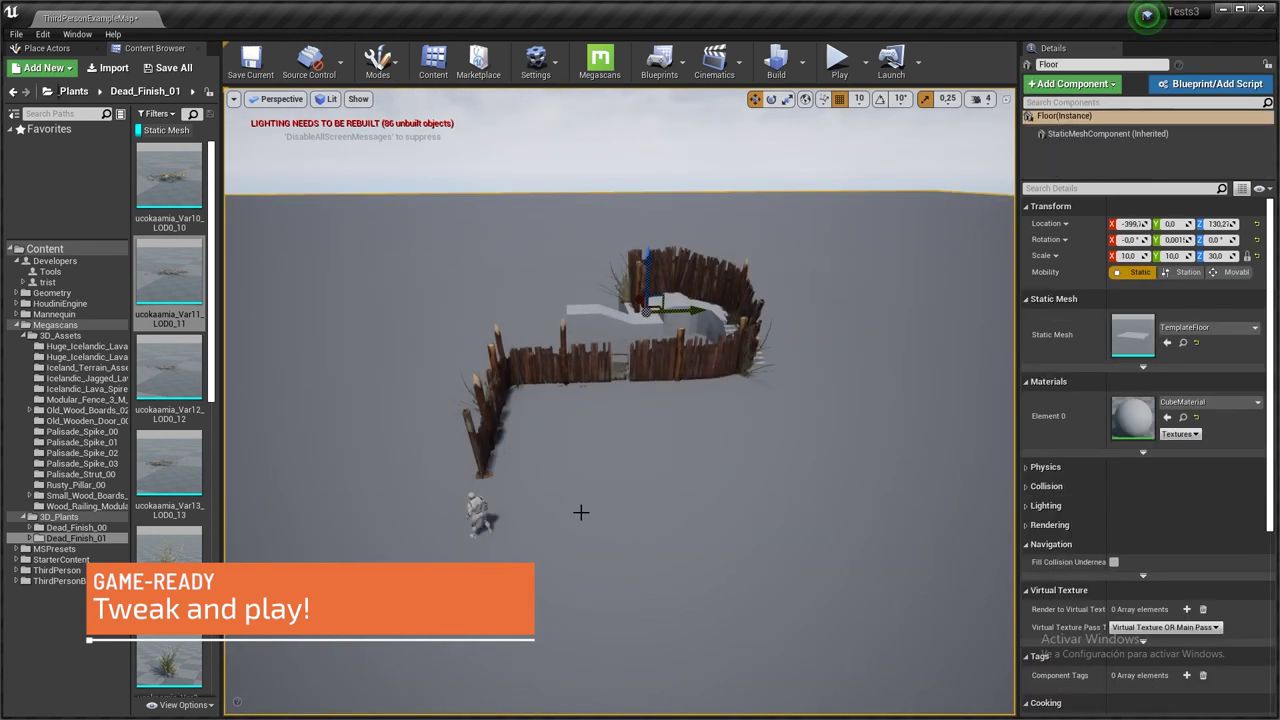
Play the level in the editor viewport and run the character past the fence's end into the enclosure.
key(alt+p)
click(490, 483)
key(w)
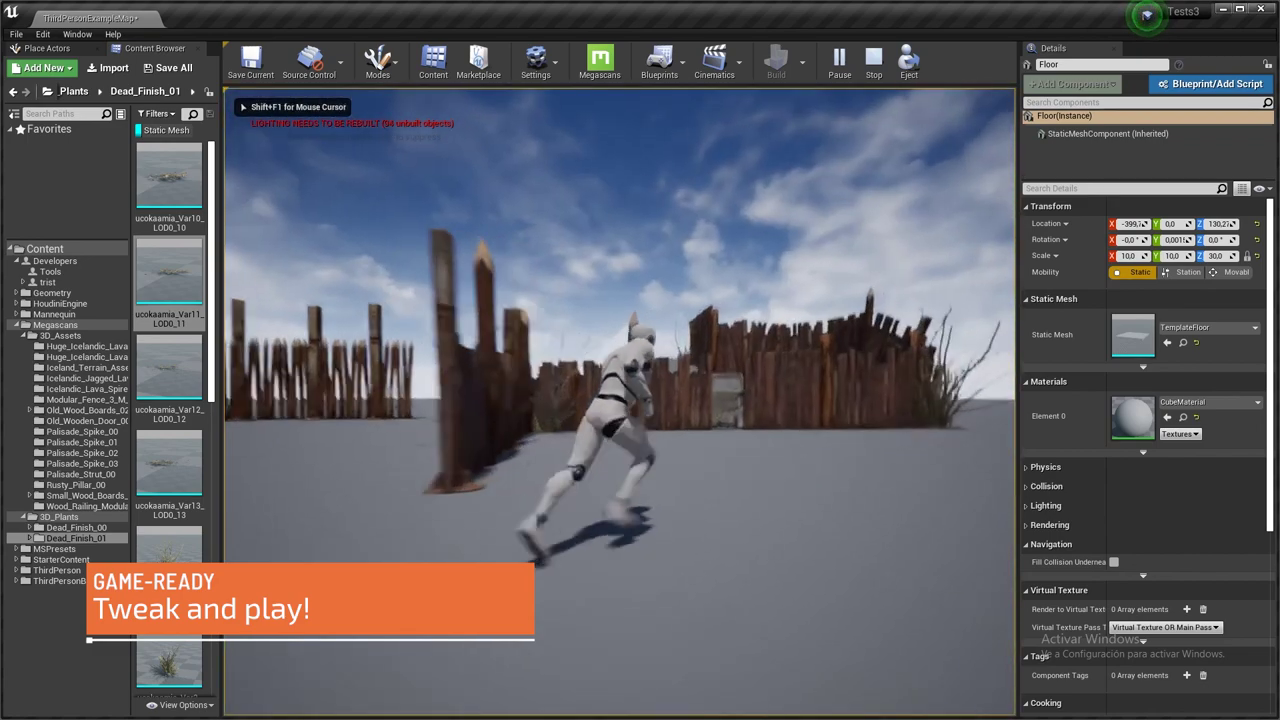
key(w)
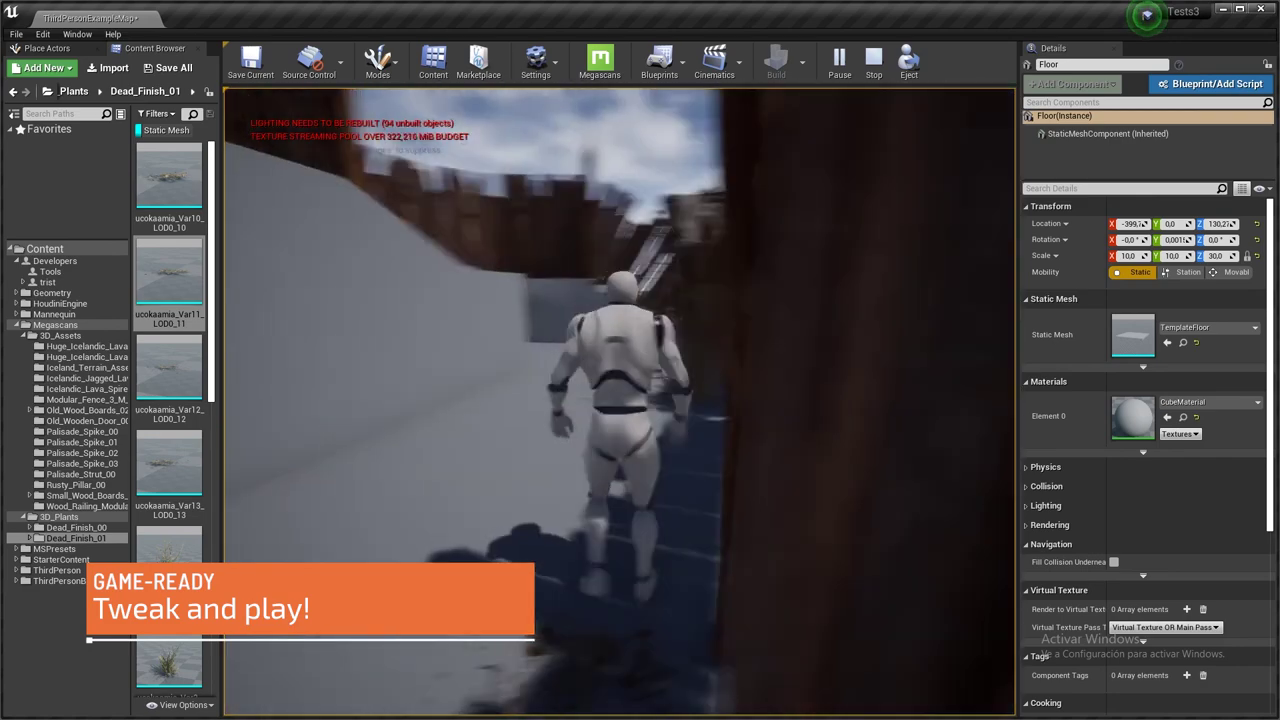
Run and jump the character along both sides of the fence to examine the planks, door and plants.
key(w)
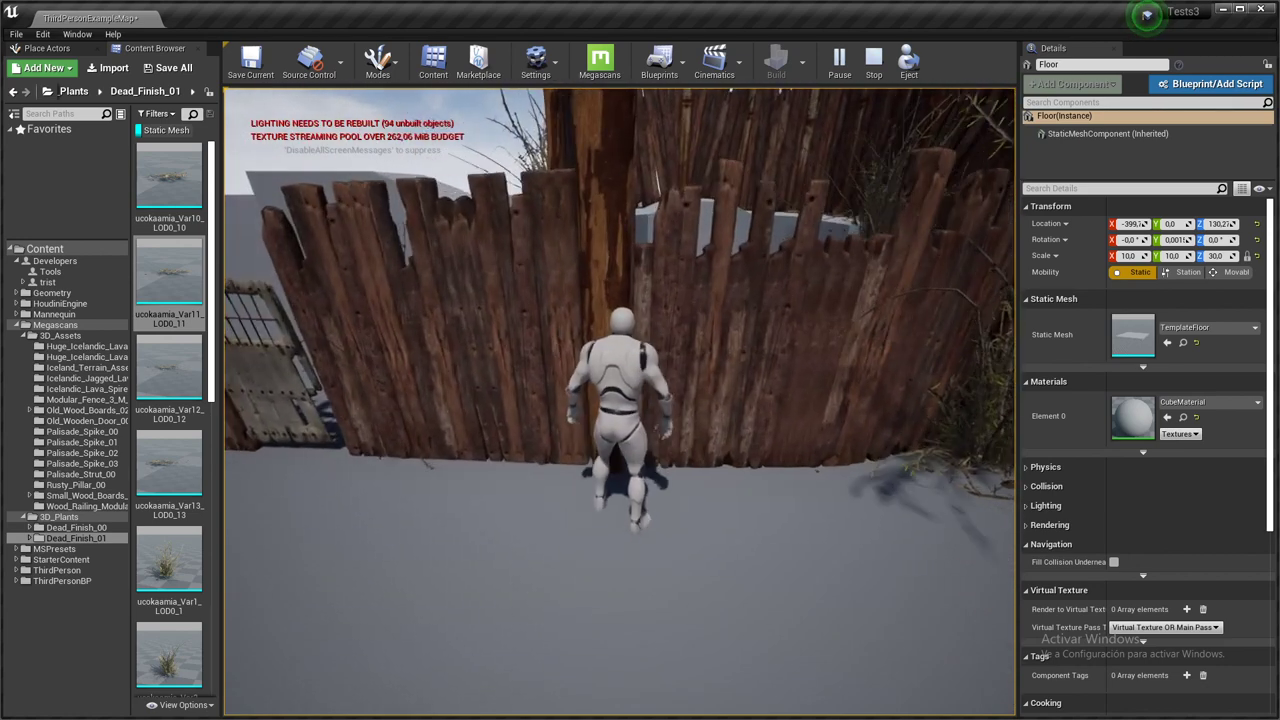
key(w)
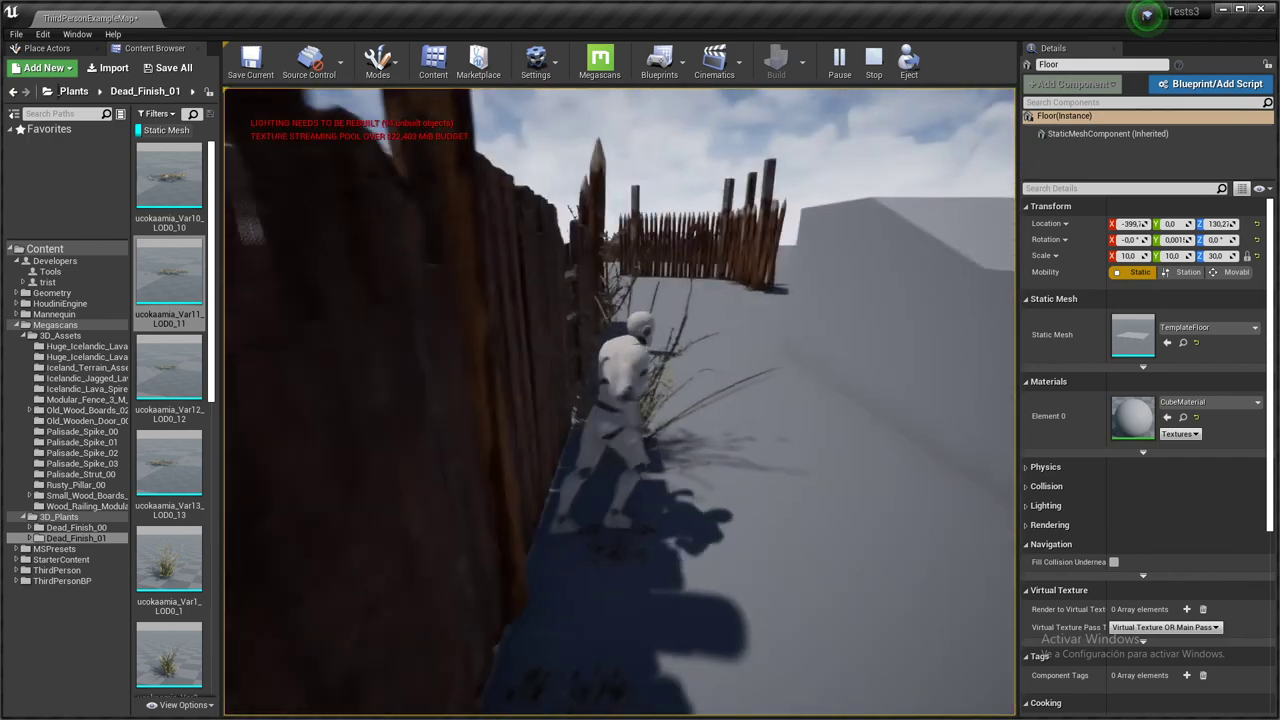
key(s)
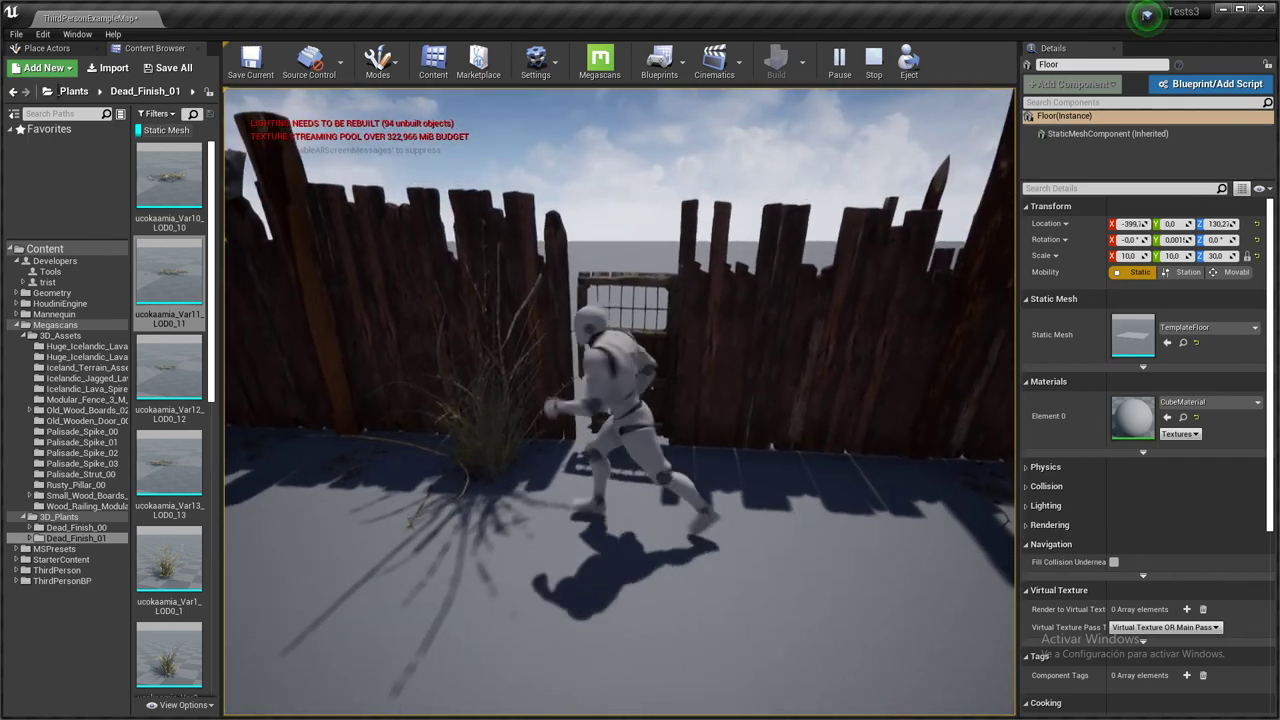
key(space)
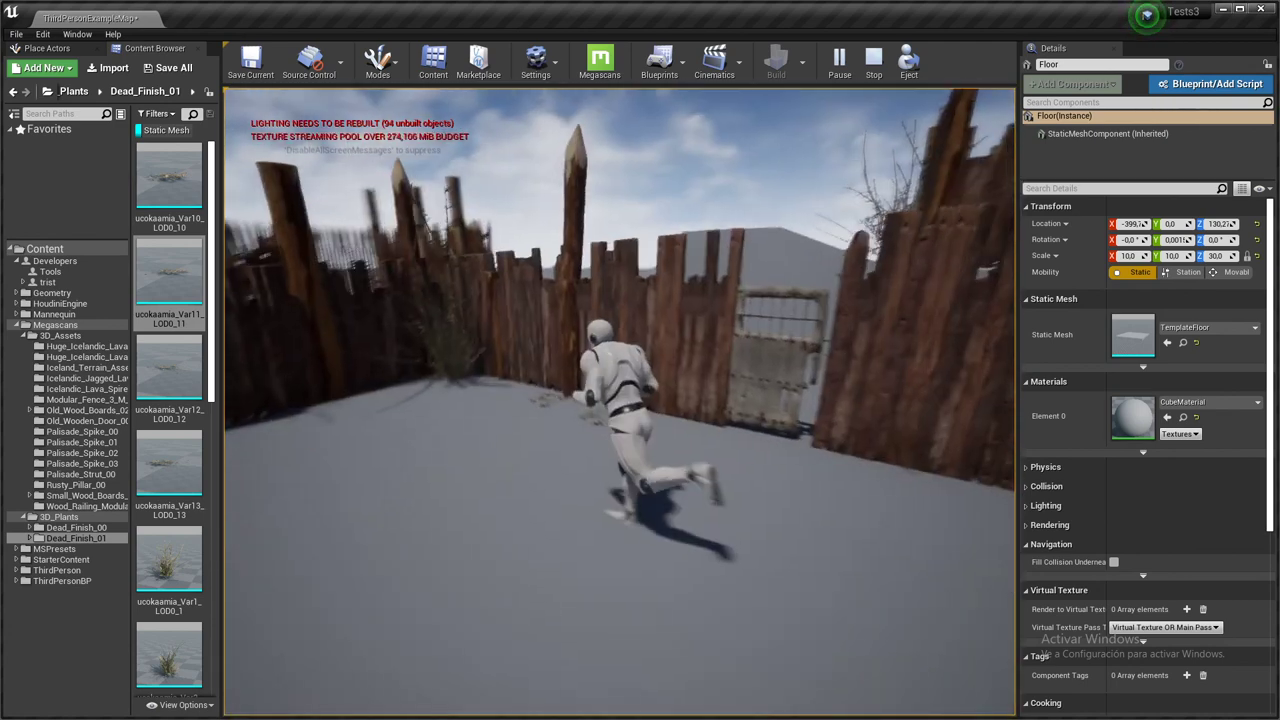